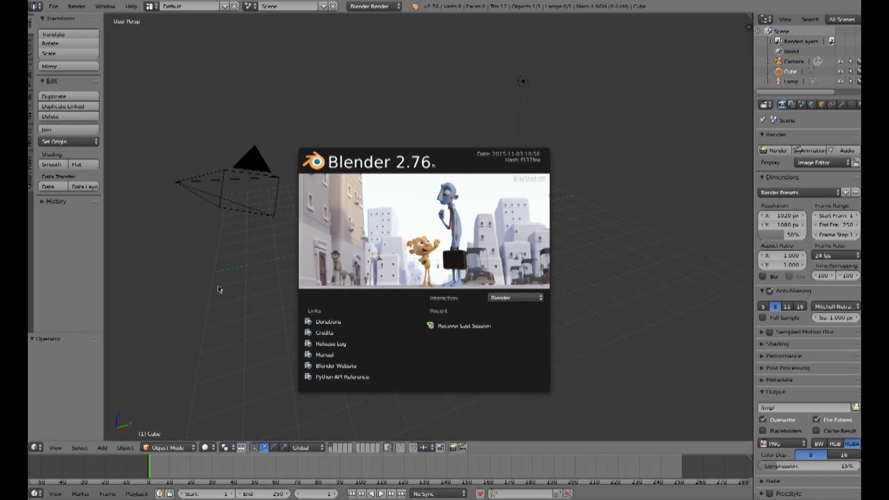
Dismiss the splash screen and switch the main 3D viewport to the Node Editor.
{"action": "left_click", "coordinate": [205, 293]}
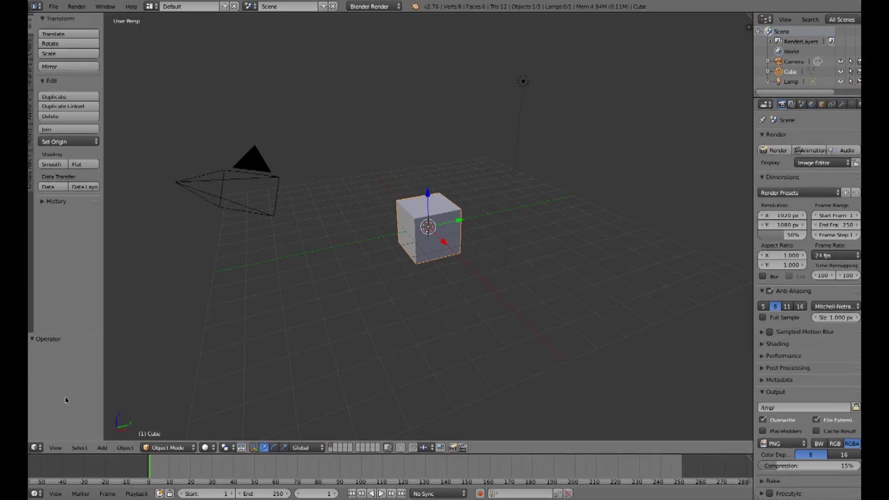
{"action": "left_click", "coordinate": [36, 447]}
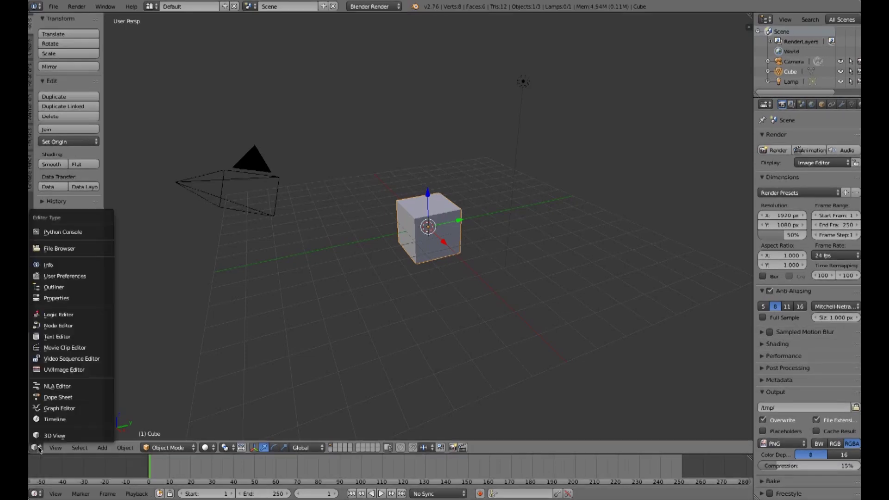
{"action": "left_click", "coordinate": [48, 325]}
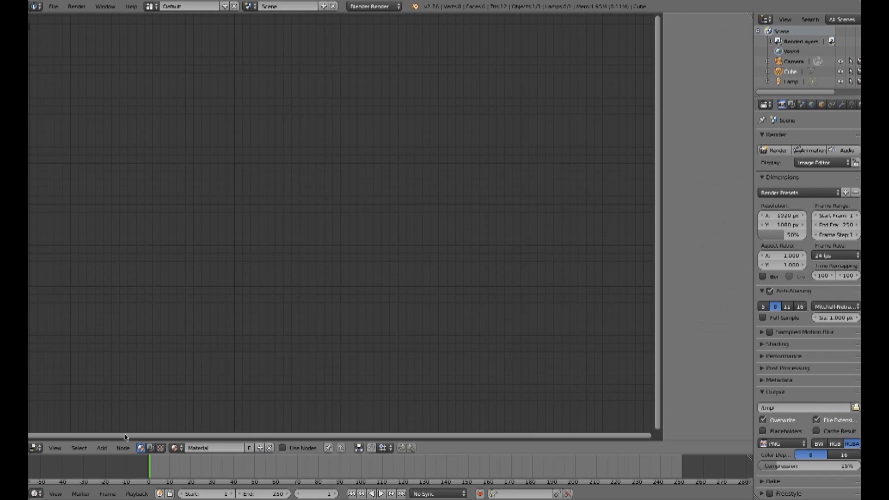
Enable compositing Use Nodes and Backdrop, then delete the Render Layers node.
{"action": "left_click", "coordinate": [174, 448]}
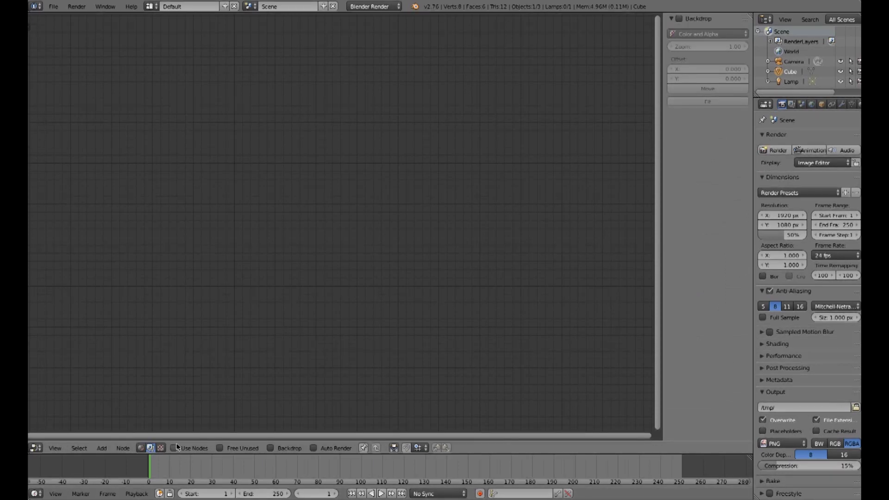
{"action": "left_click", "coordinate": [279, 448]}
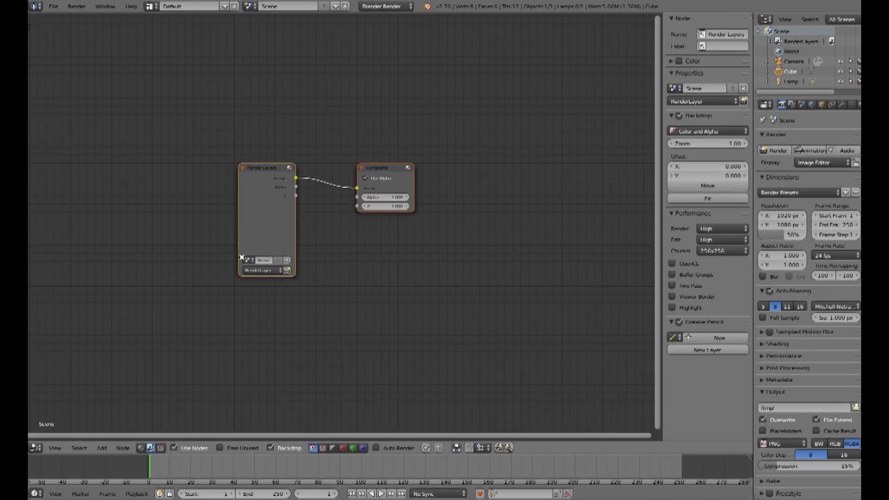
{"action": "left_click", "coordinate": [259, 169]}
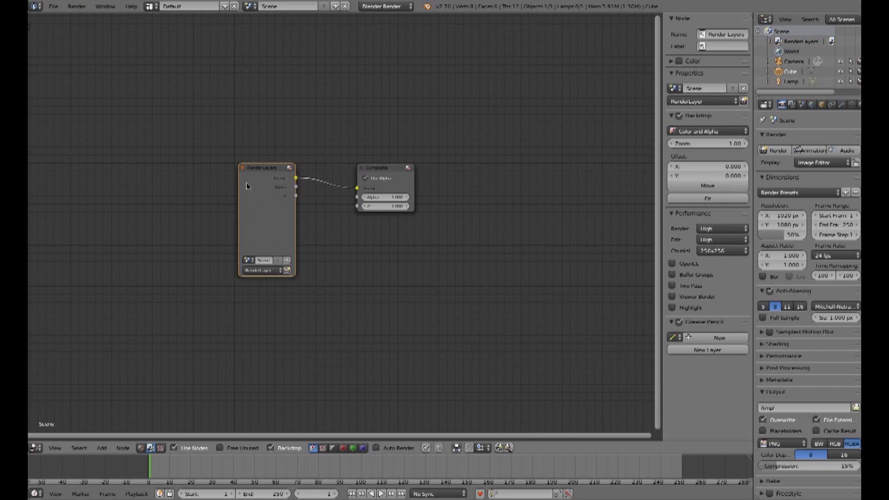
{"action": "key", "text": "x"}
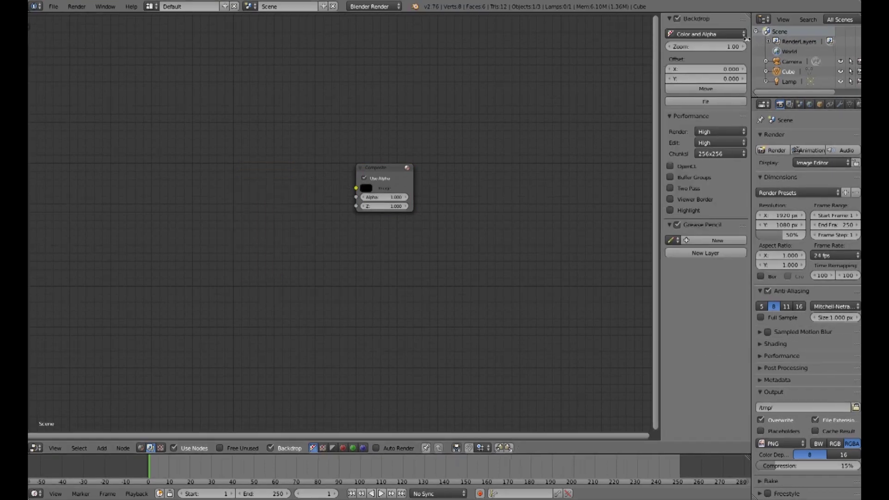
Widen the right-hand panels and give the outliner area more height.
{"action": "left_click_drag", "start_coordinate": [750, 39], "coordinate": [596, 38]}
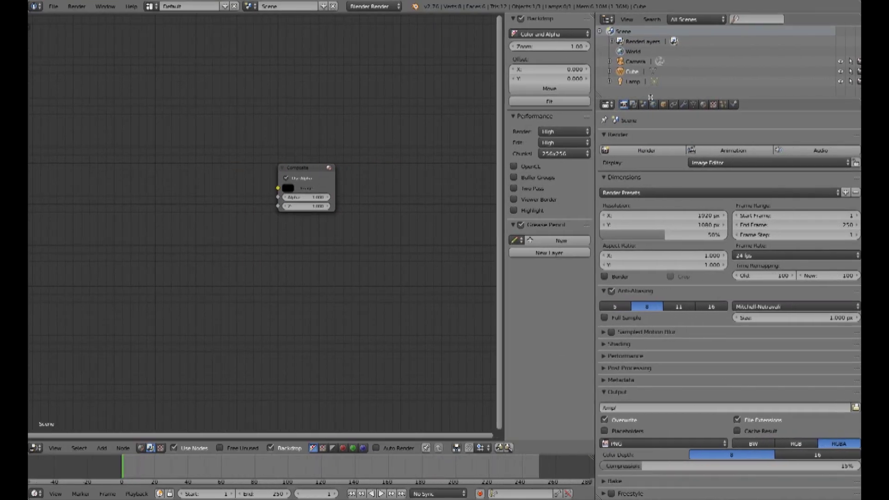
{"action": "left_click_drag", "start_coordinate": [650, 97], "coordinate": [649, 221]}
{"action": "left_click", "coordinate": [607, 20]}
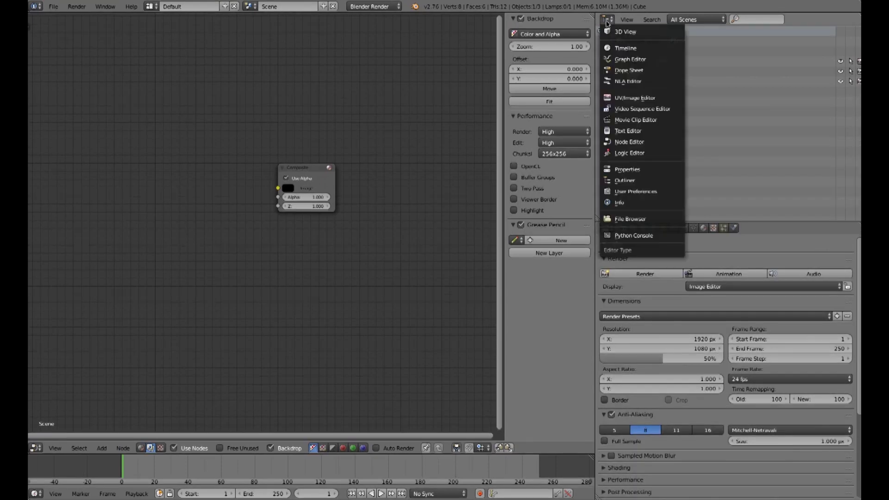
Turn the outliner area into an image editor displaying the Render Result.
{"action": "left_click", "coordinate": [618, 98]}
{"action": "left_click", "coordinate": [657, 276]}
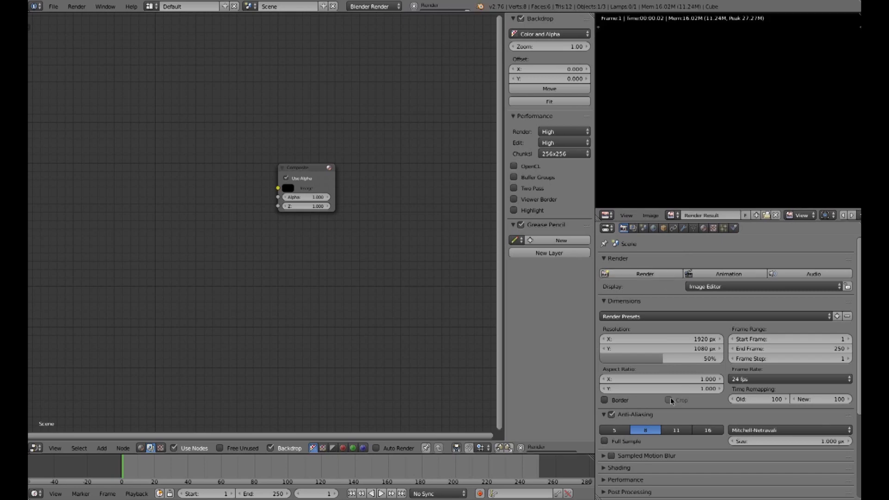
{"action": "scroll", "coordinate": [671, 116], "scroll_direction": "down", "scroll_amount": 5}
{"action": "scroll", "coordinate": [662, 125], "scroll_direction": "up", "scroll_amount": 1}
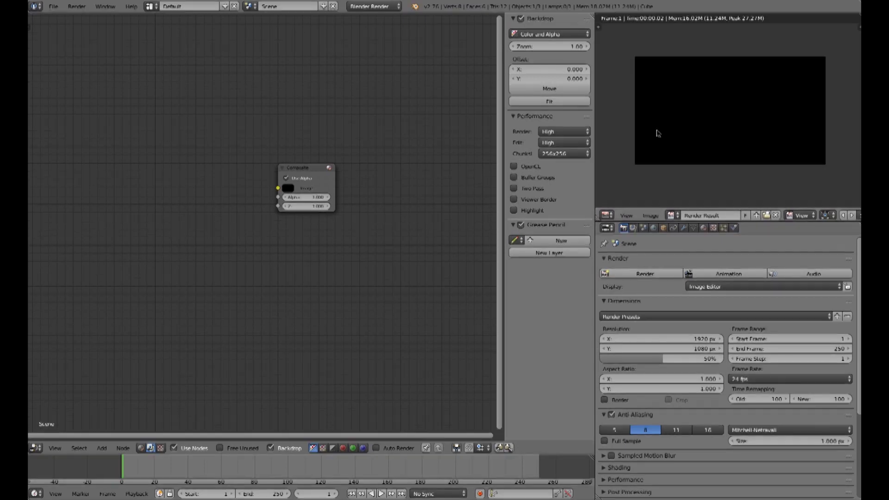
{"action": "left_click", "coordinate": [103, 448]}
{"action": "mouse_move", "coordinate": [117, 426]}
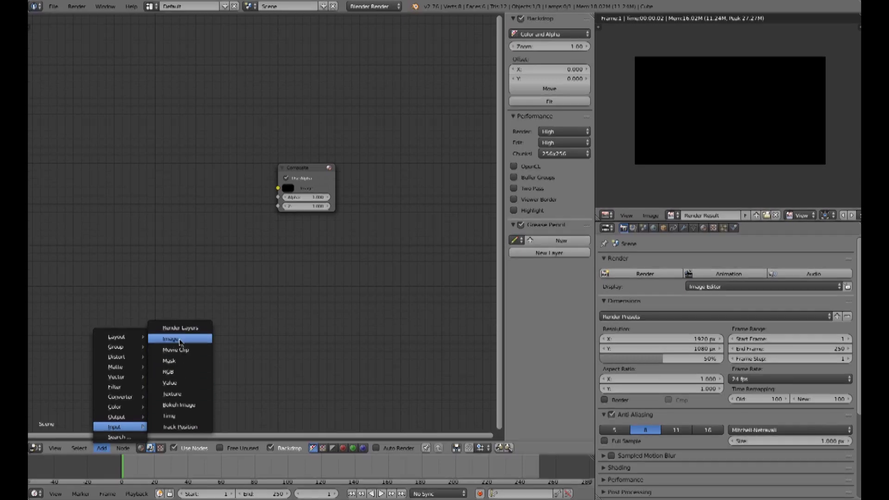
Add an Image input node loading /root/Unbars.png and connect it to the Composite node.
{"action": "left_click", "coordinate": [178, 340]}
{"action": "left_click", "coordinate": [95, 260]}
{"action": "left_click", "coordinate": [112, 243]}
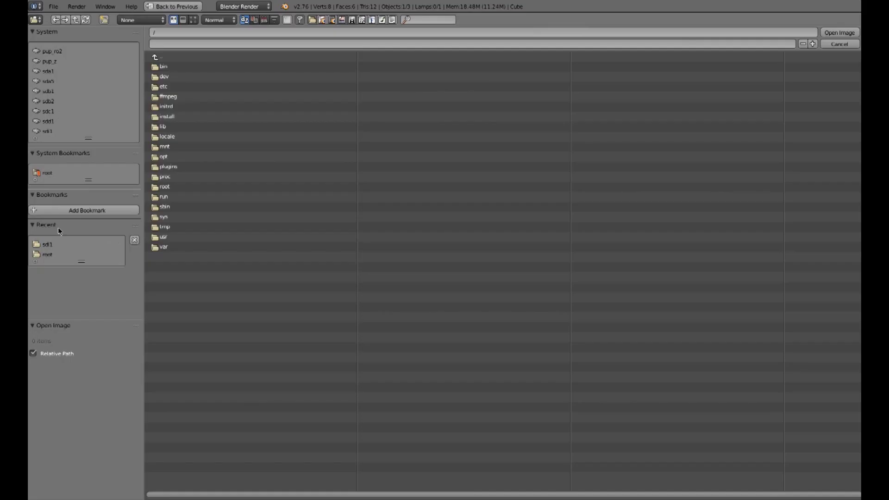
{"action": "left_click", "coordinate": [48, 253]}
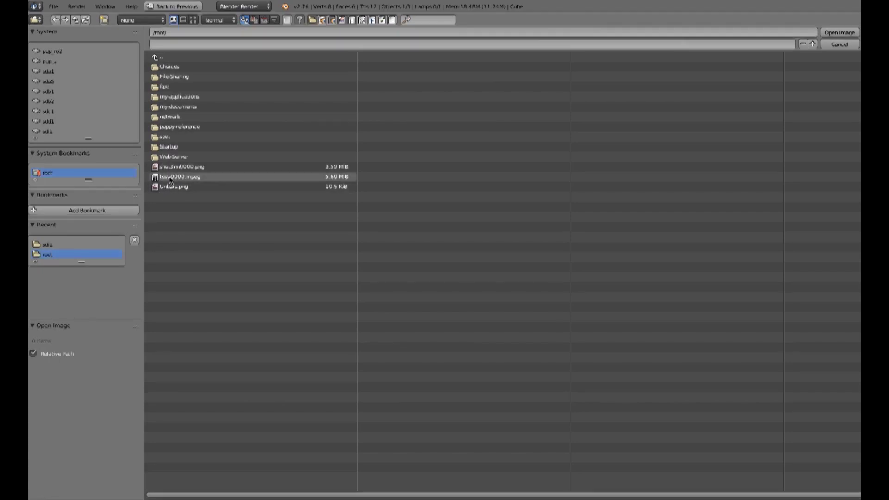
{"action": "left_click", "coordinate": [170, 186]}
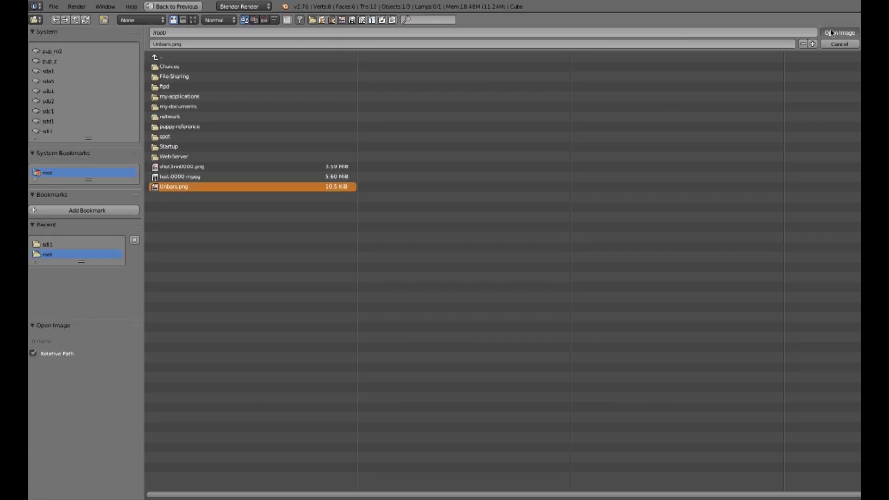
{"action": "left_click", "coordinate": [830, 32]}
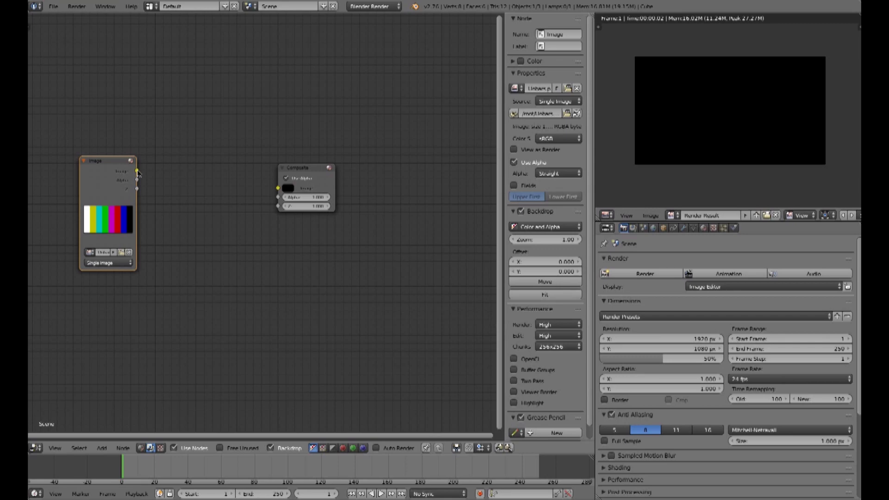
{"action": "left_click_drag", "start_coordinate": [138, 171], "coordinate": [277, 187]}
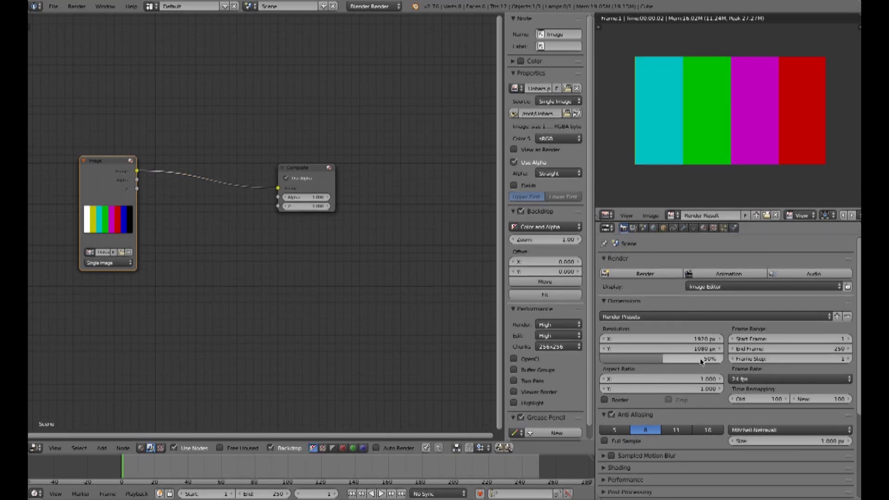
Set render resolution to 100% and render the colour bars at full size.
{"action": "left_click_drag", "start_coordinate": [662, 359], "coordinate": [719, 359]}
{"action": "left_click", "coordinate": [643, 274]}
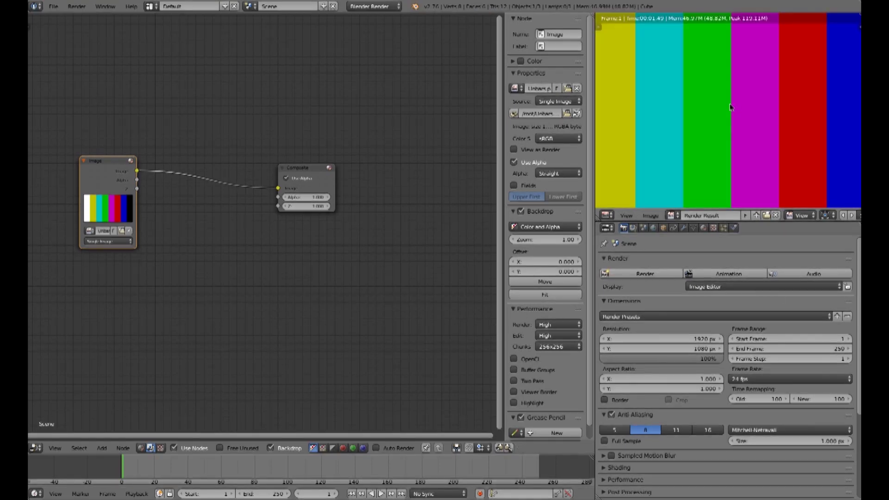
{"action": "scroll", "coordinate": [730, 108], "scroll_direction": "down", "scroll_amount": 4}
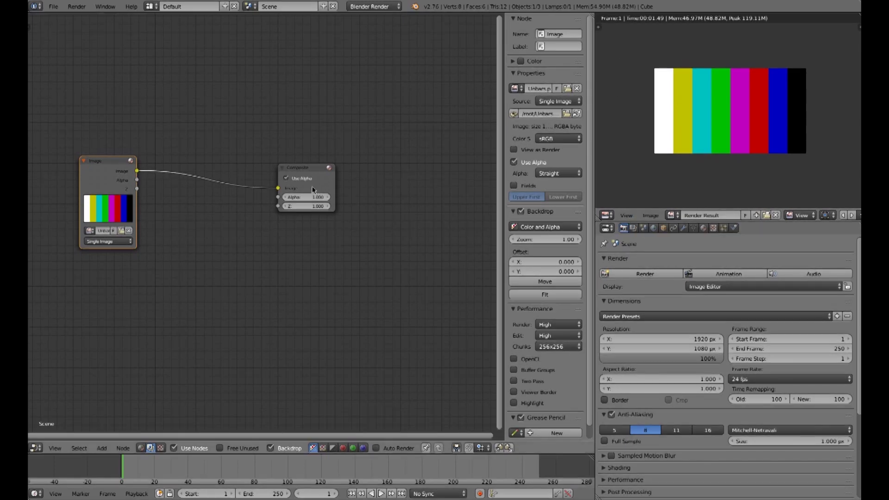
{"action": "left_click", "coordinate": [598, 26]}
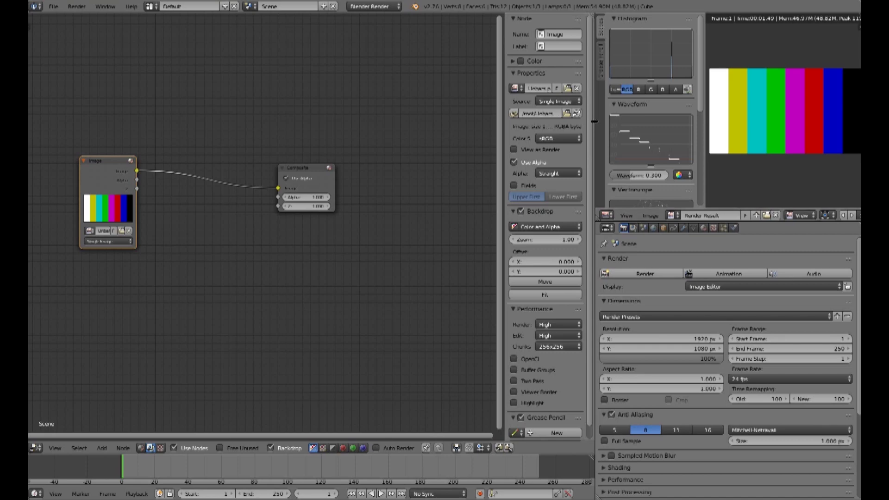
Widen and heighten the image editor area to give the scopes more room.
{"action": "scroll", "coordinate": [494, 130], "scroll_direction": "down", "scroll_amount": 1}
{"action": "left_click_drag", "start_coordinate": [594, 132], "coordinate": [484, 133]}
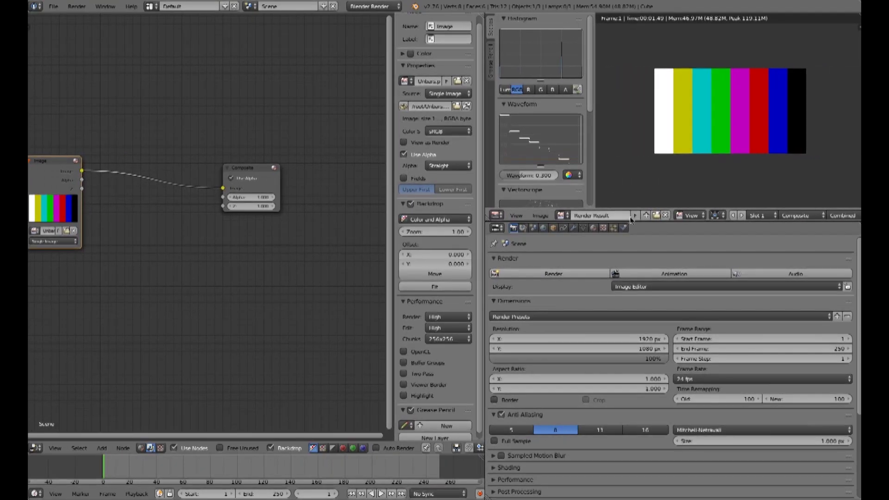
{"action": "left_click_drag", "start_coordinate": [630, 220], "coordinate": [630, 288]}
{"action": "left_click_drag", "start_coordinate": [594, 107], "coordinate": [659, 107]}
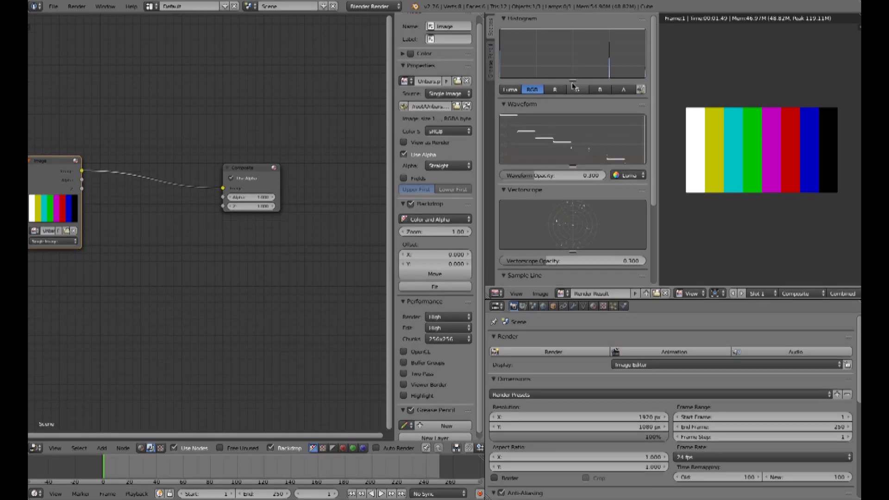
Shrink the histogram graph and make the waveform graph taller.
{"action": "left_click_drag", "start_coordinate": [573, 81], "coordinate": [573, 41]}
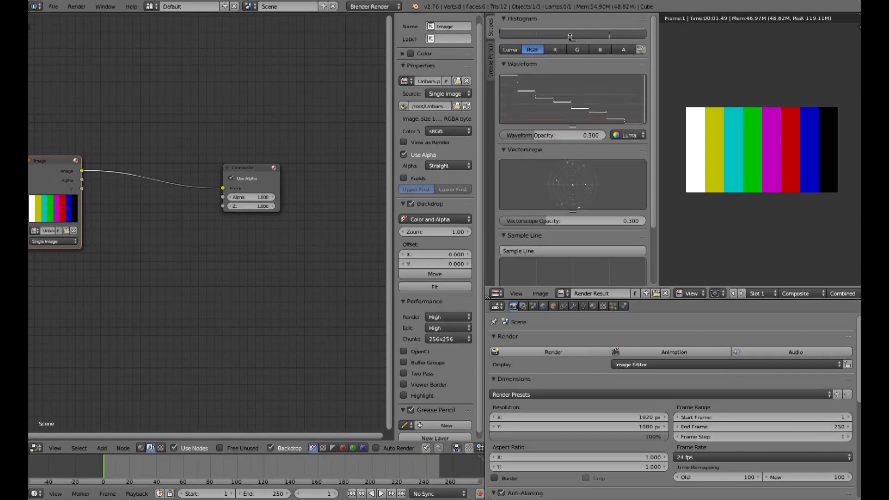
{"action": "left_click_drag", "start_coordinate": [572, 126], "coordinate": [573, 189]}
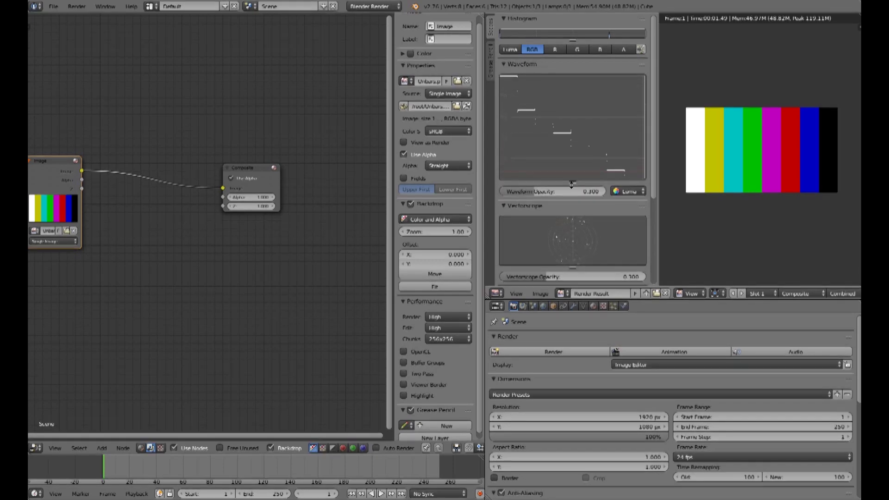
{"action": "left_click_drag", "start_coordinate": [573, 41], "coordinate": [573, 121]}
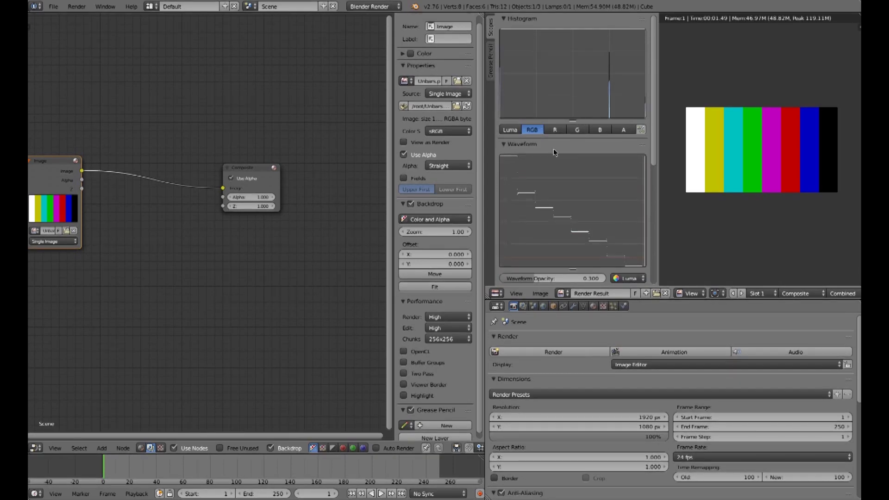
View the histogram's R, G, B and A channels, return to RGB, and raise waveform opacity to about 0.46.
{"action": "left_click", "coordinate": [555, 131]}
{"action": "left_click", "coordinate": [576, 130]}
{"action": "left_click", "coordinate": [624, 130]}
{"action": "left_click", "coordinate": [532, 130]}
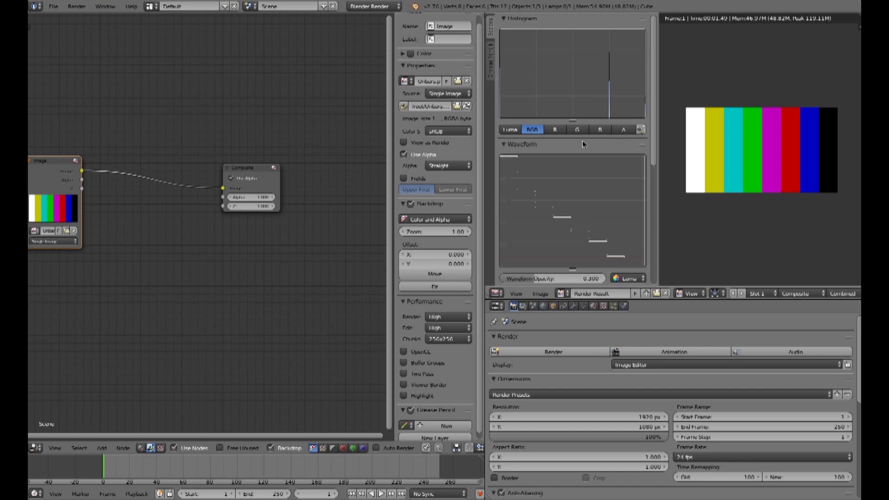
{"action": "left_click_drag", "start_coordinate": [573, 121], "coordinate": [568, 46]}
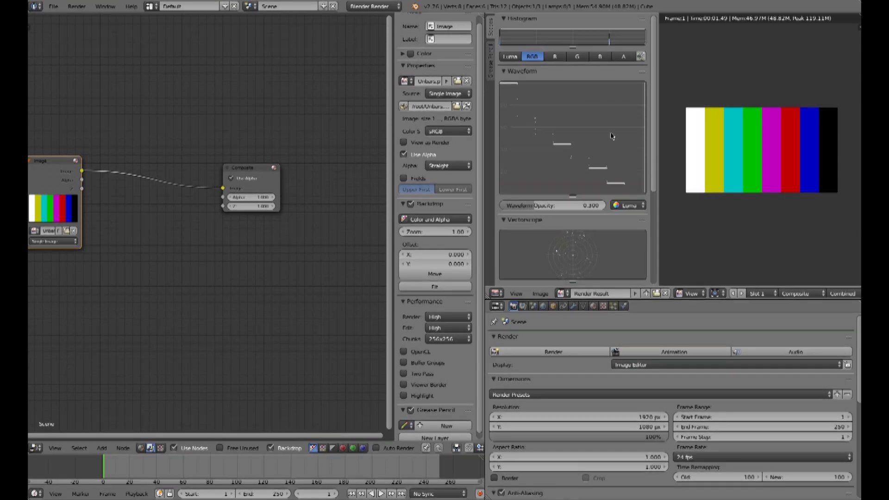
{"action": "left_click_drag", "start_coordinate": [544, 209], "coordinate": [561, 208]}
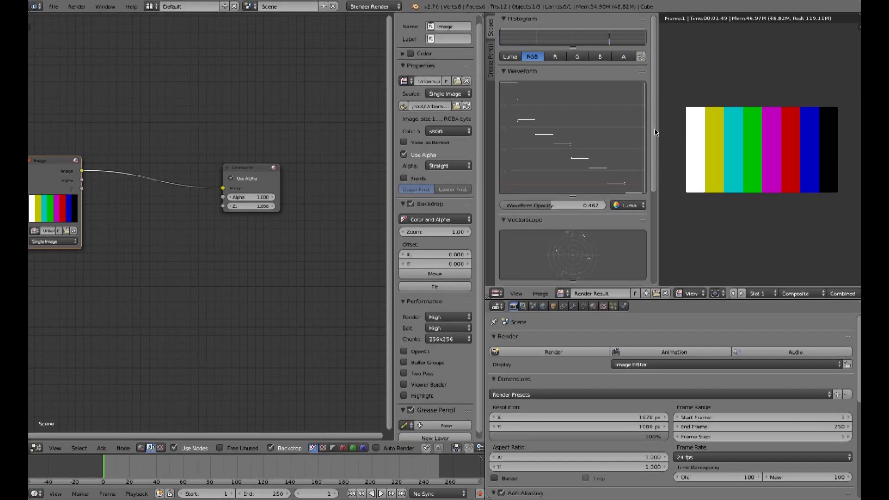
Scroll down to the vectorscope, enlarge its graph, and widen the scopes area.
{"action": "scroll", "coordinate": [574, 139], "scroll_direction": "down", "scroll_amount": 3}
{"action": "scroll", "coordinate": [574, 143], "scroll_direction": "down", "scroll_amount": 4}
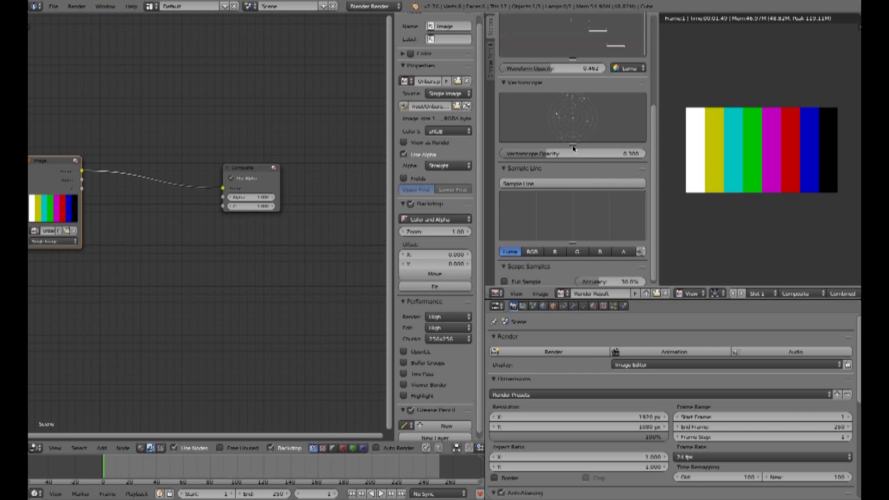
{"action": "left_click_drag", "start_coordinate": [573, 144], "coordinate": [572, 226]}
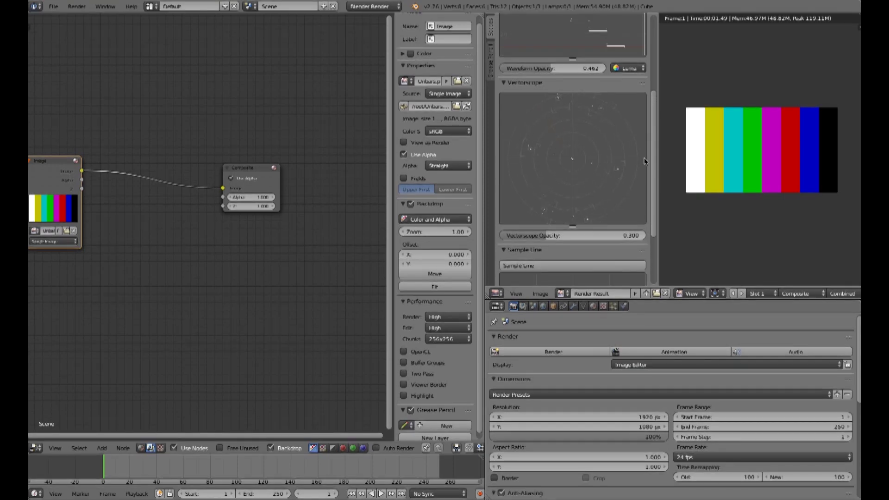
{"action": "left_click_drag", "start_coordinate": [654, 163], "coordinate": [653, 91]}
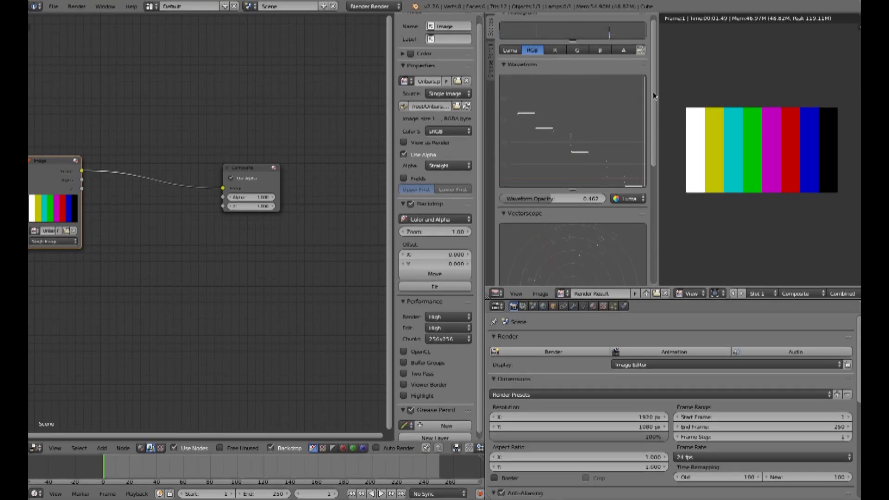
{"action": "scroll", "coordinate": [653, 92], "scroll_direction": "down", "scroll_amount": 5}
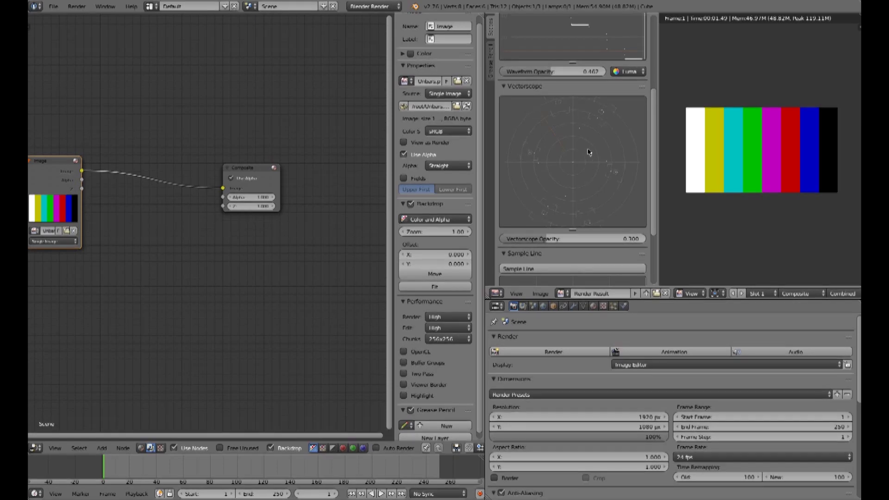
{"action": "scroll", "coordinate": [590, 148], "scroll_direction": "up", "scroll_amount": 1}
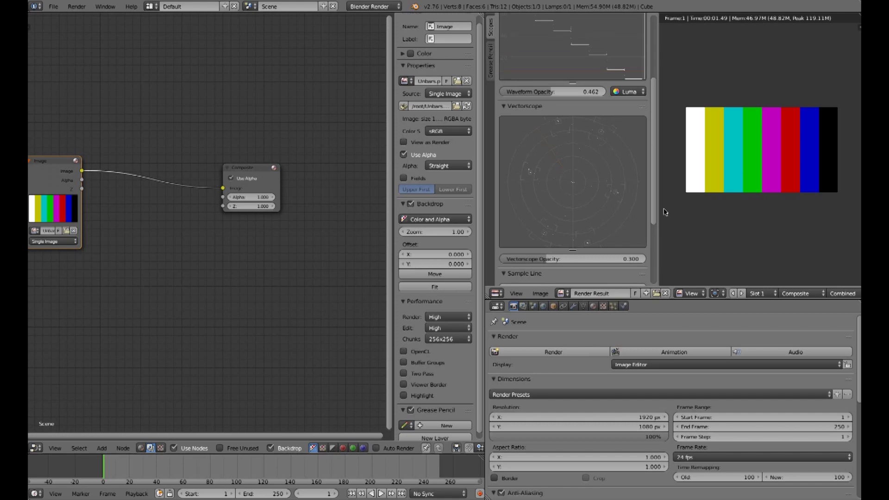
{"action": "left_click_drag", "start_coordinate": [657, 209], "coordinate": [685, 204]}
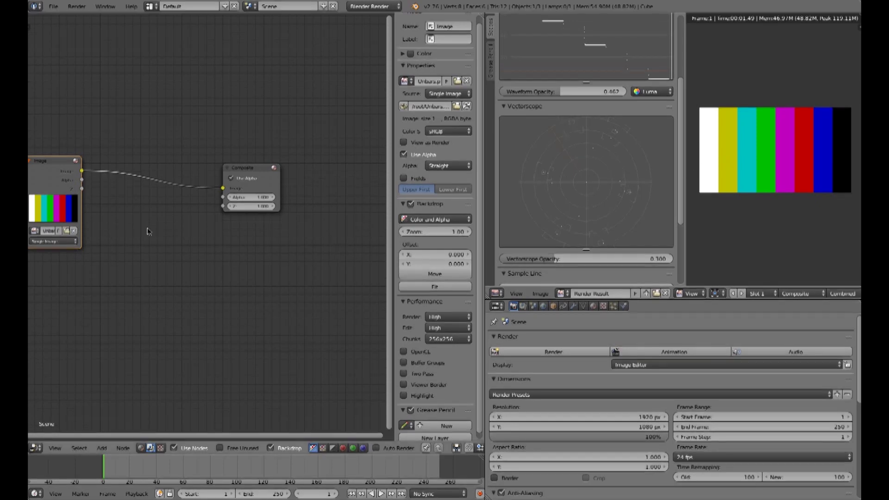
Load the shot3nn0000.png garden photo into the Image node in place of the colour bars.
{"action": "left_click", "coordinate": [67, 234]}
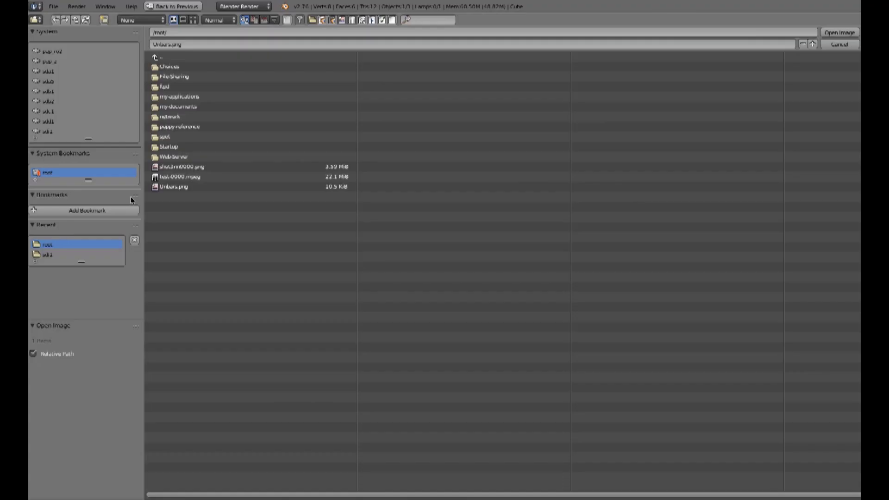
{"action": "left_click", "coordinate": [179, 167]}
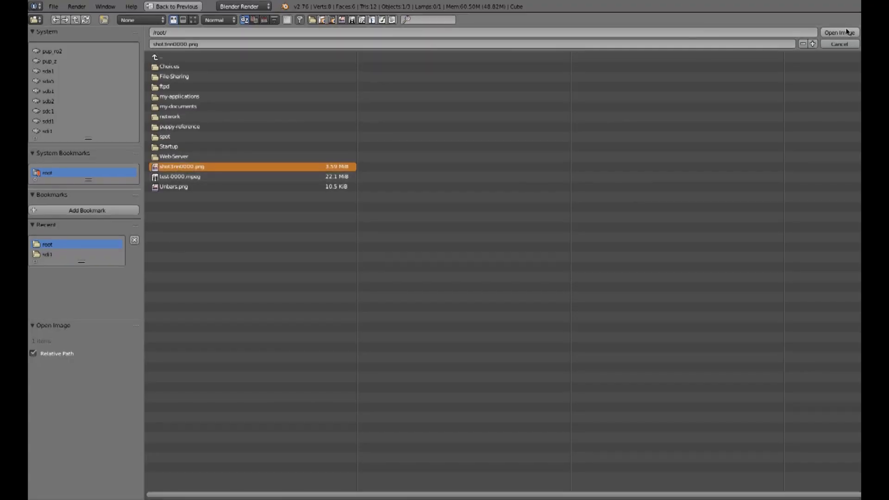
{"action": "key", "text": "Return"}
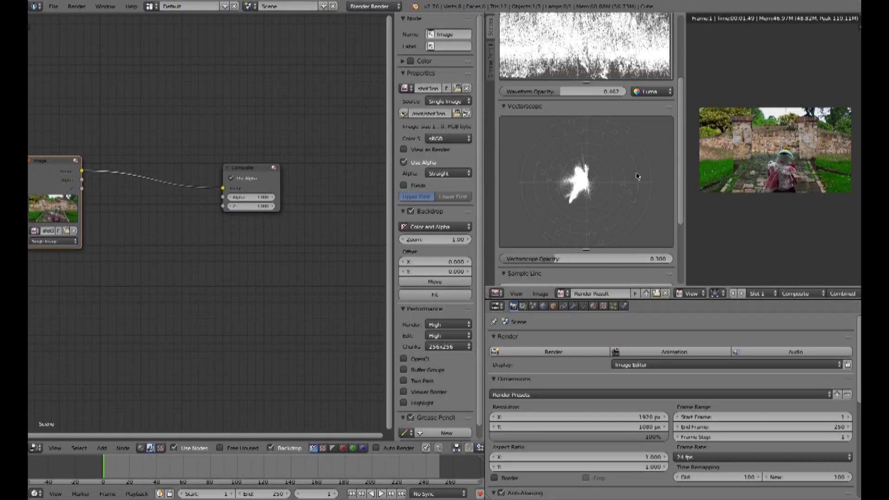
{"action": "scroll", "coordinate": [683, 175], "scroll_direction": "up", "scroll_amount": 5}
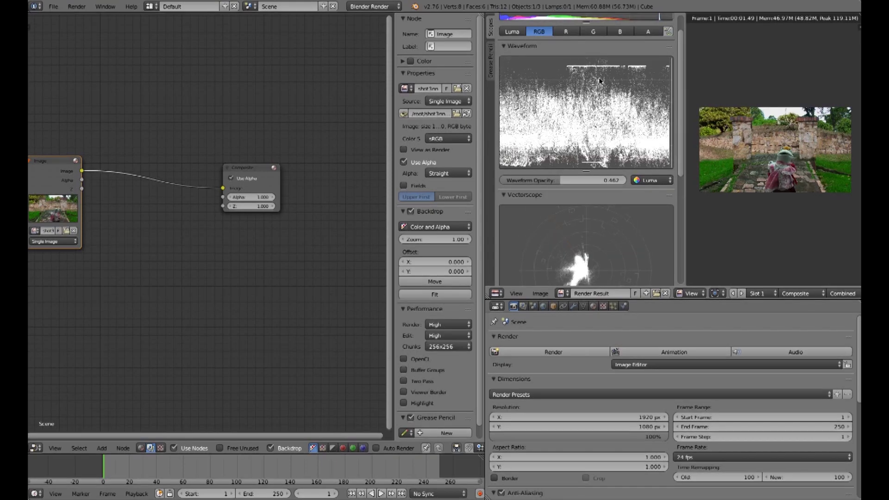
Drag the waveform's bottom edge down to make it taller for the photo.
{"action": "left_click_drag", "start_coordinate": [586, 171], "coordinate": [586, 213]}
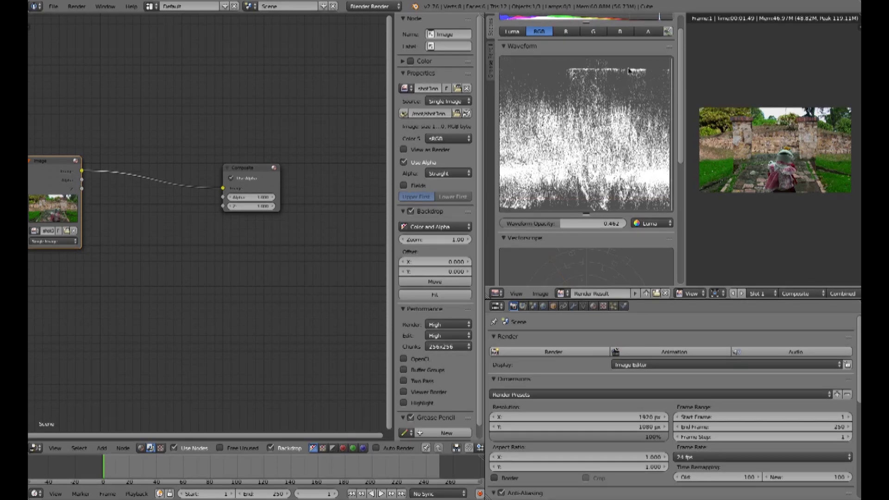
{"action": "scroll", "coordinate": [682, 69], "scroll_direction": "down", "scroll_amount": 1}
{"action": "left_click_drag", "start_coordinate": [682, 69], "coordinate": [675, 131]}
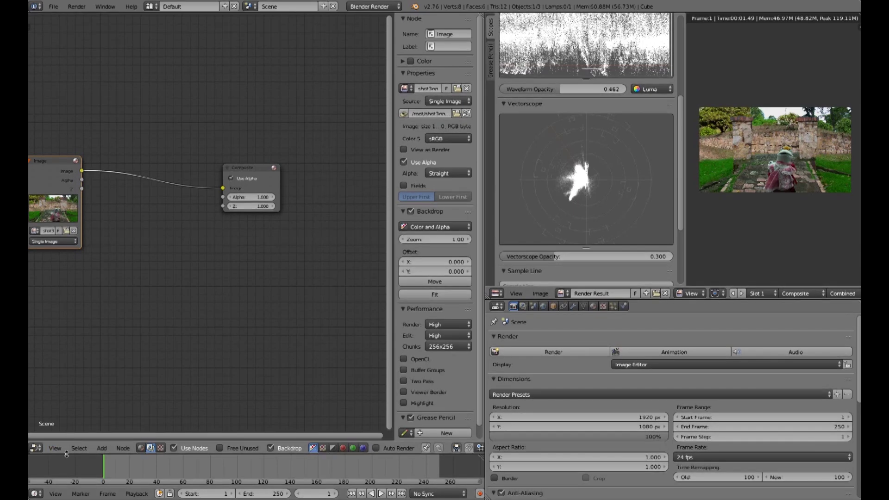
{"action": "left_click", "coordinate": [102, 448]}
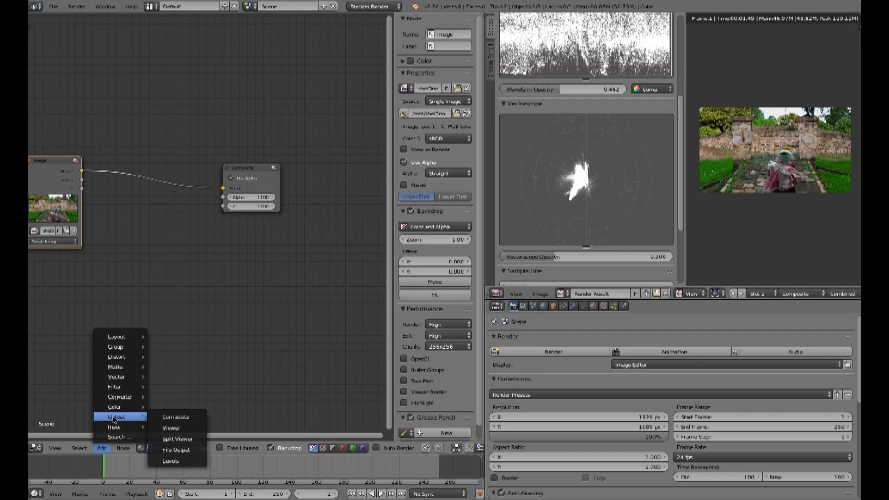
{"action": "mouse_move", "coordinate": [114, 406]}
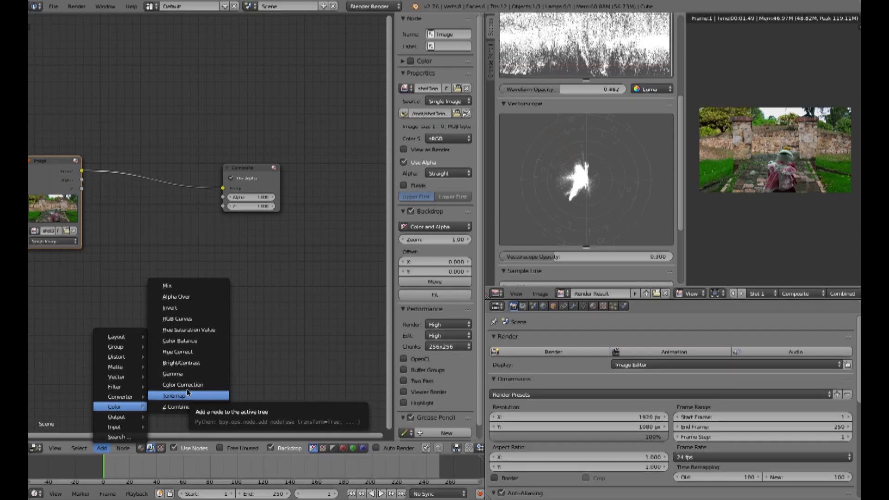
Add a Bright/Contrast node and drop it into the Image-to-Composite link.
{"action": "left_click", "coordinate": [190, 363]}
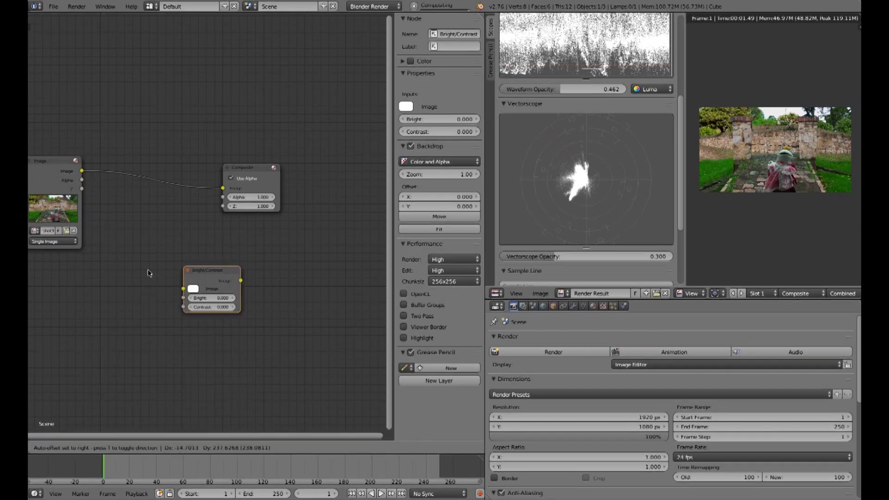
{"action": "right_click", "coordinate": [124, 215]}
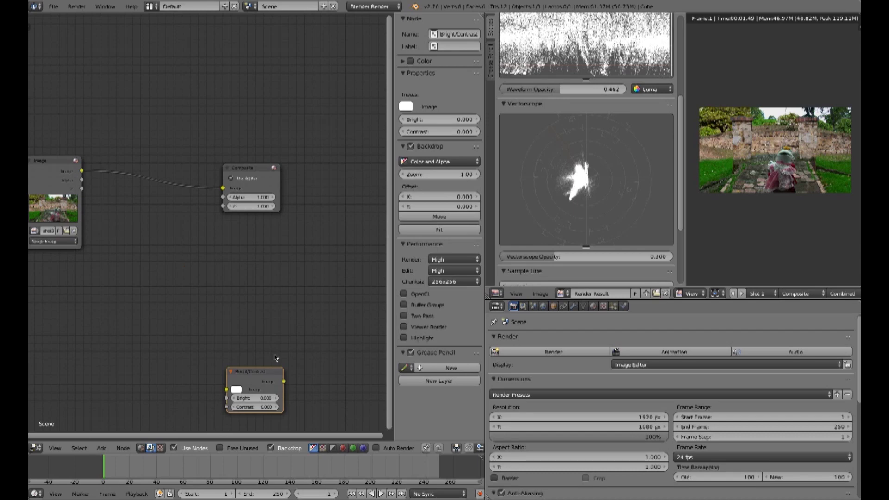
{"action": "mouse_move", "coordinate": [267, 373]}
{"action": "left_mouse_down"}
{"action": "mouse_move", "coordinate": [174, 254]}
{"action": "mouse_move", "coordinate": [148, 190]}
{"action": "left_mouse_up"}
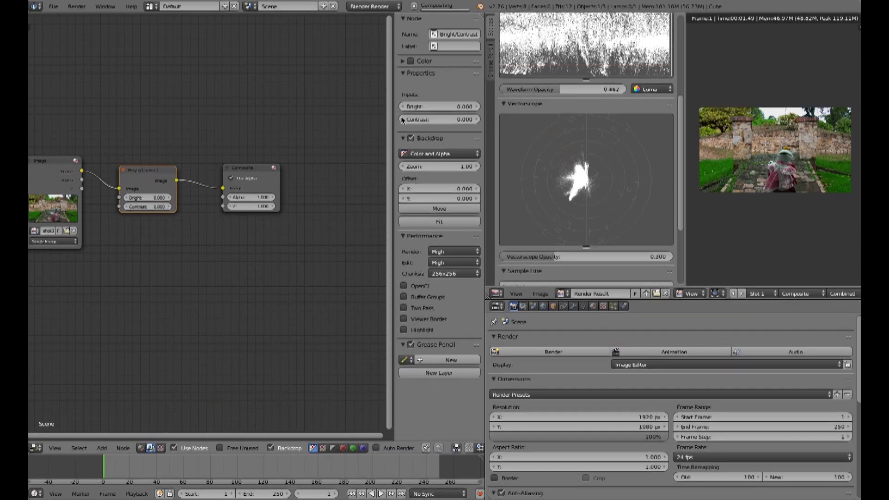
{"action": "scroll", "coordinate": [444, 129], "scroll_direction": "down", "scroll_amount": 1}
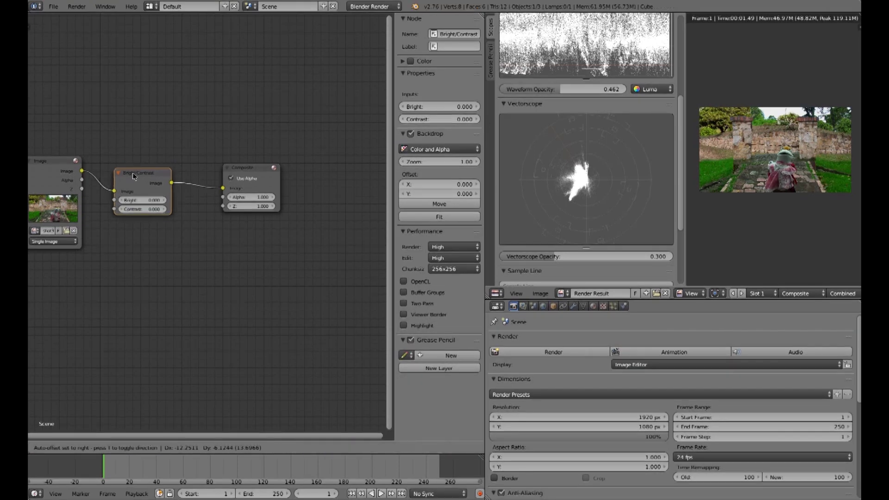
{"action": "left_click_drag", "start_coordinate": [137, 172], "coordinate": [158, 173]}
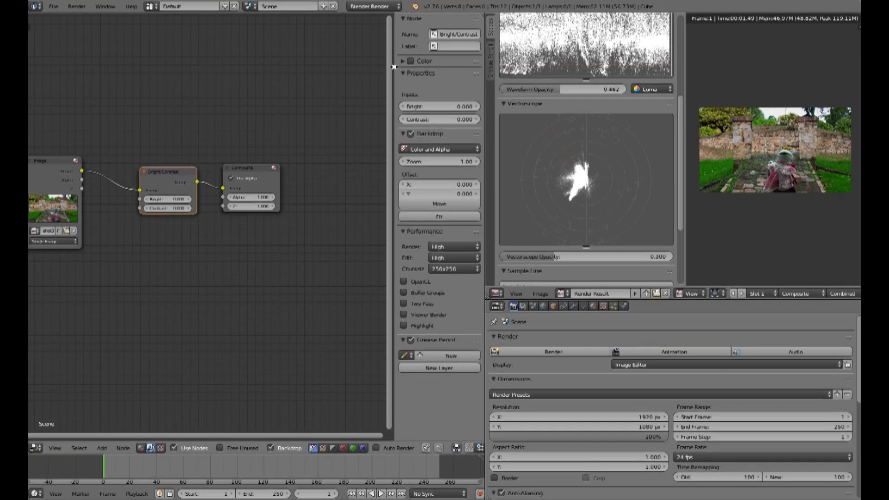
Widen the scopes area, bring all nodes into view, and raise Bright to 3.200.
{"action": "left_click_drag", "start_coordinate": [393, 28], "coordinate": [399, 25]}
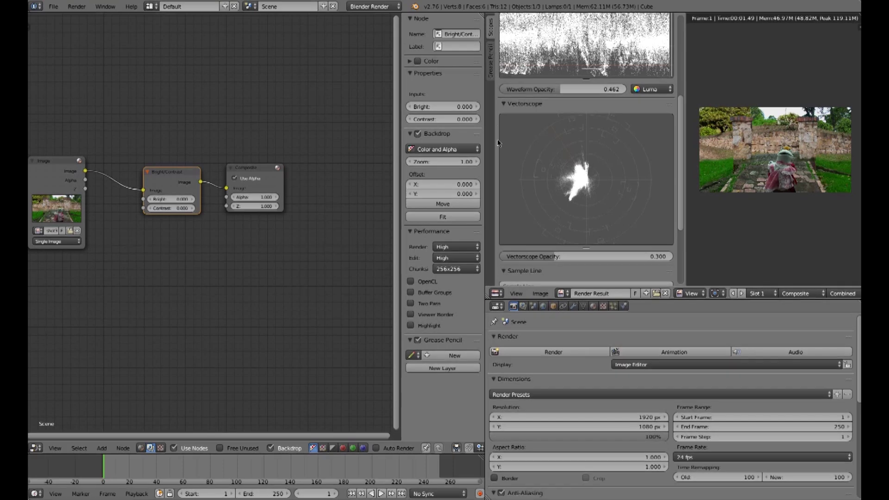
{"action": "left_click_drag", "start_coordinate": [486, 141], "coordinate": [393, 151]}
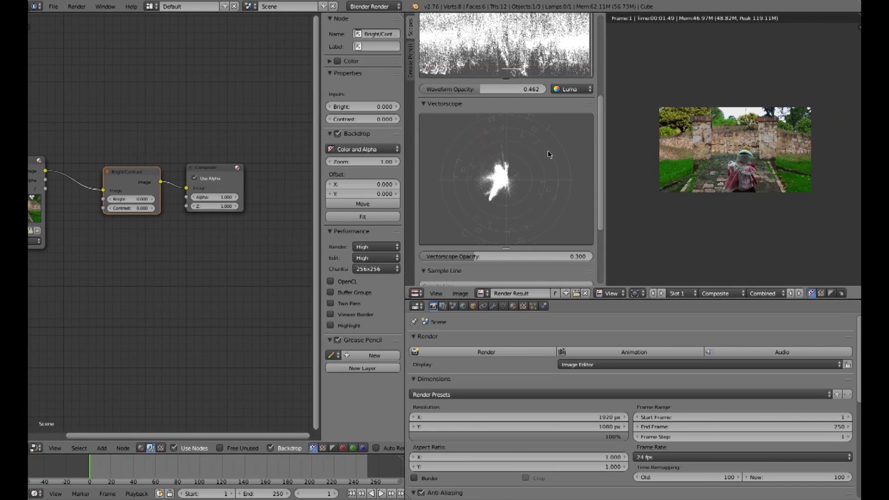
{"action": "middle_click_drag", "start_coordinate": [159, 242], "coordinate": [206, 242]}
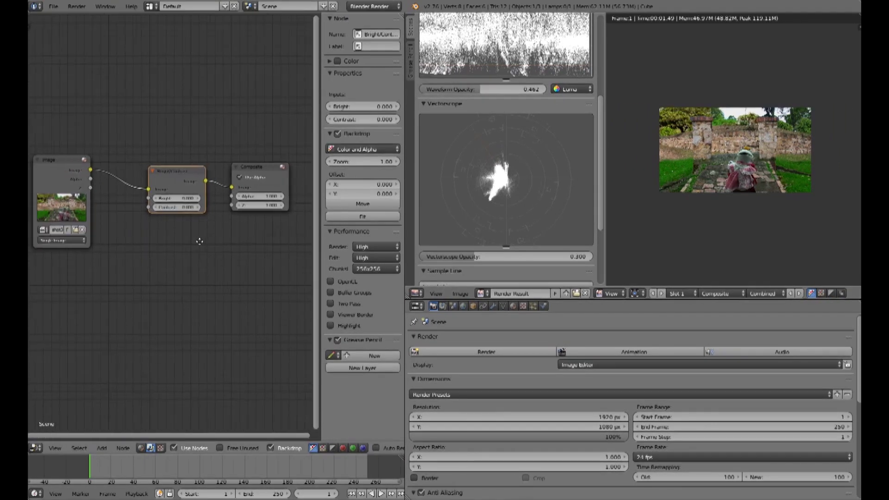
{"action": "left_click_drag", "start_coordinate": [366, 106], "coordinate": [599, 126]}
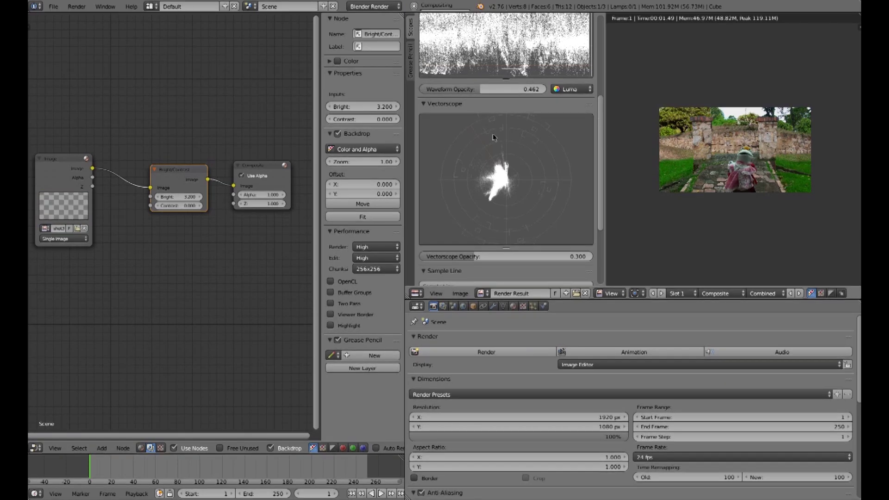
Darken the photo with Bright at -1.300, then type 1 to set Bright to 1.000.
{"action": "scroll", "coordinate": [502, 195], "scroll_direction": "up", "scroll_amount": 2}
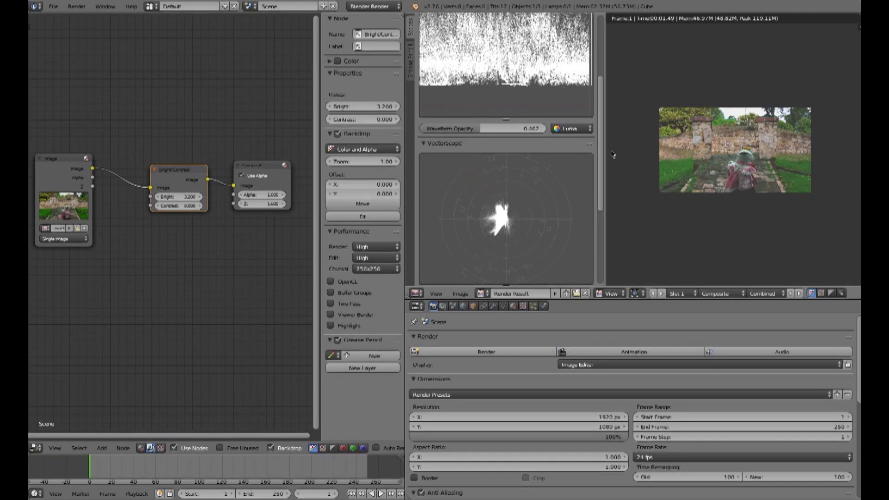
{"action": "scroll", "coordinate": [604, 148], "scroll_direction": "up", "scroll_amount": 2}
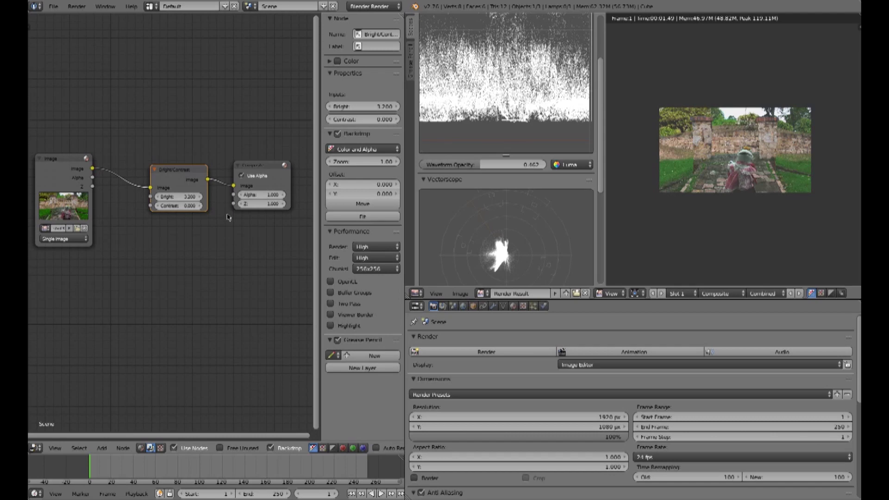
{"action": "scroll", "coordinate": [601, 135], "scroll_direction": "up", "scroll_amount": 2}
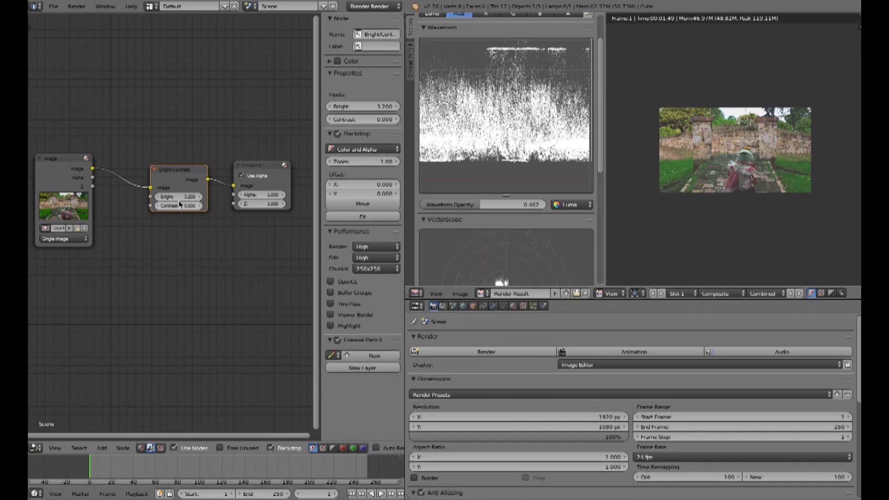
{"action": "left_click_drag", "start_coordinate": [187, 197], "coordinate": [152, 197]}
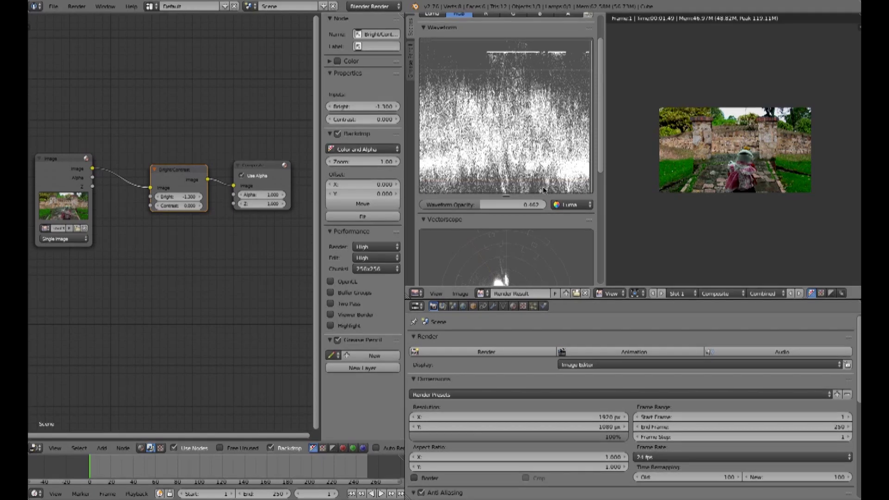
{"action": "left_click", "coordinate": [176, 196]}
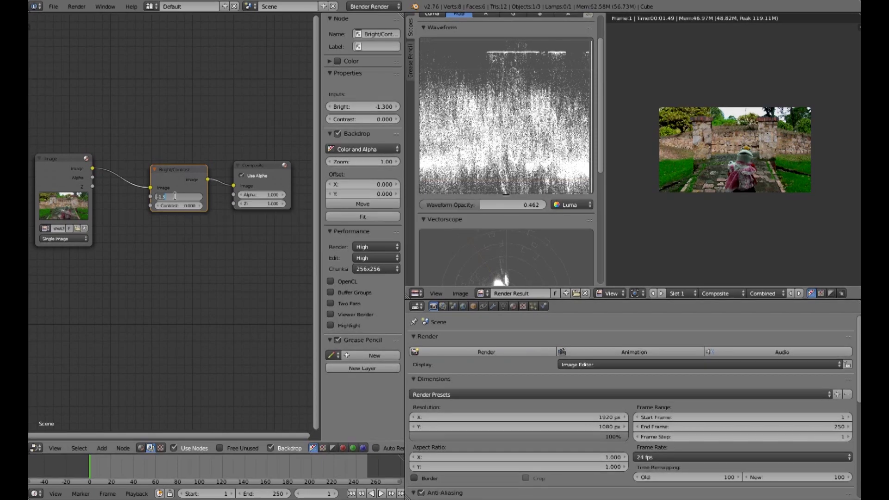
{"action": "type", "text": "1"}
{"action": "key", "text": "Return"}
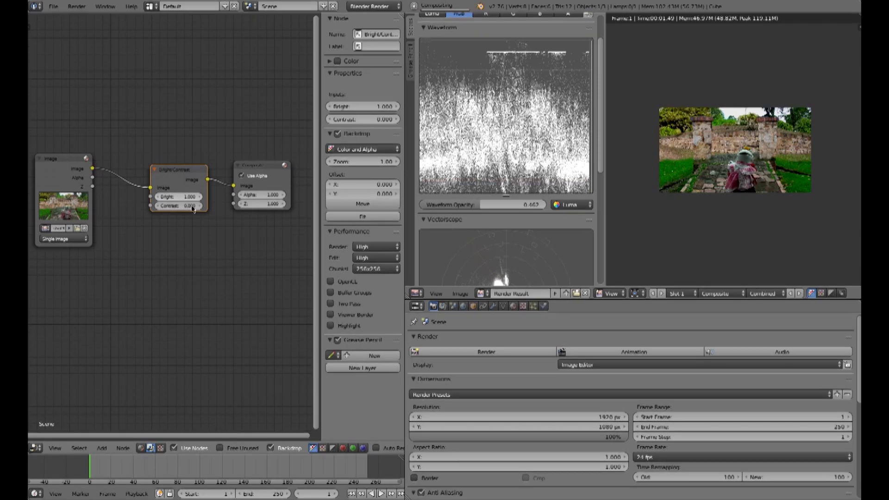
Try higher contrast, then lower Contrast to -1.500 with Bright held at 1.000.
{"action": "mouse_move", "coordinate": [178, 205]}
{"action": "left_mouse_down"}
{"action": "mouse_move", "coordinate": [190, 206]}
{"action": "mouse_move", "coordinate": [180, 208]}
{"action": "left_mouse_up"}
{"action": "type", "text": "3.000"}
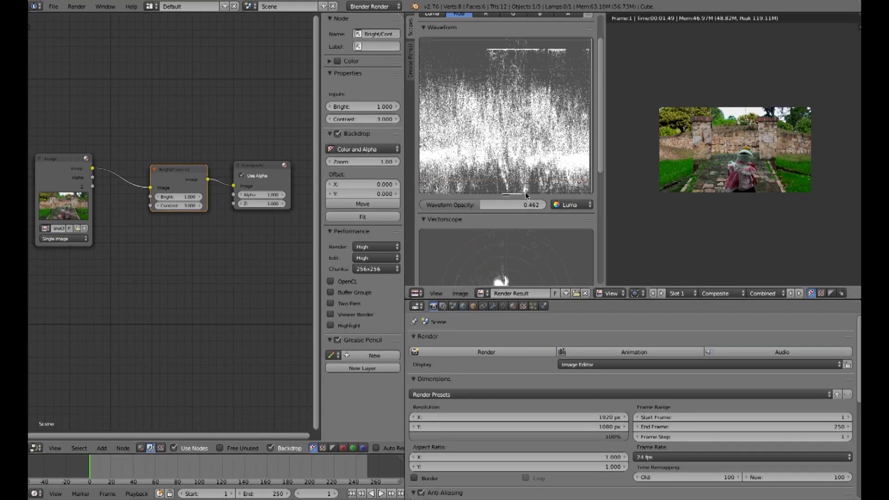
{"action": "left_click_drag", "start_coordinate": [184, 209], "coordinate": [162, 205]}
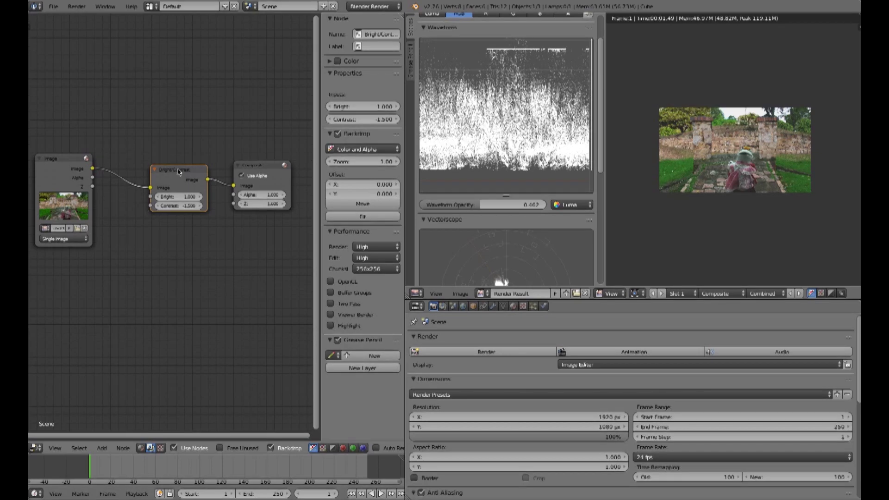
Delete the Bright/Contrast node and wire a Hue Saturation Value node between Image and Composite.
{"action": "key", "text": "x"}
{"action": "left_click", "coordinate": [102, 448]}
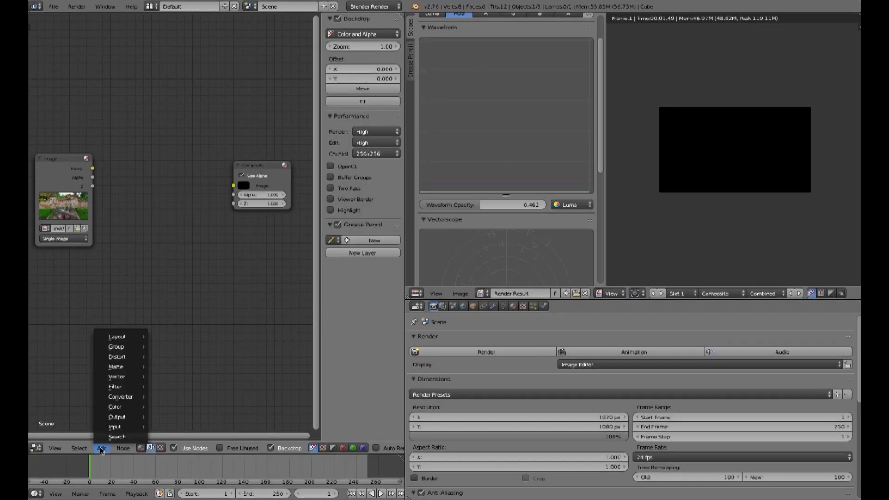
{"action": "mouse_move", "coordinate": [115, 406]}
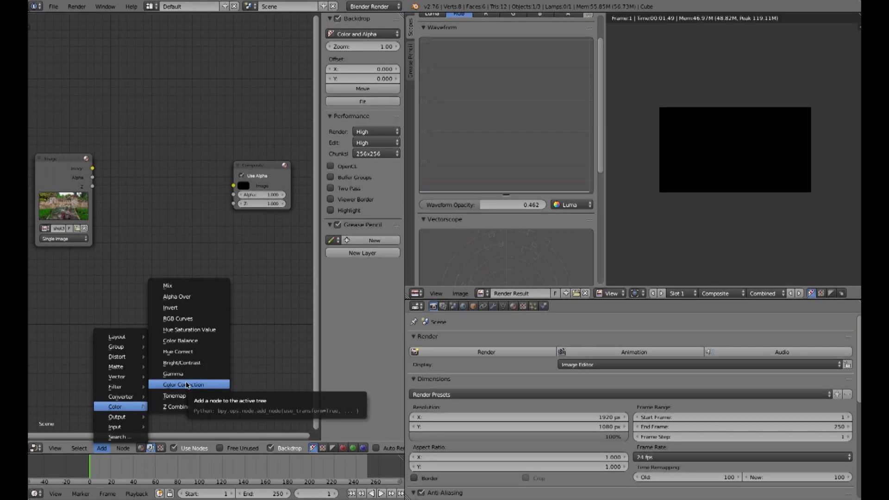
{"action": "left_click", "coordinate": [185, 329]}
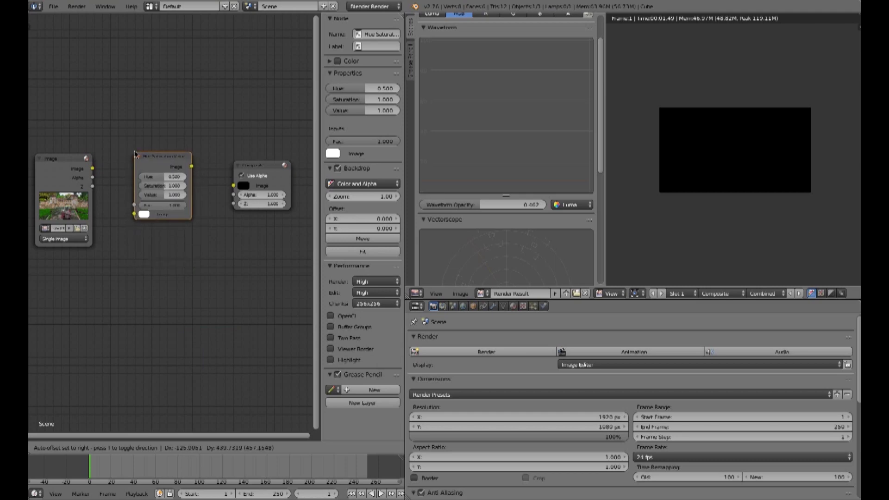
{"action": "left_click", "coordinate": [140, 138]}
{"action": "mouse_move", "coordinate": [93, 168]}
{"action": "left_mouse_down"}
{"action": "mouse_move", "coordinate": [137, 190]}
{"action": "mouse_move", "coordinate": [134, 214]}
{"action": "left_mouse_up"}
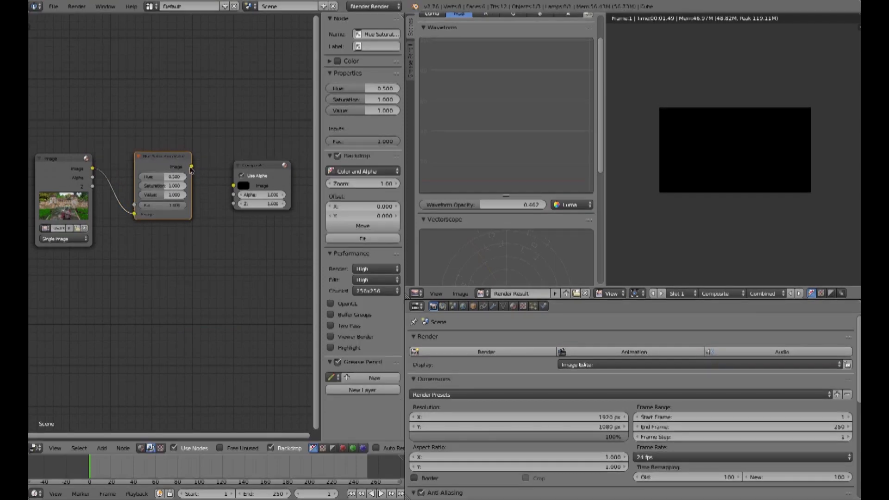
{"action": "left_click_drag", "start_coordinate": [191, 167], "coordinate": [239, 188]}
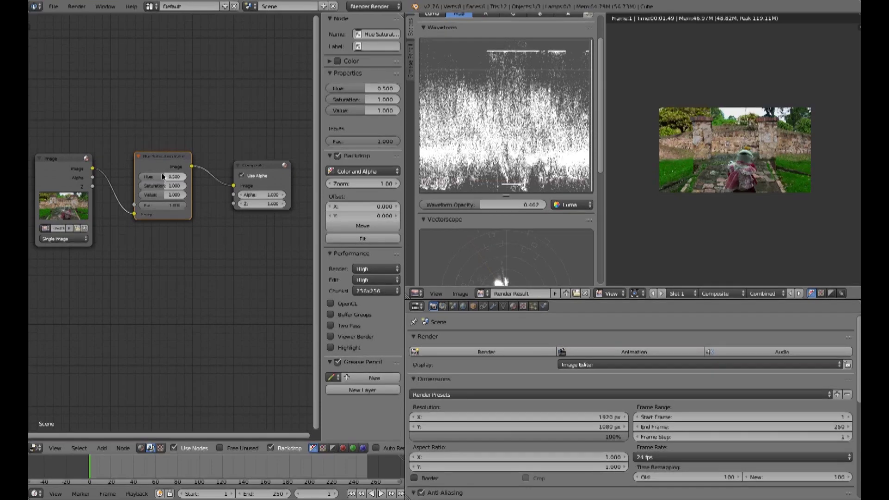
{"action": "scroll", "coordinate": [516, 186], "scroll_direction": "down", "scroll_amount": 1}
{"action": "scroll", "coordinate": [516, 187], "scroll_direction": "down", "scroll_amount": 4}
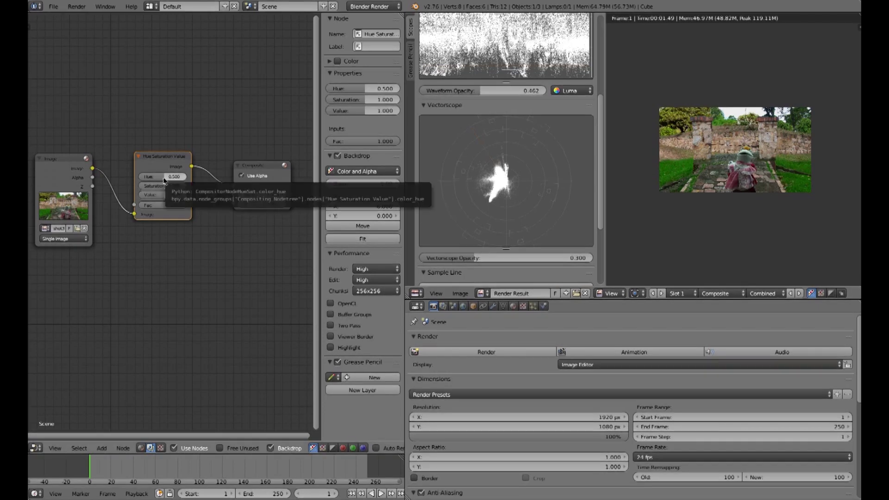
Try hue shifts down to 0.282, settle on Hue 0.464, and raise Saturation to 1.073.
{"action": "left_click_drag", "start_coordinate": [166, 177], "coordinate": [178, 177]}
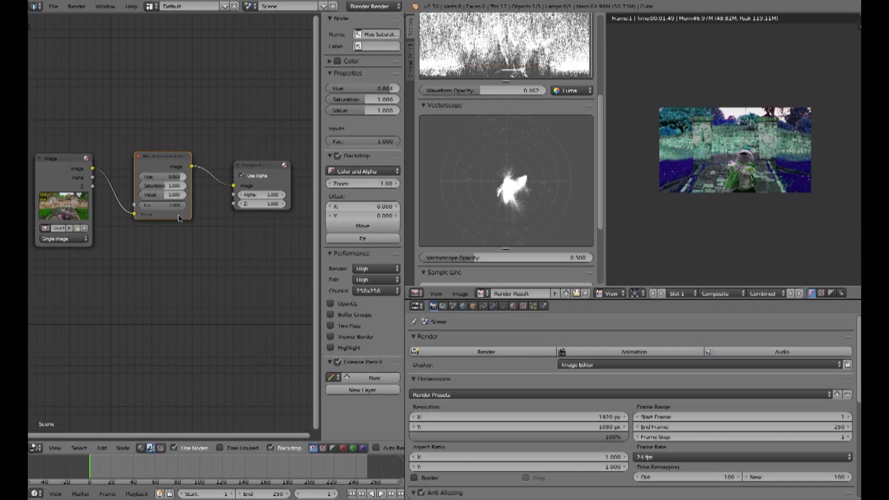
{"action": "left_click_drag", "start_coordinate": [390, 88], "coordinate": [348, 88]}
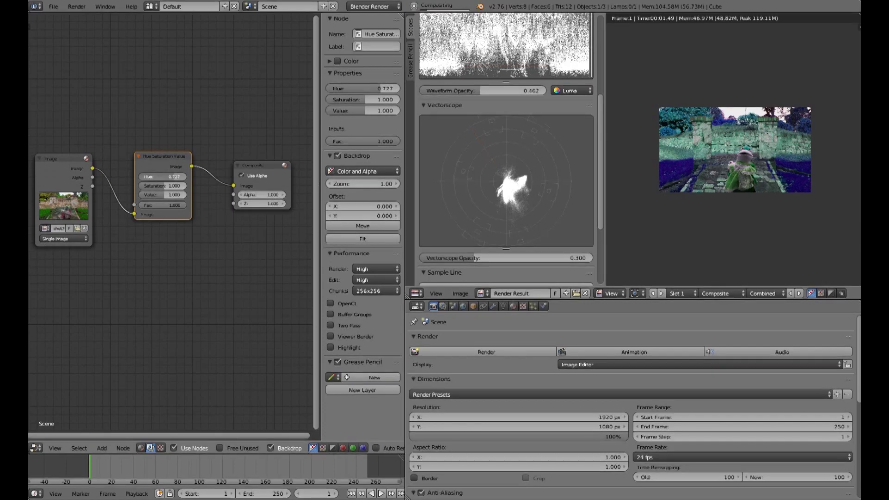
{"action": "left_click_drag", "start_coordinate": [352, 89], "coordinate": [468, 201]}
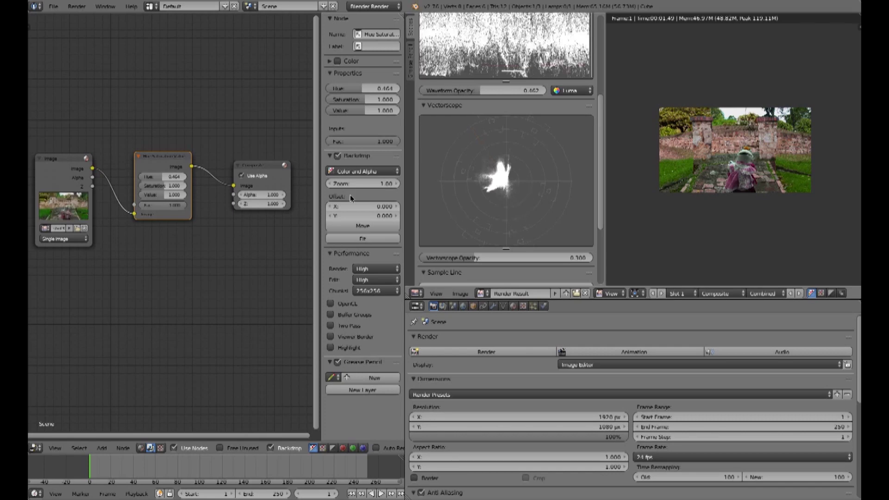
{"action": "left_click_drag", "start_coordinate": [164, 186], "coordinate": [180, 186]}
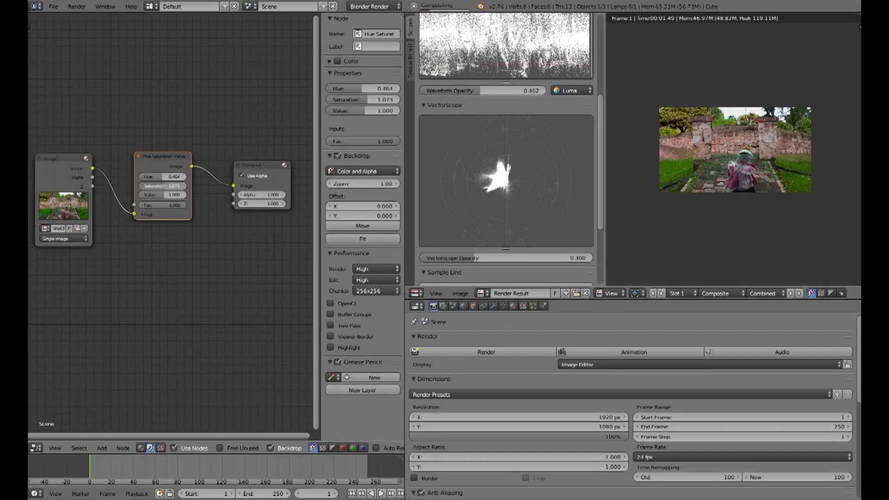
Push Saturation up to 1.436, then bring it down to 0.727.
{"action": "left_click_drag", "start_coordinate": [180, 185], "coordinate": [190, 185]}
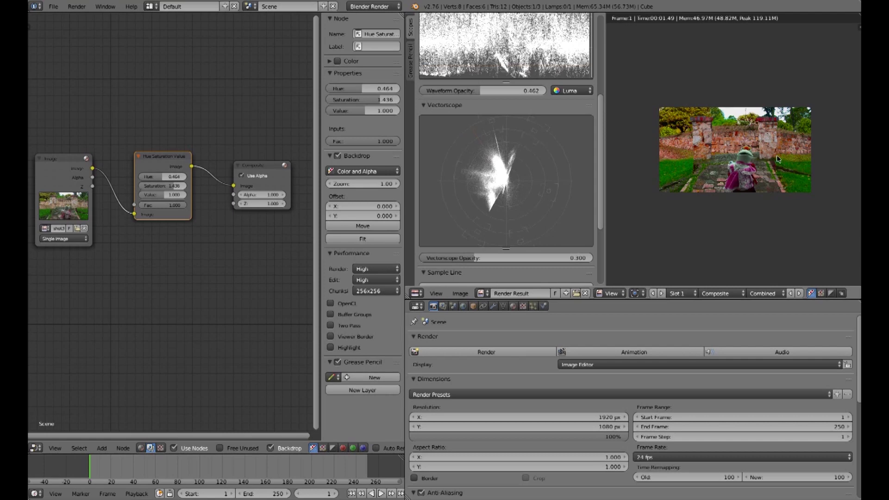
{"action": "left_click_drag", "start_coordinate": [160, 185], "coordinate": [135, 186]}
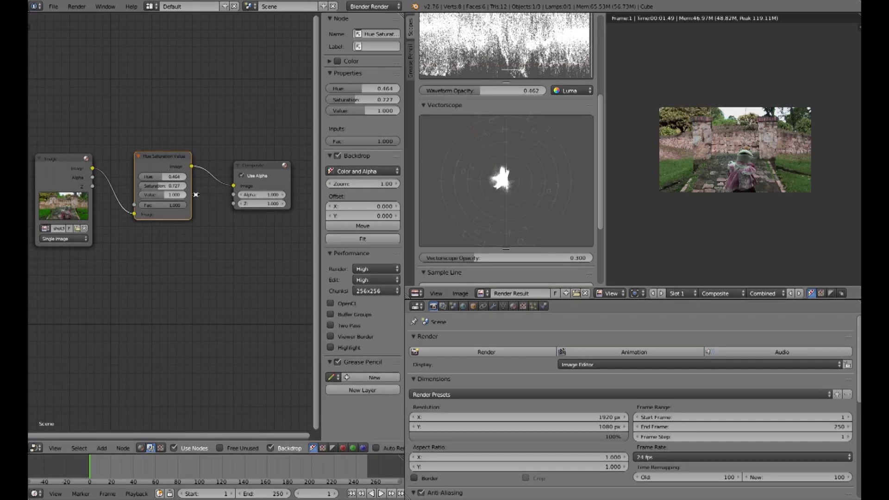
Settle HSV Value at 1.436 after trying 0.564–1.673, then link Image straight to Composite and delete the node.
{"action": "left_click_drag", "start_coordinate": [165, 198], "coordinate": [186, 198]}
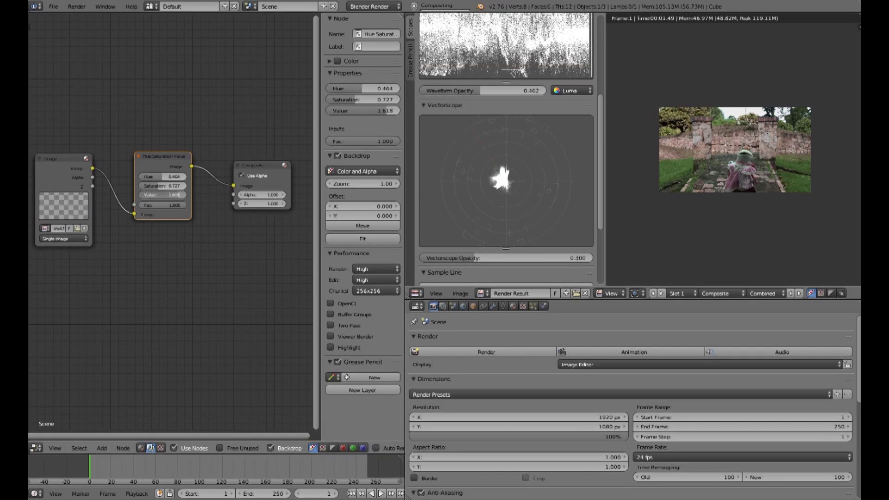
{"action": "left_click_drag", "start_coordinate": [185, 199], "coordinate": [187, 198]}
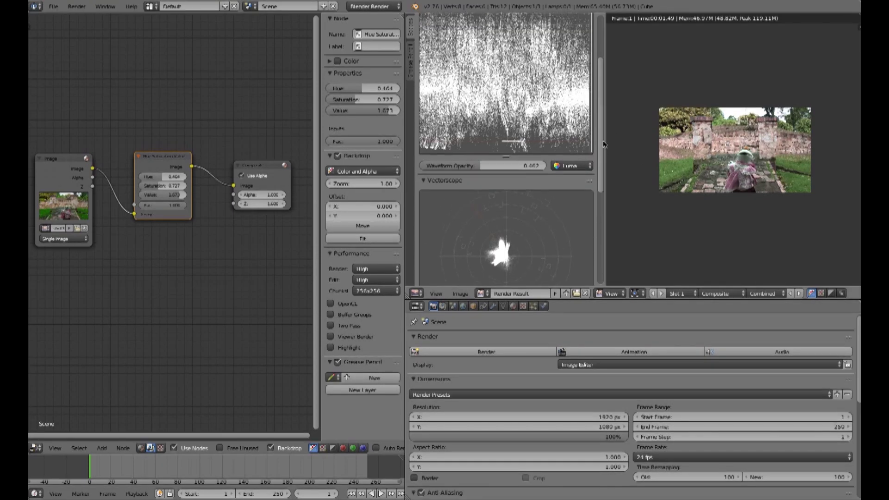
{"action": "scroll", "coordinate": [601, 147], "scroll_direction": "up", "scroll_amount": 3}
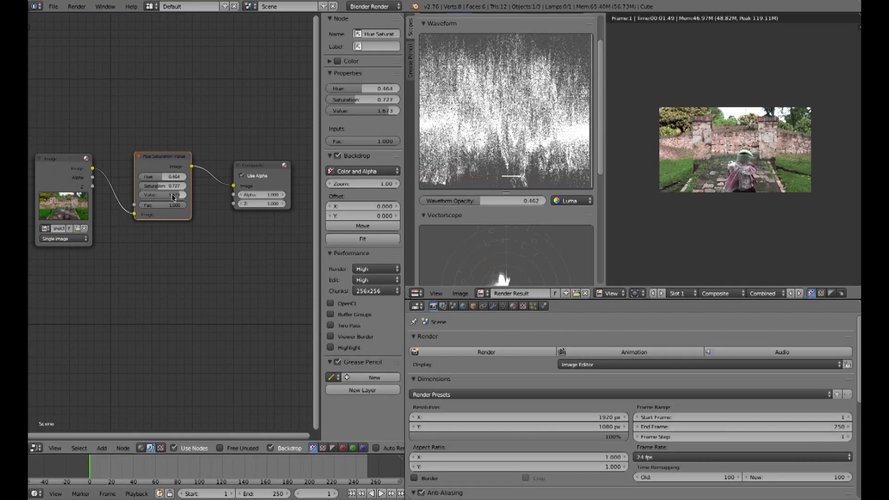
{"action": "left_click_drag", "start_coordinate": [178, 197], "coordinate": [116, 195]}
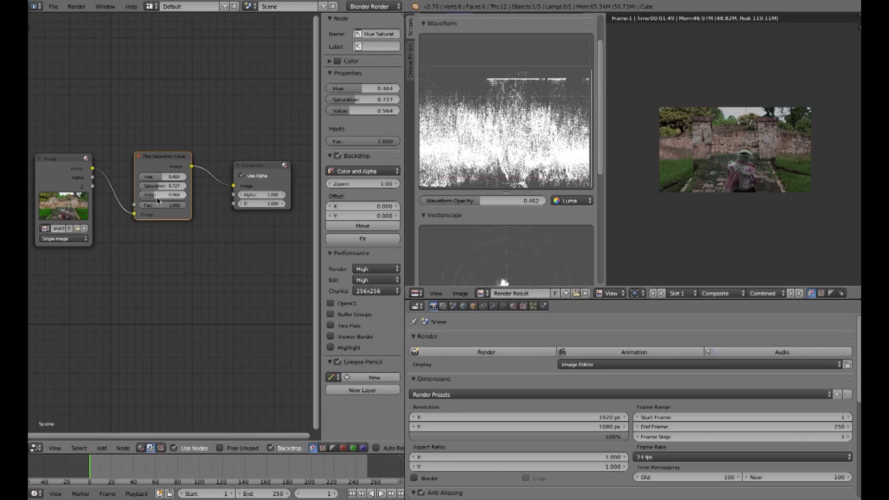
{"action": "left_click_drag", "start_coordinate": [158, 195], "coordinate": [176, 195]}
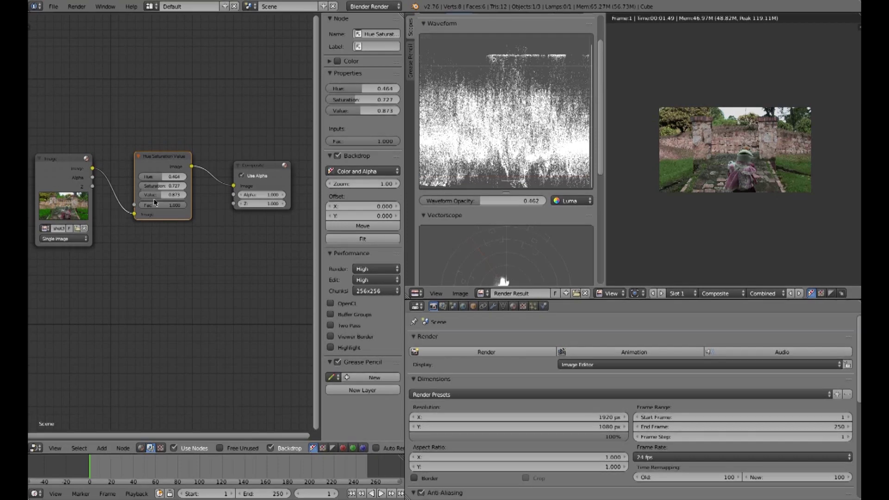
{"action": "left_click_drag", "start_coordinate": [174, 194], "coordinate": [199, 194]}
{"action": "left_click_drag", "start_coordinate": [528, 37], "coordinate": [506, 55]}
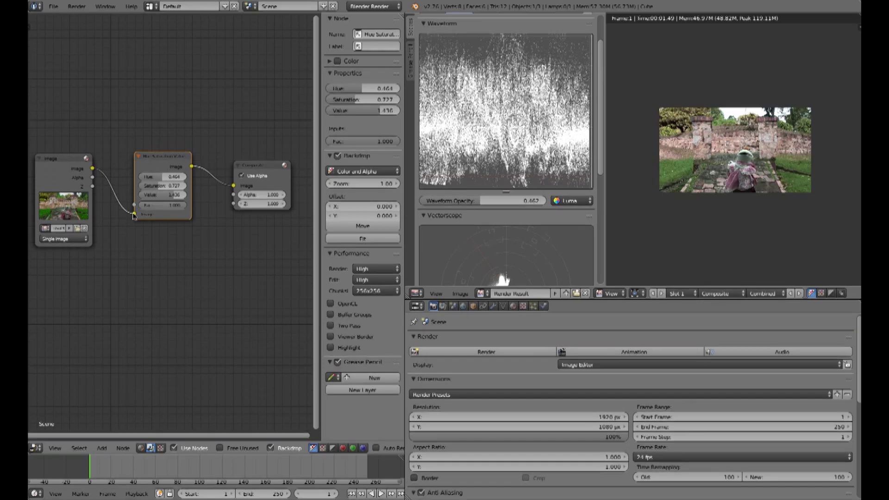
{"action": "left_click_drag", "start_coordinate": [132, 214], "coordinate": [234, 186]}
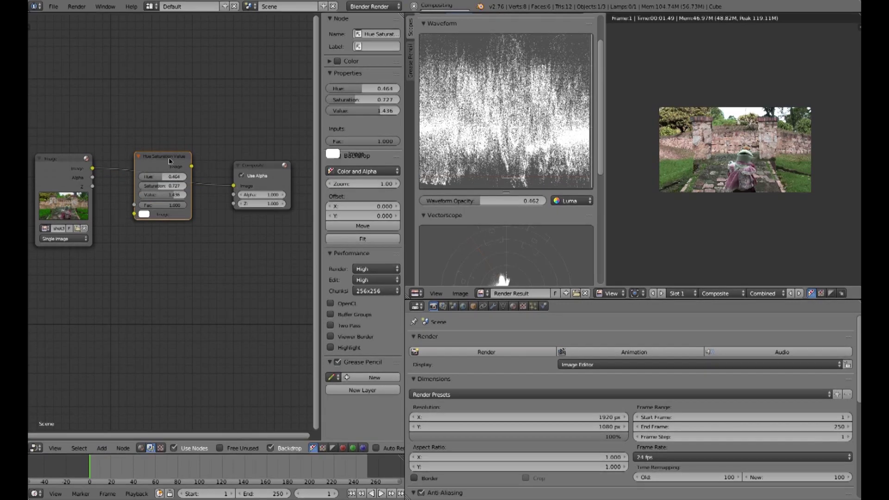
{"action": "key", "text": "x"}
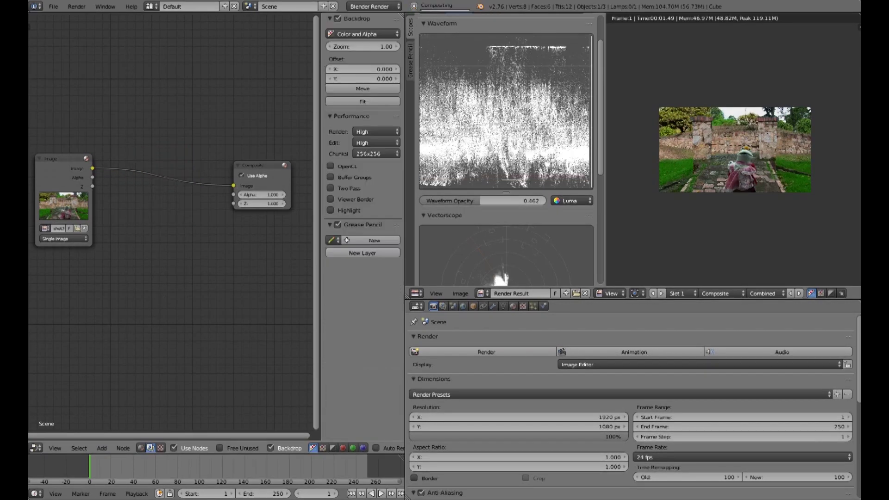
Insert a Color Correction node between Image and Composite and move the Image node lower-left.
{"action": "left_click", "coordinate": [101, 451]}
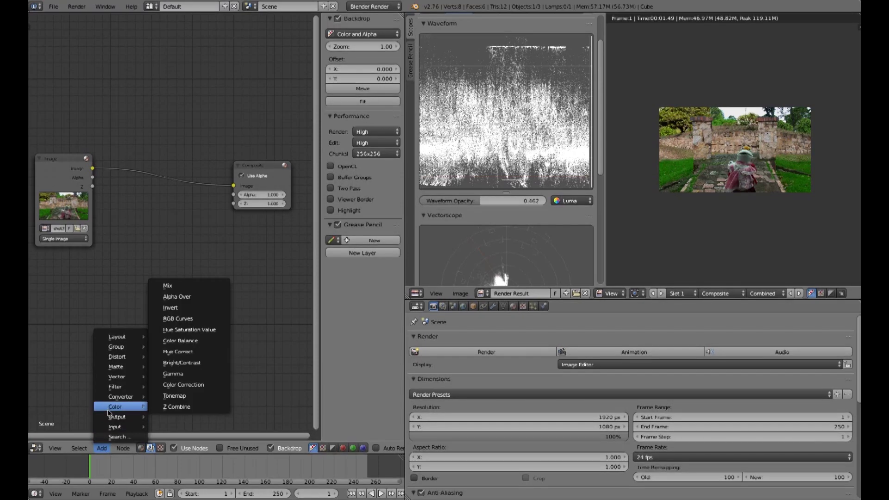
{"action": "mouse_move", "coordinate": [115, 406]}
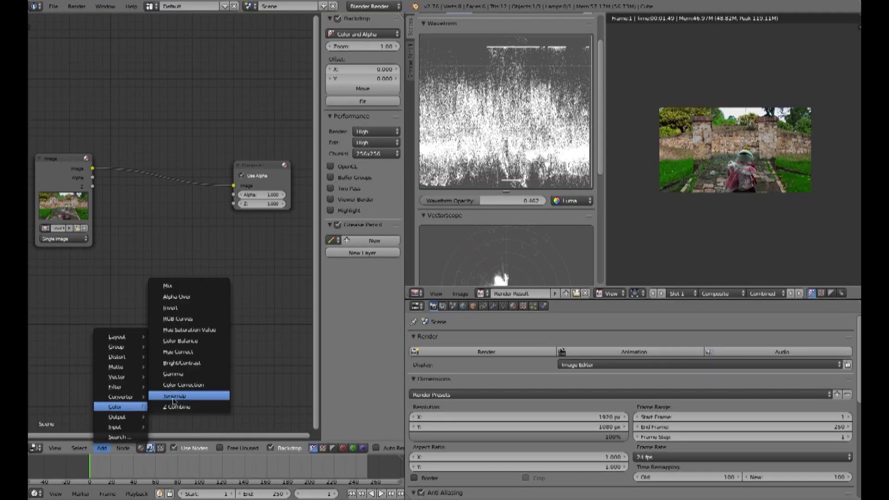
{"action": "left_click", "coordinate": [179, 384]}
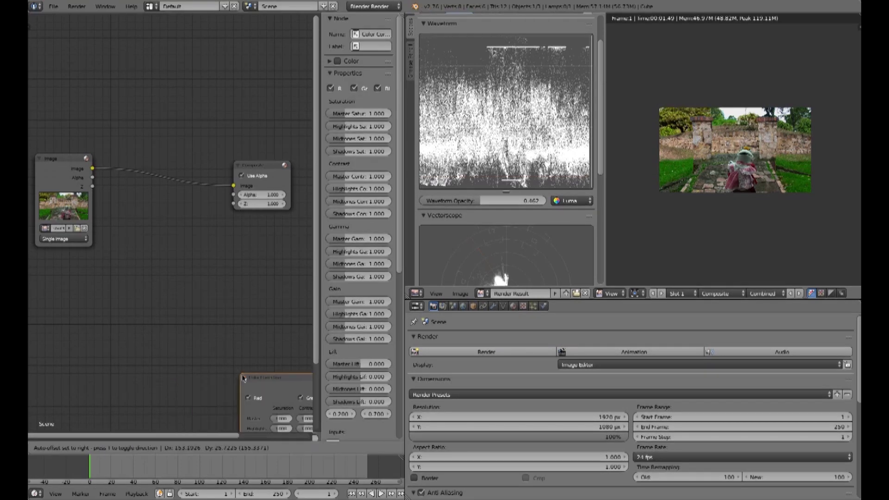
{"action": "left_click", "coordinate": [115, 193]}
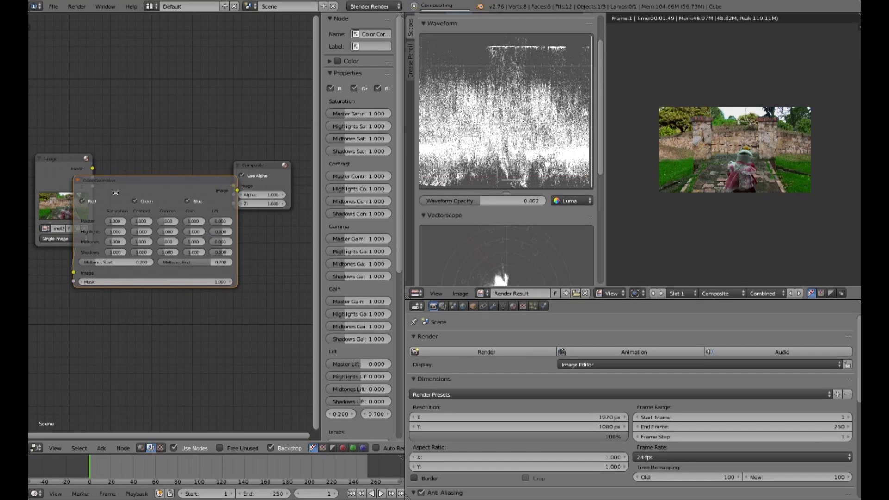
{"action": "left_click", "coordinate": [62, 170]}
{"action": "key", "text": "g"}
{"action": "left_click", "coordinate": [55, 194]}
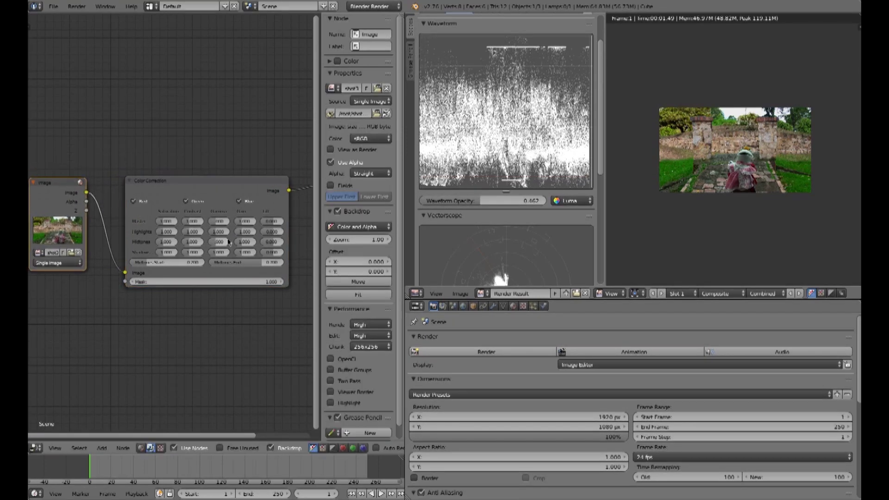
{"action": "middle_click_drag", "start_coordinate": [205, 237], "coordinate": [147, 232]}
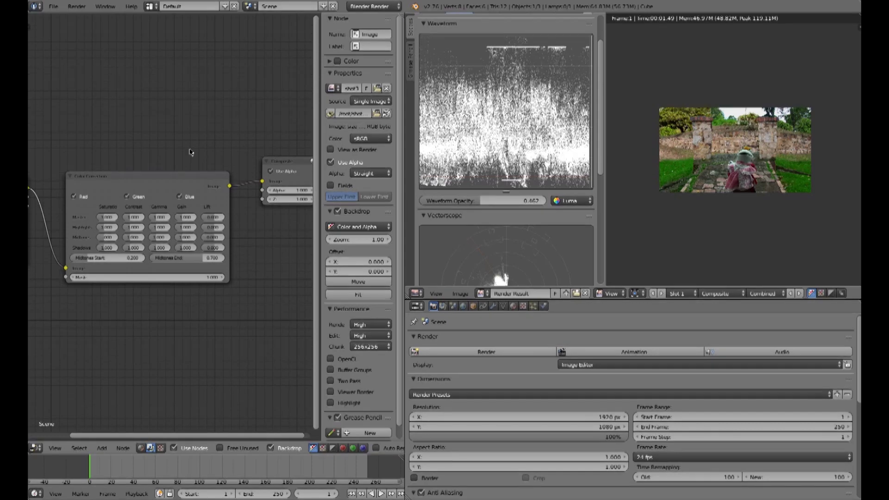
{"action": "left_click", "coordinate": [180, 181]}
Widen the sidebar, toggle the Red channel off and on, and scroll through the Color Correction settings.
{"action": "left_click_drag", "start_coordinate": [322, 117], "coordinate": [271, 118]}
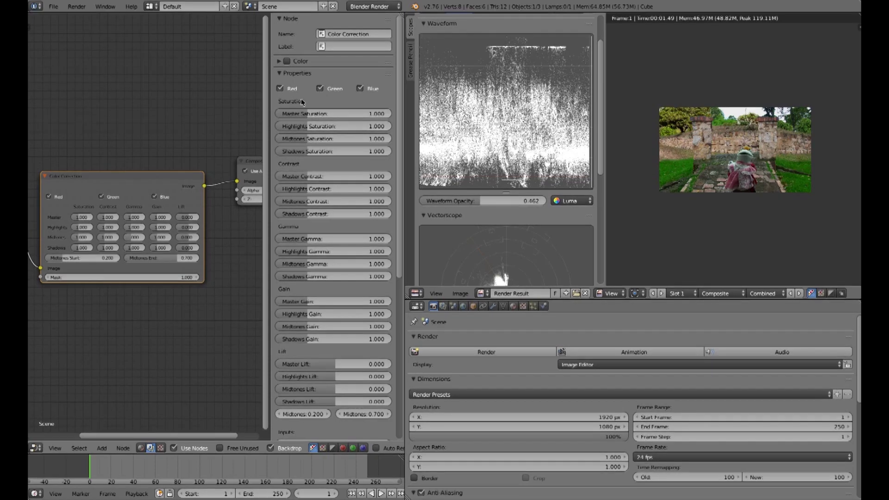
{"action": "left_click", "coordinate": [280, 89]}
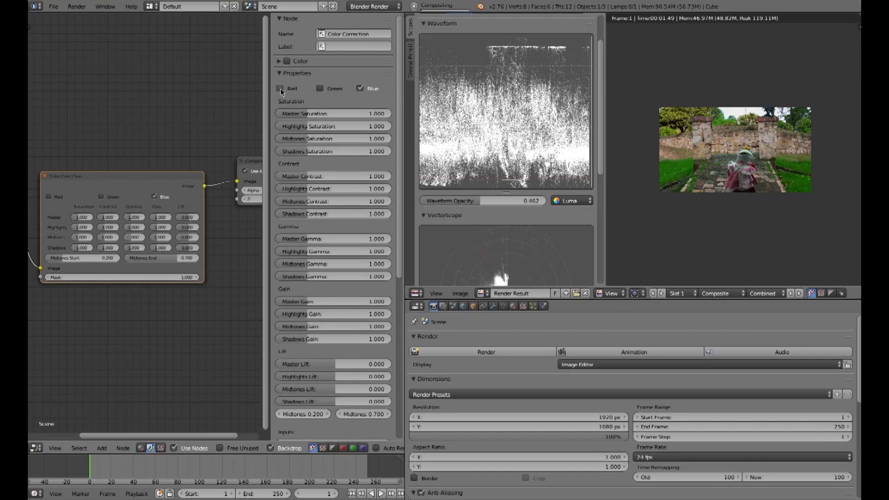
{"action": "left_click", "coordinate": [281, 91]}
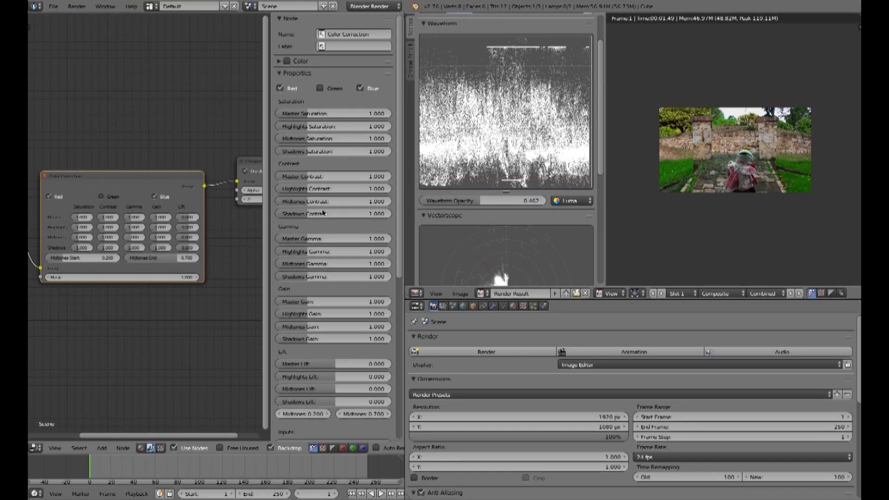
{"action": "scroll", "coordinate": [401, 105], "scroll_direction": "down", "scroll_amount": 1}
{"action": "scroll", "coordinate": [399, 107], "scroll_direction": "down", "scroll_amount": 1}
{"action": "scroll", "coordinate": [400, 109], "scroll_direction": "down", "scroll_amount": 1}
{"action": "scroll", "coordinate": [403, 120], "scroll_direction": "down", "scroll_amount": 1}
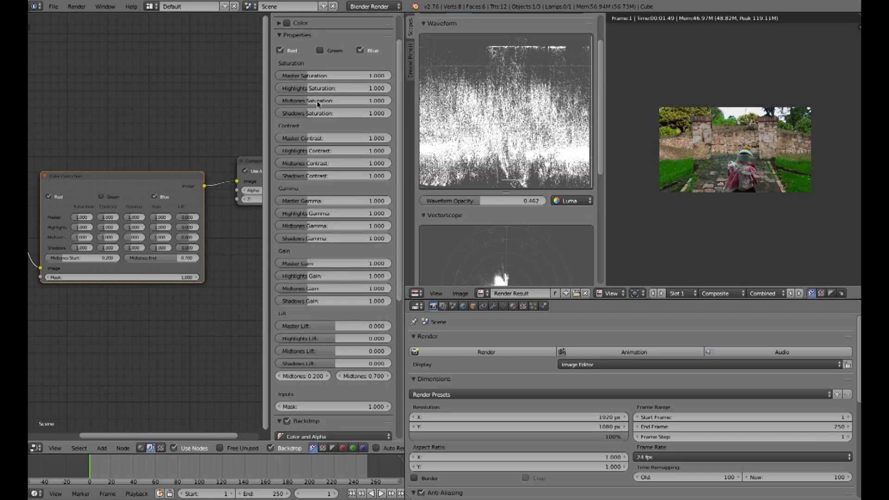
{"action": "scroll", "coordinate": [402, 185], "scroll_direction": "down", "scroll_amount": 1}
{"action": "scroll", "coordinate": [401, 185], "scroll_direction": "down", "scroll_amount": 7}
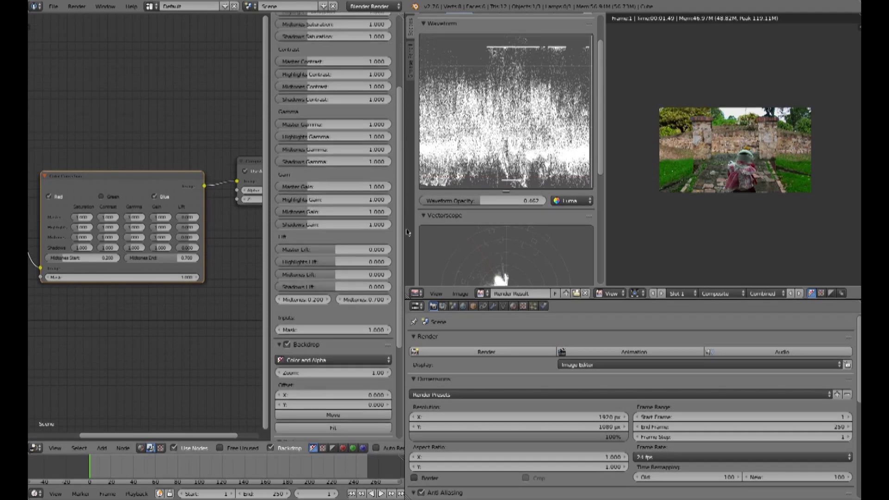
{"action": "scroll", "coordinate": [400, 182], "scroll_direction": "down", "scroll_amount": 1}
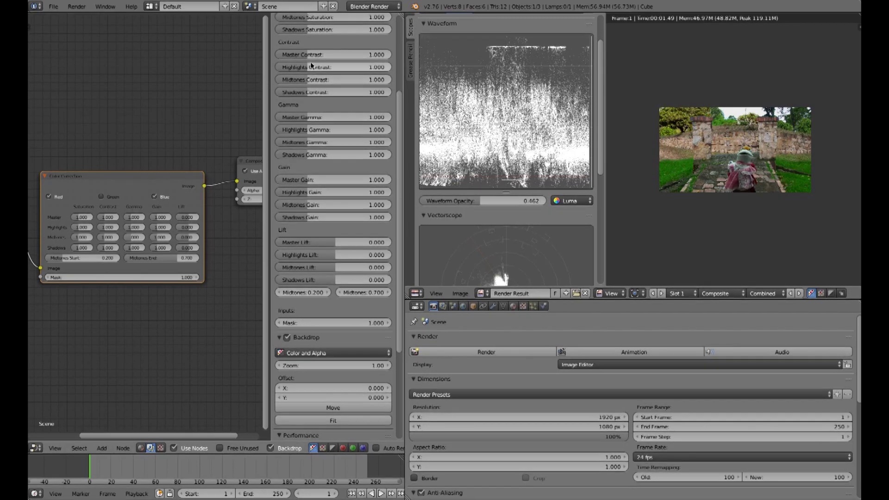
{"action": "left_click_drag", "start_coordinate": [311, 121], "coordinate": [324, 117]}
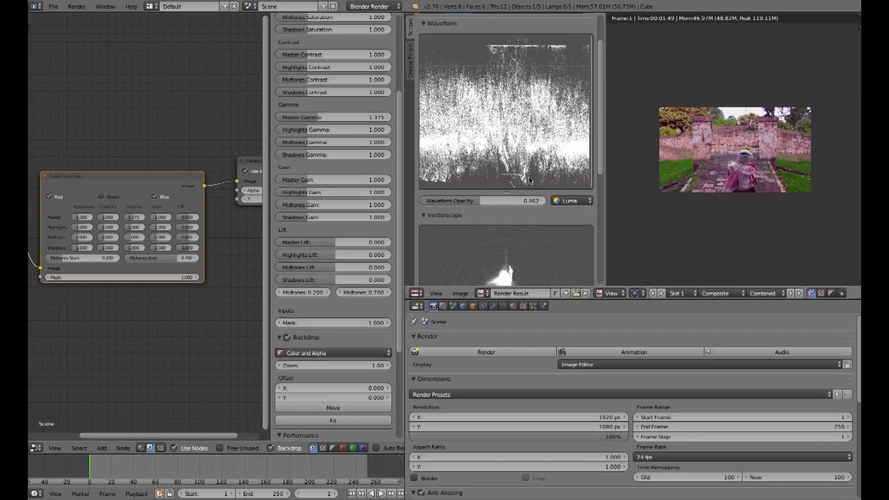
{"action": "left_click_drag", "start_coordinate": [340, 117], "coordinate": [334, 117]}
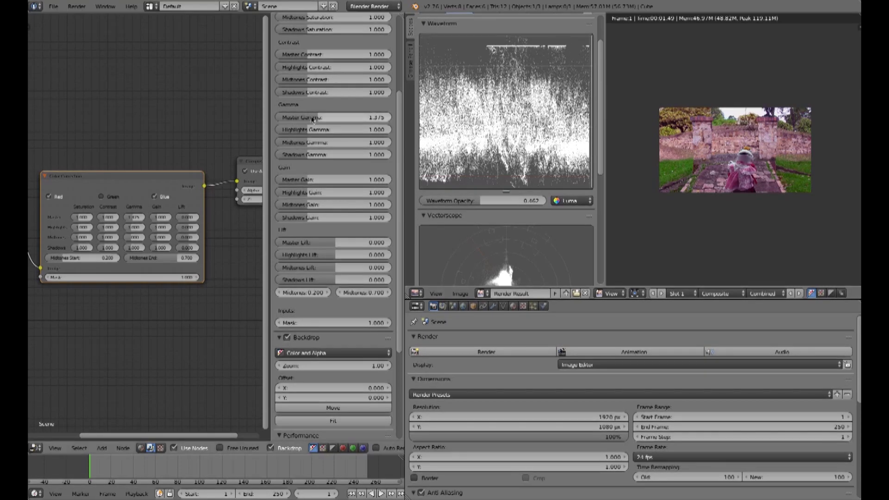
{"action": "left_click_drag", "start_coordinate": [334, 117], "coordinate": [314, 117]}
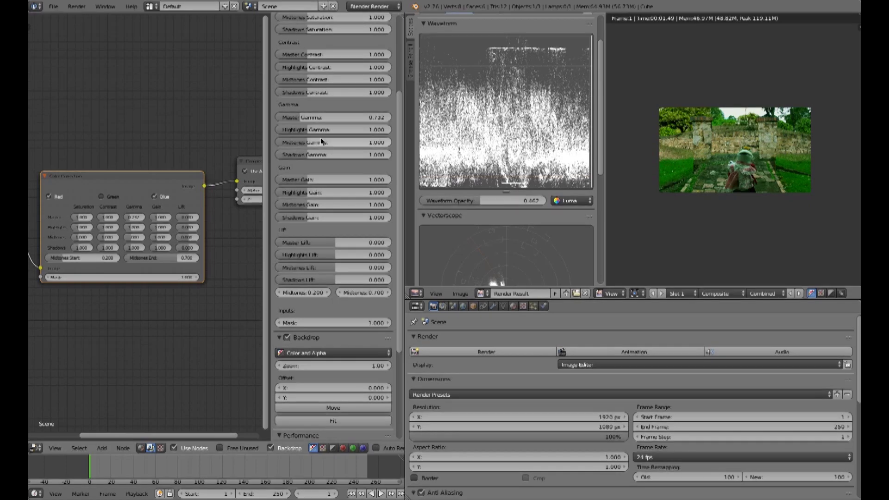
{"action": "left_click", "coordinate": [372, 115]}
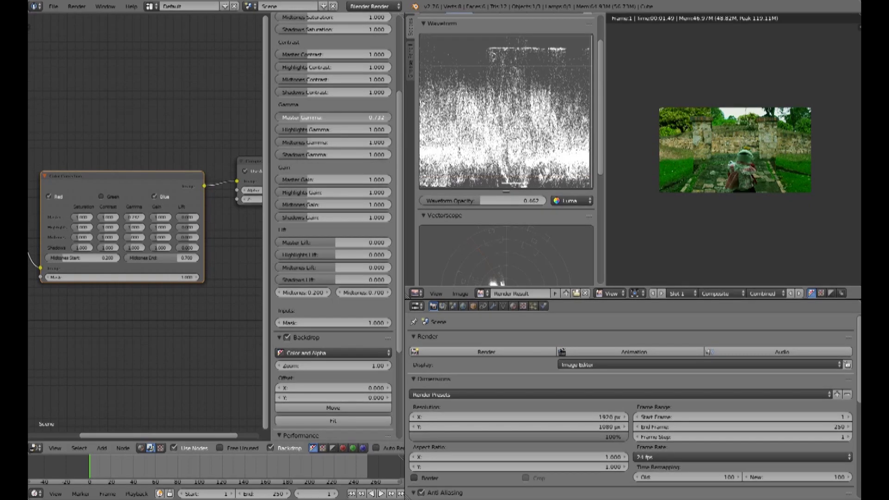
{"action": "type", "text": "1"}
{"action": "key", "text": "Return"}
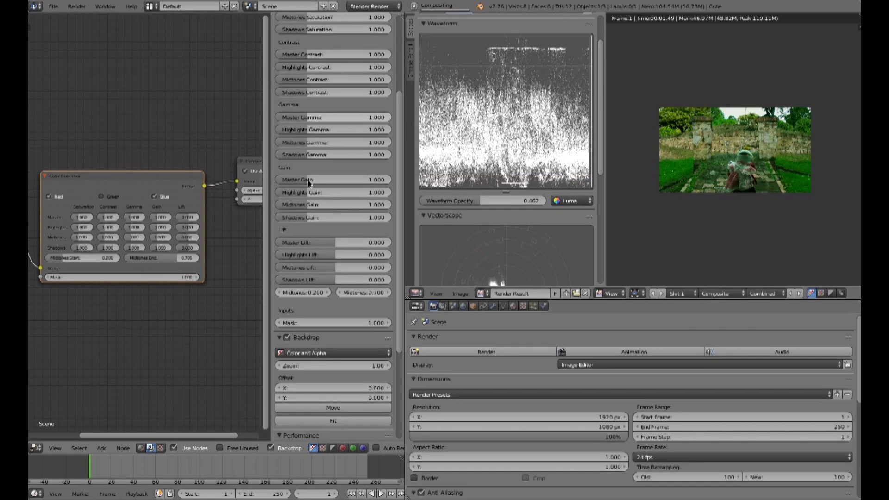
Set Master Gain to 1.2, then 1.400, and begin entering 0.0 for Master Lift.
{"action": "left_click", "coordinate": [333, 180]}
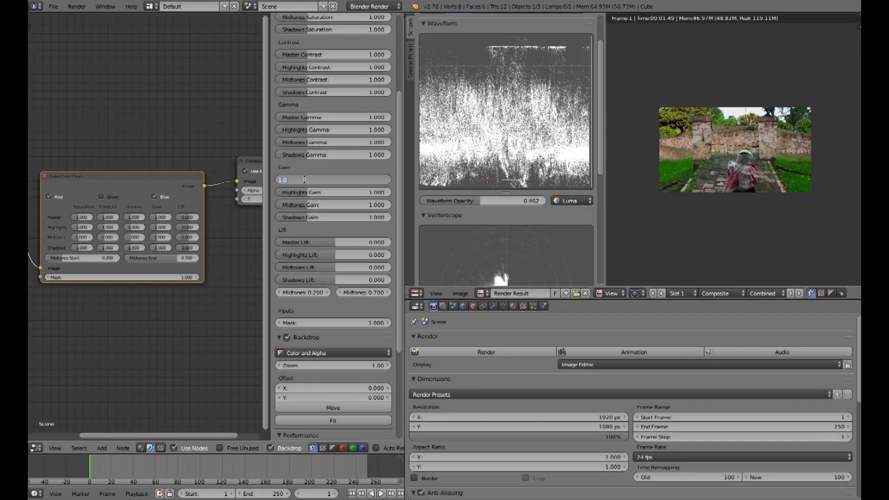
{"action": "left_click", "coordinate": [275, 179]}
{"action": "key", "text": "Delete"}
{"action": "key", "text": "Delete"}
{"action": "key", "text": "Delete"}
{"action": "key", "text": "Return"}
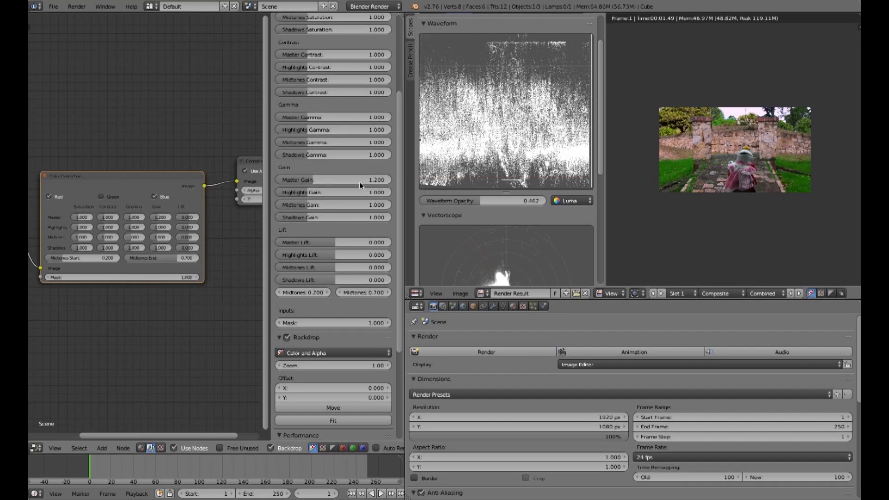
{"action": "double_click", "coordinate": [305, 180]}
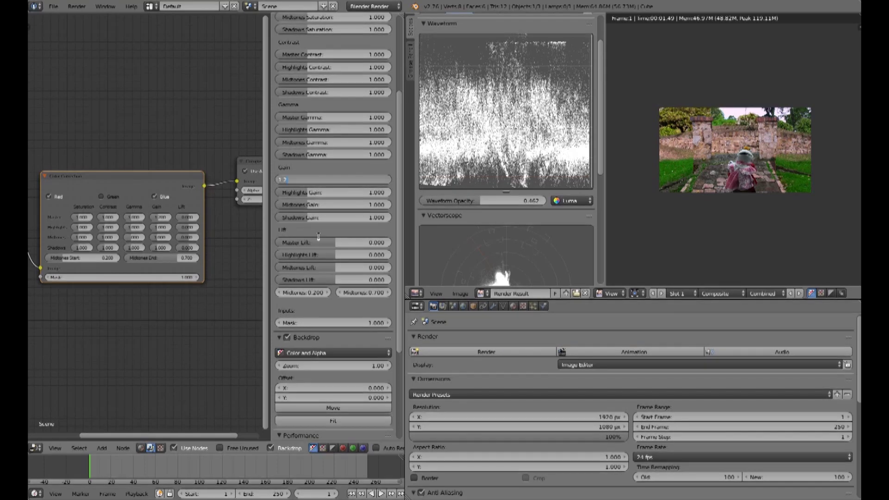
{"action": "type", "text": "1.4"}
{"action": "key", "text": "Return"}
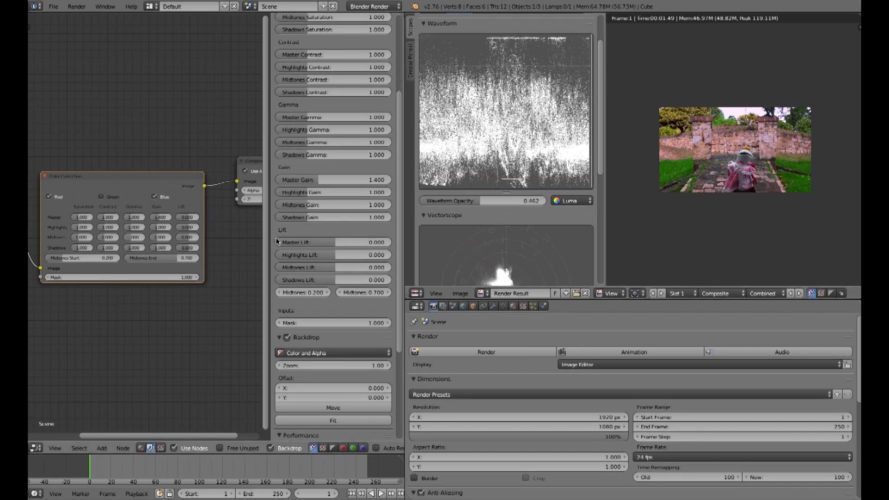
{"action": "left_click", "coordinate": [334, 241]}
{"action": "type", "text": "0.0"}
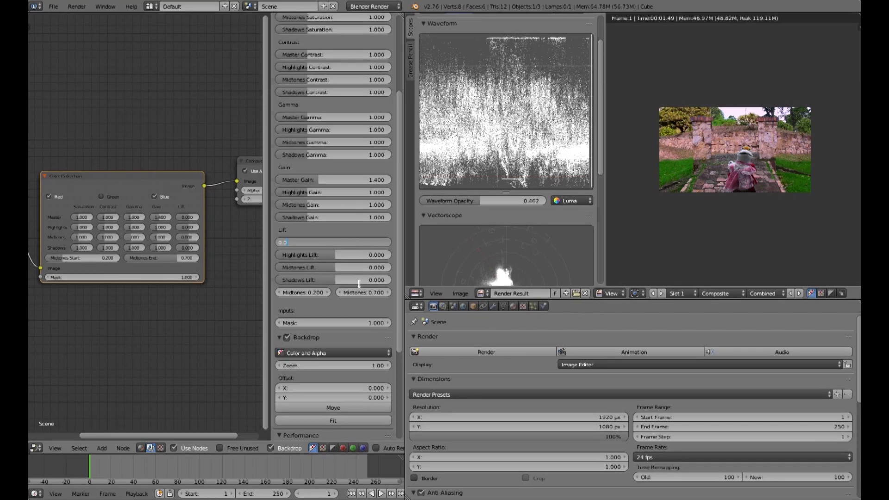
{"action": "key", "text": "Return"}
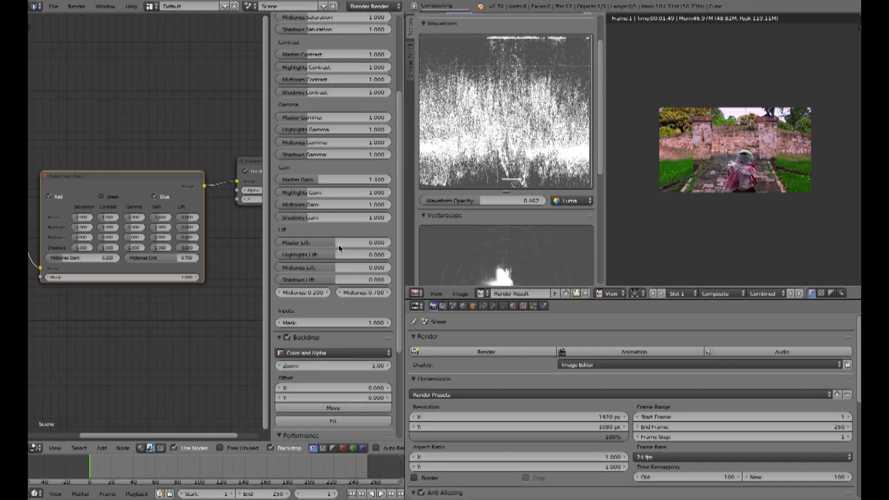
{"action": "left_click_drag", "start_coordinate": [340, 243], "coordinate": [343, 242]}
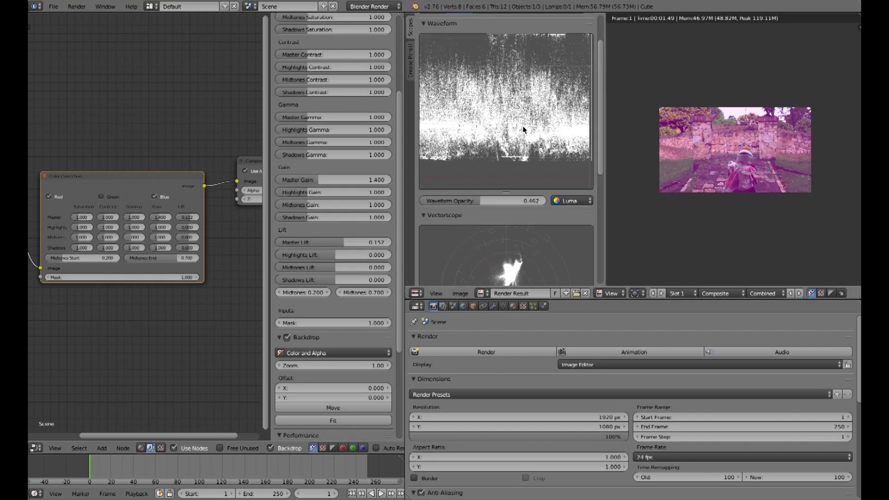
{"action": "left_click_drag", "start_coordinate": [345, 244], "coordinate": [331, 242]}
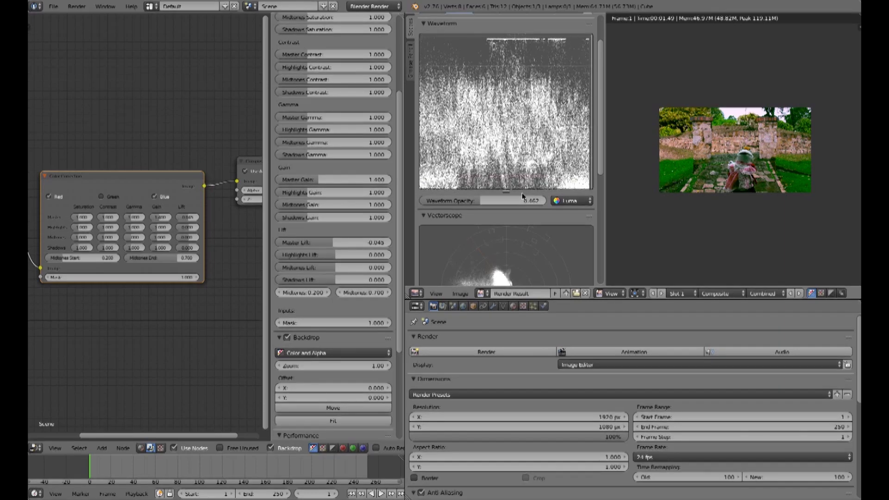
{"action": "left_click_drag", "start_coordinate": [334, 242], "coordinate": [336, 247]}
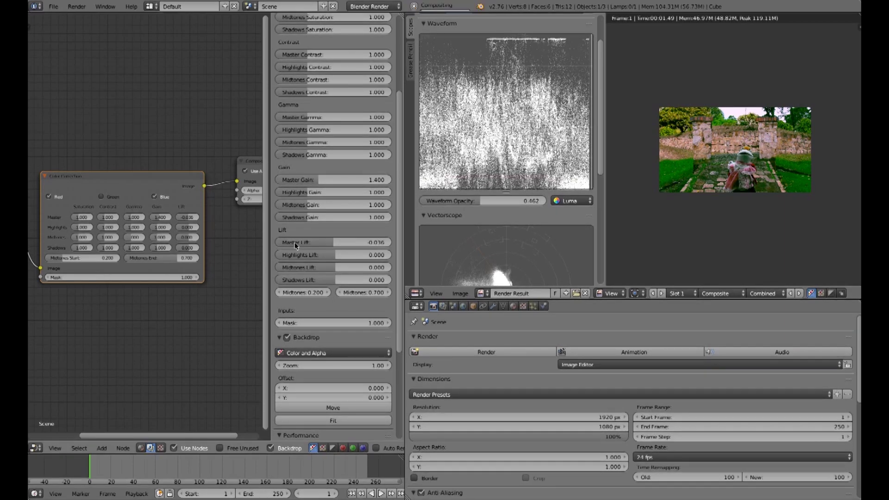
{"action": "key", "text": "ctrl+z"}
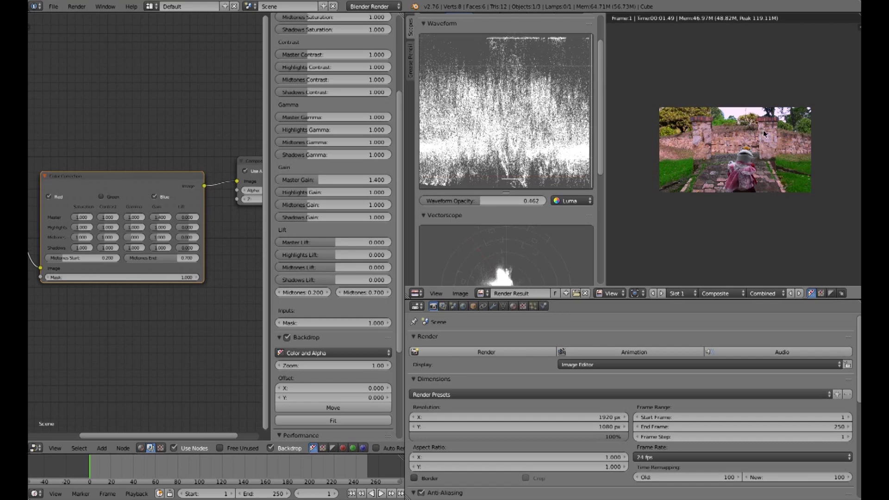
{"action": "scroll", "coordinate": [737, 174], "scroll_direction": "up", "scroll_amount": 1}
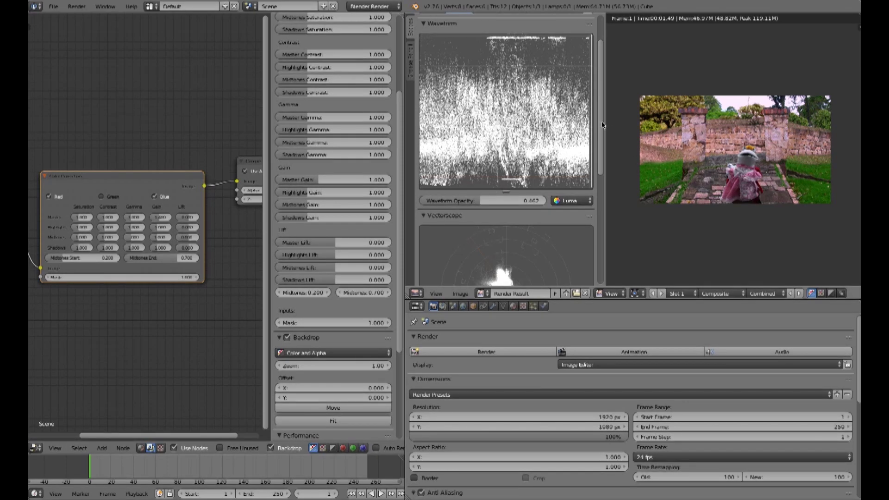
{"action": "scroll", "coordinate": [602, 148], "scroll_direction": "down", "scroll_amount": 3}
{"action": "scroll", "coordinate": [556, 175], "scroll_direction": "down", "scroll_amount": 2}
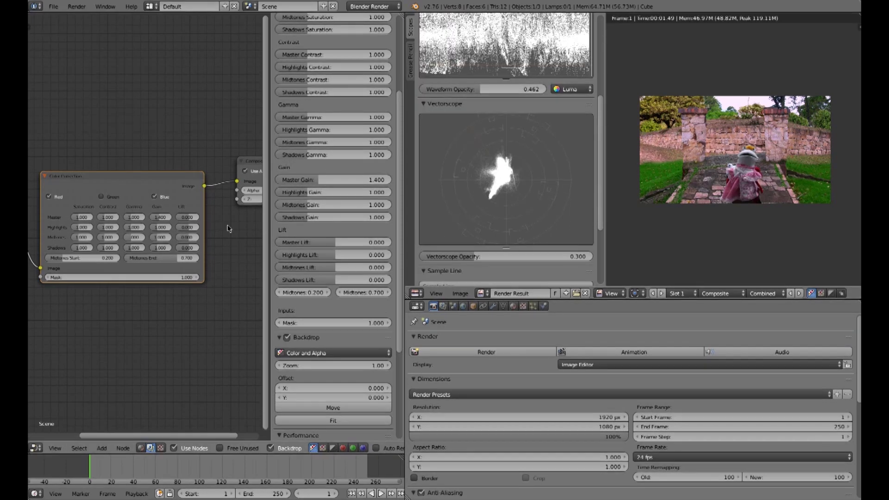
{"action": "scroll", "coordinate": [366, 65], "scroll_direction": "up", "scroll_amount": 5}
{"action": "scroll", "coordinate": [387, 73], "scroll_direction": "up", "scroll_amount": 1}
{"action": "left_click", "coordinate": [296, 85]}
{"action": "type", "text": "1.0"}
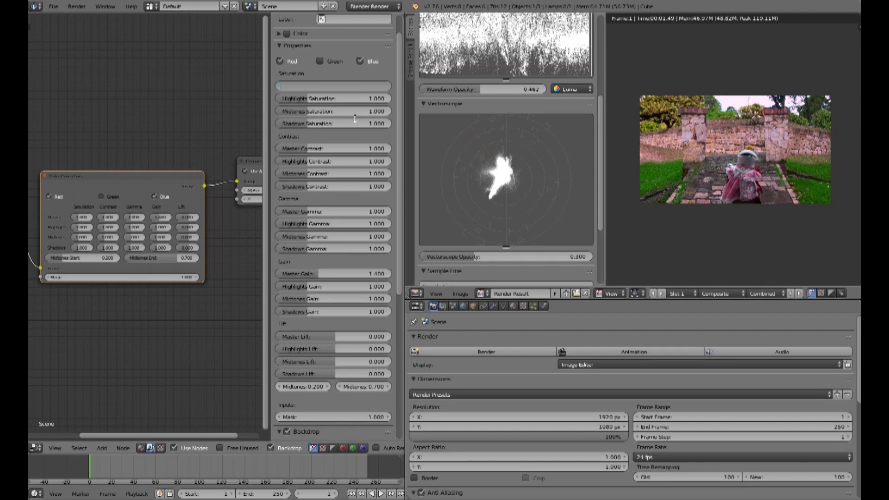
{"action": "type", "text": "0.8"}
{"action": "key", "text": "Return"}
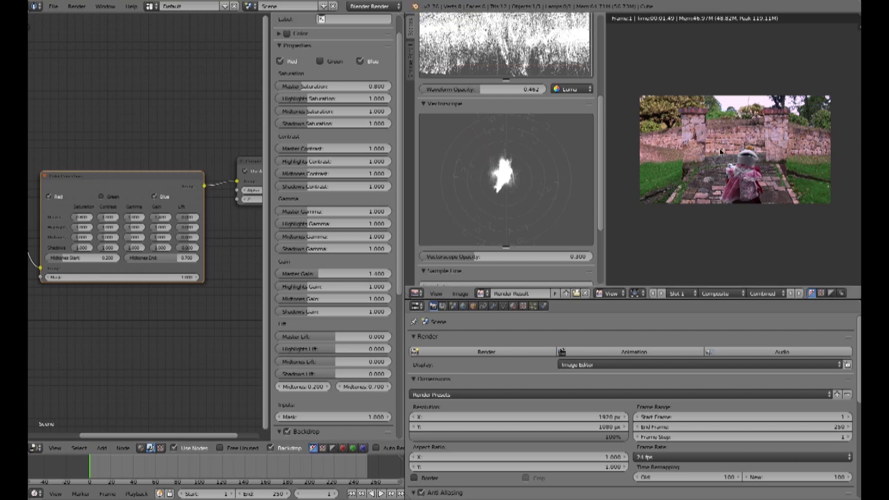
{"action": "left_click_drag", "start_coordinate": [336, 86], "coordinate": [341, 87]}
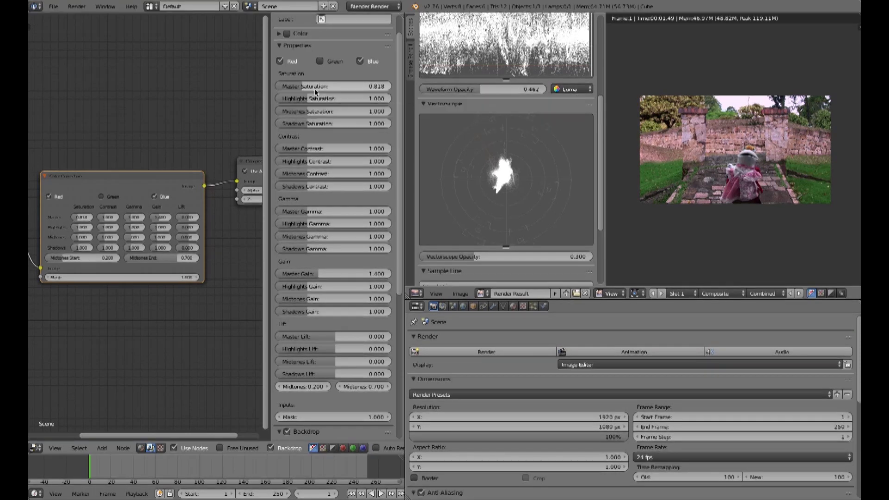
{"action": "left_click_drag", "start_coordinate": [303, 87], "coordinate": [302, 88]}
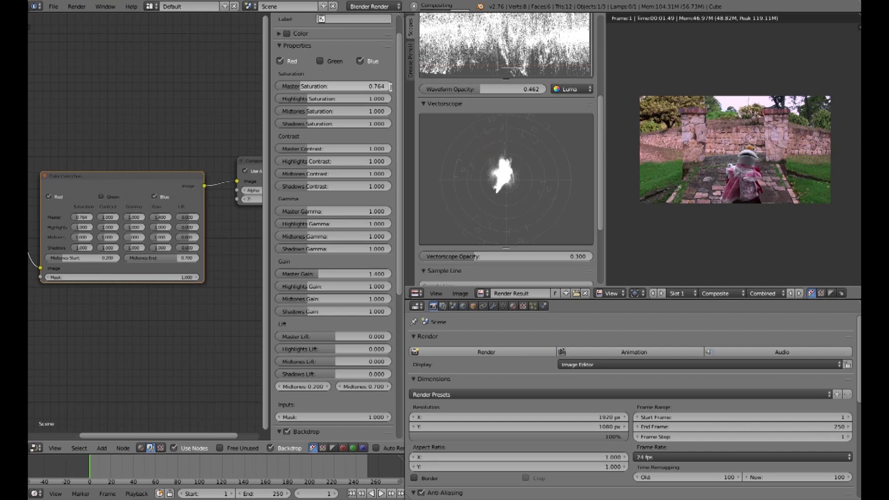
{"action": "left_click", "coordinate": [372, 86]}
{"action": "type", "text": "1"}
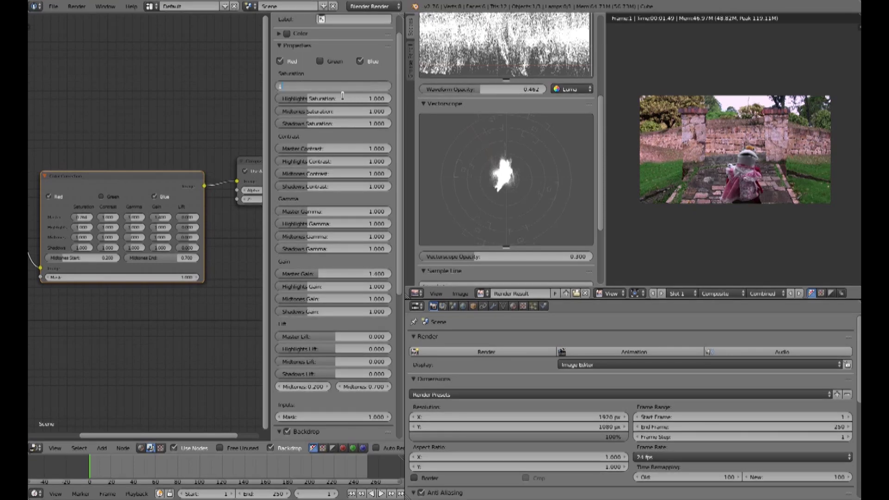
{"action": "key", "text": "Return"}
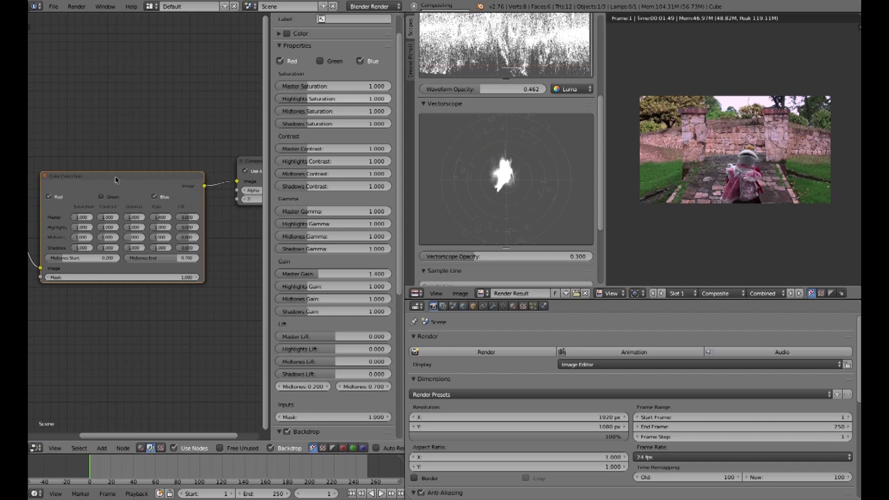
{"action": "key", "text": "x"}
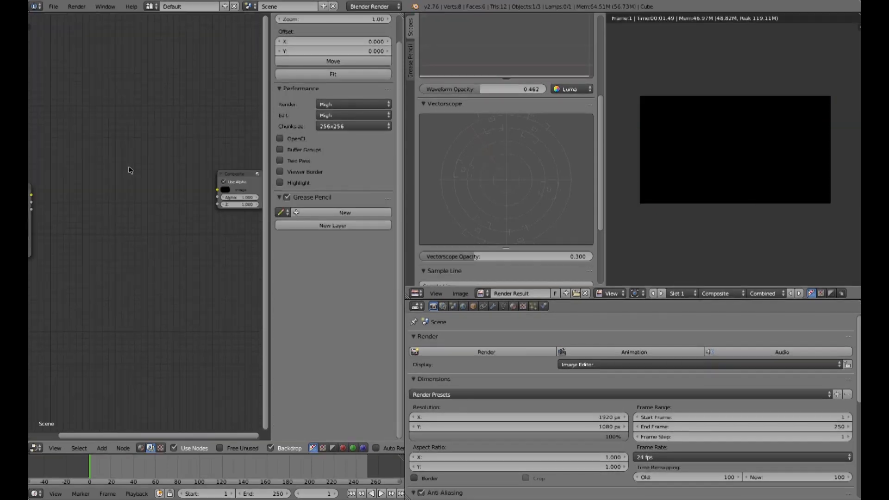
Pan to the Image node and add a new, unlinked Color Balance node.
{"action": "scroll", "coordinate": [130, 170], "scroll_direction": "down", "scroll_amount": 2}
{"action": "mouse_move", "coordinate": [130, 171]}
{"action": "middle_mouse_down"}
{"action": "mouse_move", "coordinate": [175, 131]}
{"action": "mouse_move", "coordinate": [151, 134]}
{"action": "middle_mouse_up"}
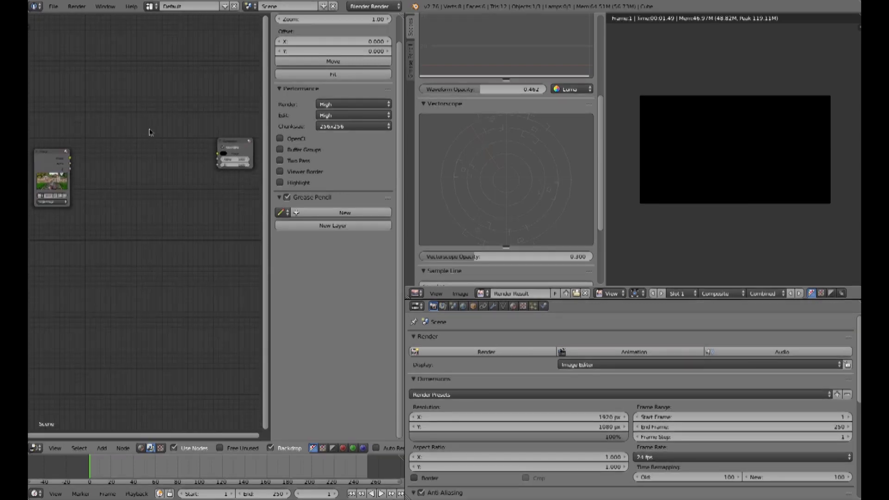
{"action": "left_click", "coordinate": [102, 449]}
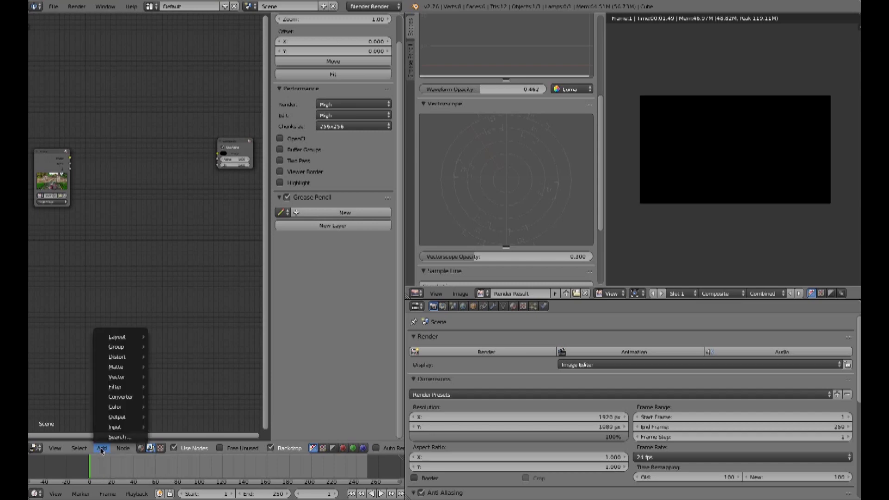
{"action": "mouse_move", "coordinate": [117, 407]}
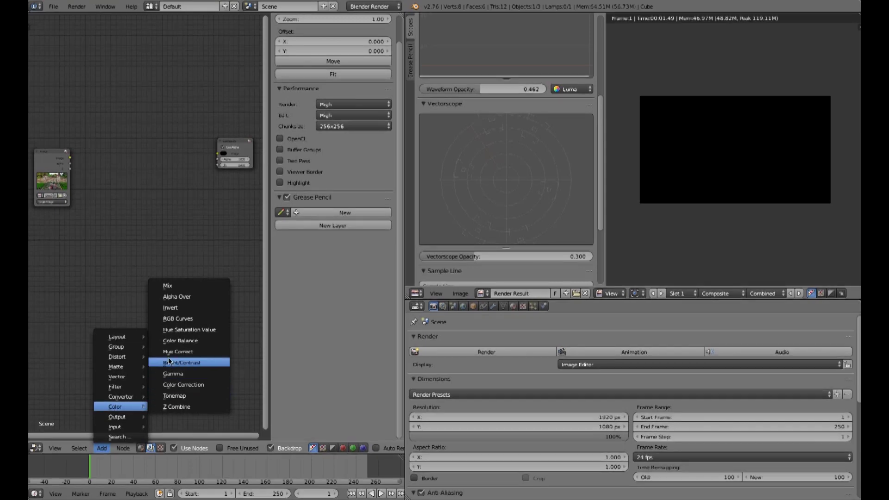
{"action": "left_click", "coordinate": [172, 341]}
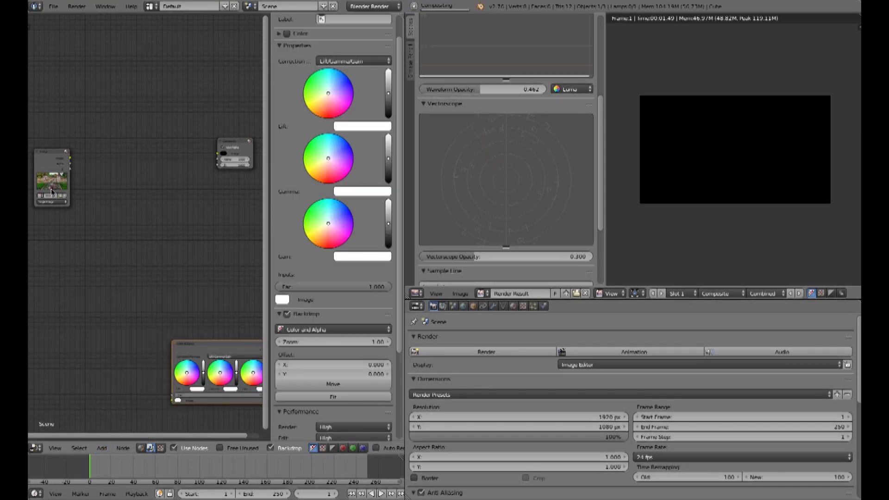
Place the Color Balance node, link Image → Color Balance → Composite, then select it.
{"action": "left_click", "coordinate": [93, 133]}
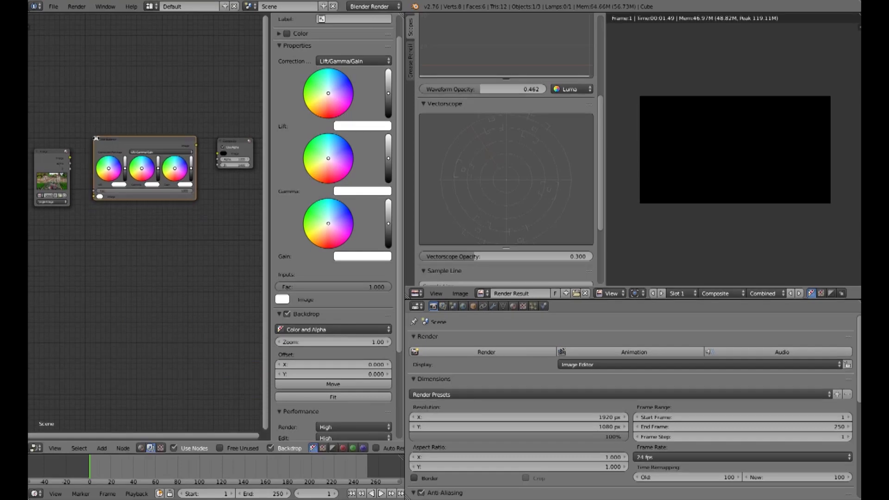
{"action": "scroll", "coordinate": [85, 158], "scroll_direction": "up", "scroll_amount": 1}
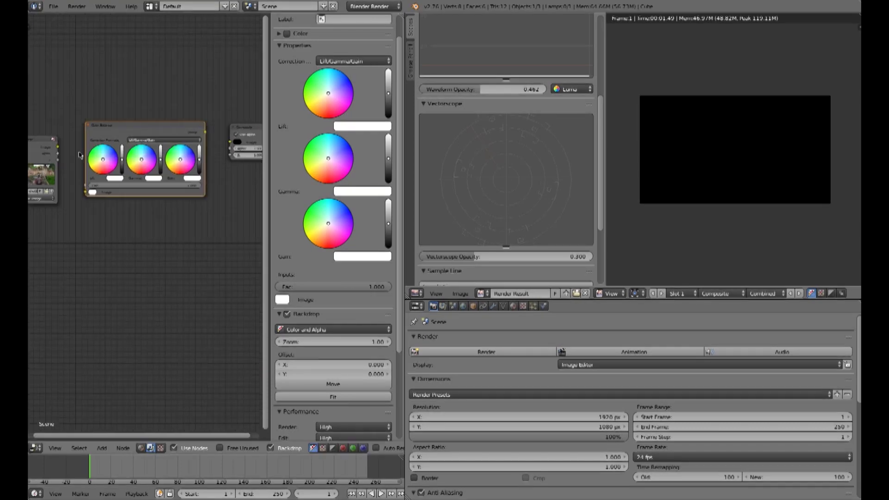
{"action": "left_click_drag", "start_coordinate": [57, 147], "coordinate": [85, 191]}
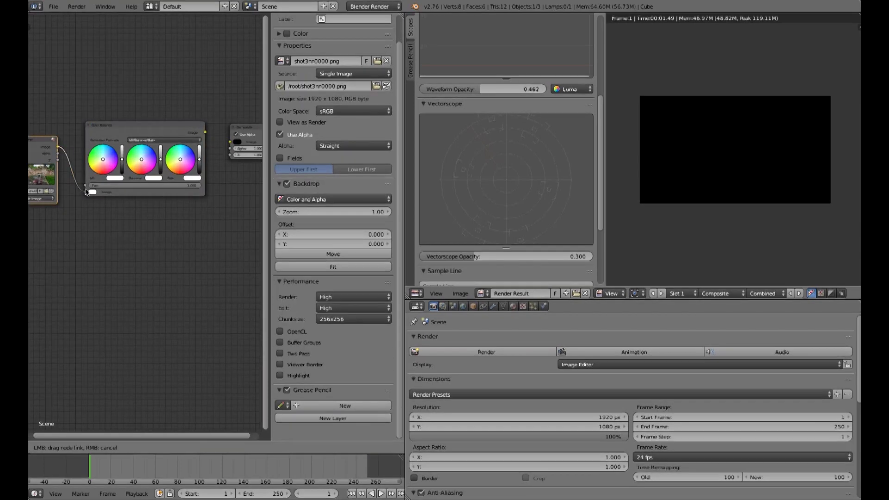
{"action": "left_click_drag", "start_coordinate": [205, 133], "coordinate": [230, 141]}
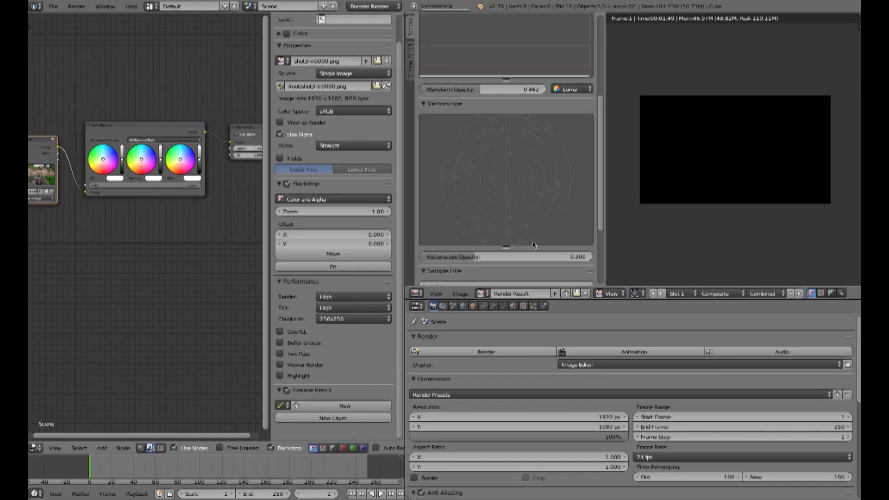
{"action": "left_click", "coordinate": [474, 353]}
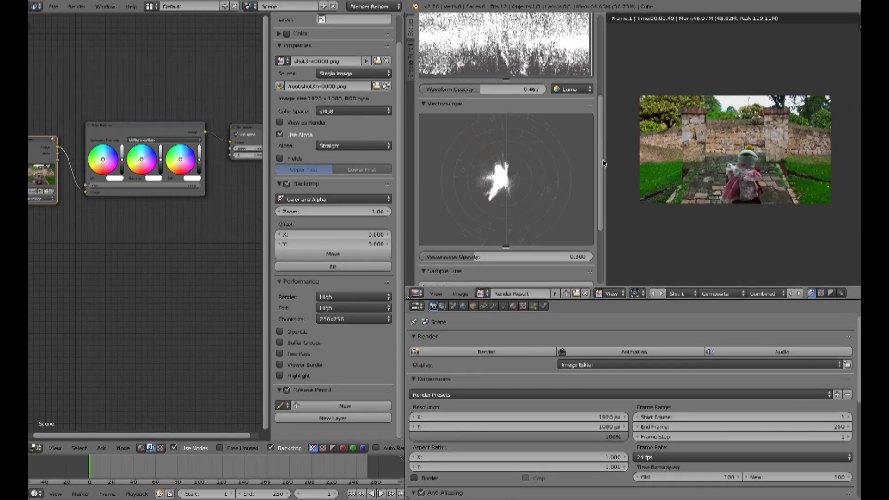
{"action": "scroll", "coordinate": [592, 115], "scroll_direction": "up", "scroll_amount": 5}
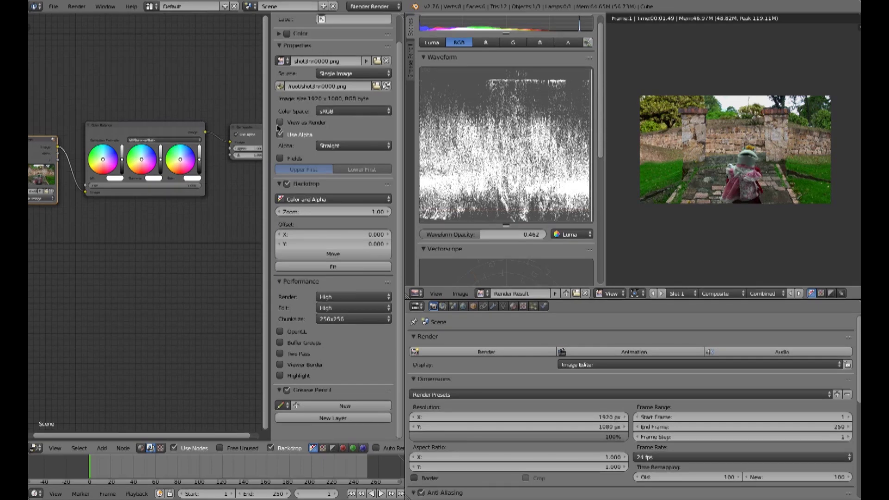
{"action": "left_click", "coordinate": [147, 128]}
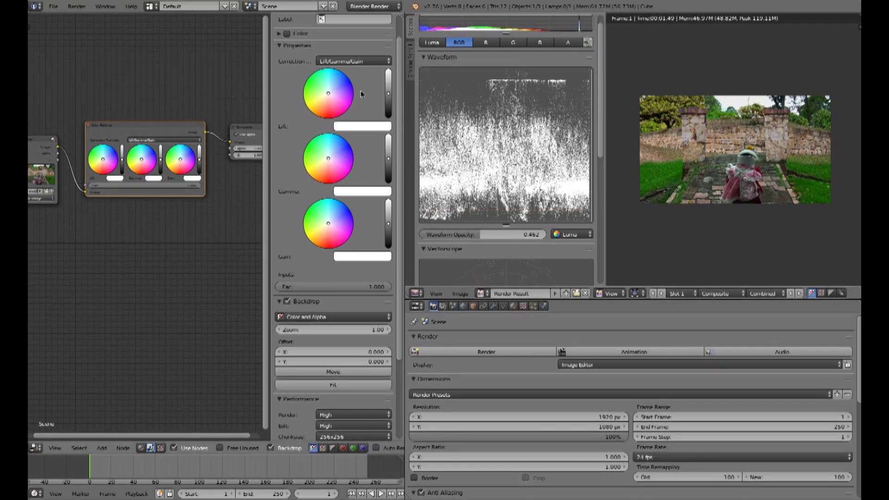
Raise the Color Balance Lift brightness, then pull it back down.
{"action": "left_click_drag", "start_coordinate": [387, 90], "coordinate": [388, 87]}
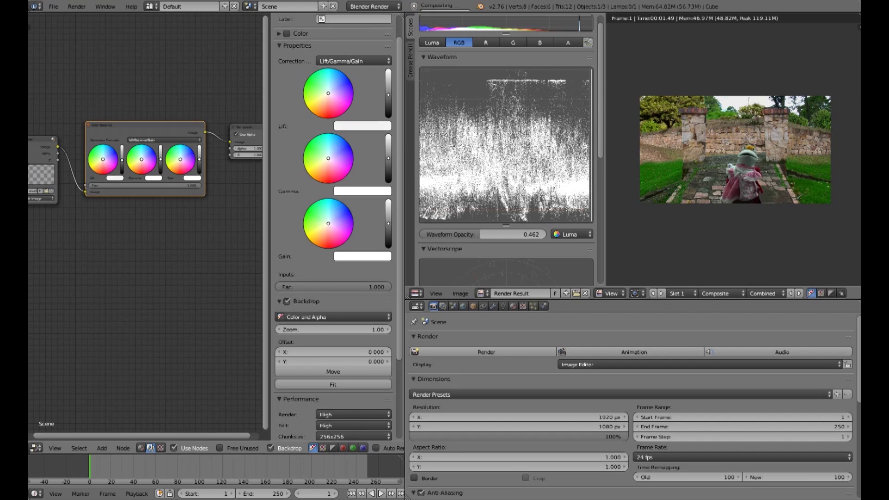
{"action": "left_click_drag", "start_coordinate": [388, 87], "coordinate": [387, 79]}
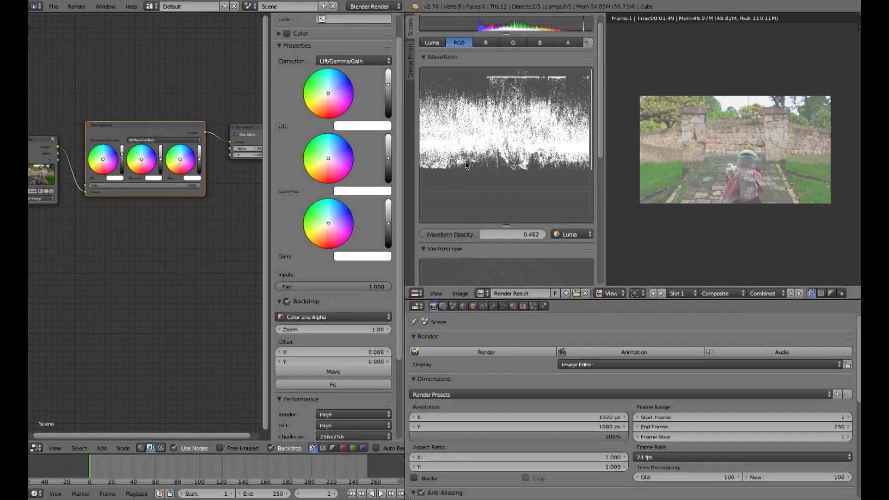
{"action": "left_click_drag", "start_coordinate": [388, 85], "coordinate": [388, 92]}
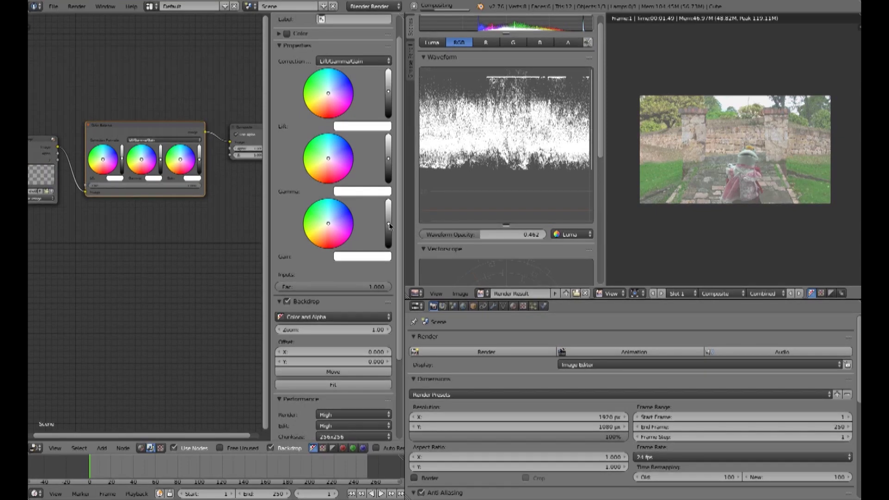
Raise the Gain brightness, nudge Gamma, and show the Lift colour values (R, G, B 1.080).
{"action": "left_click_drag", "start_coordinate": [389, 223], "coordinate": [389, 226]}
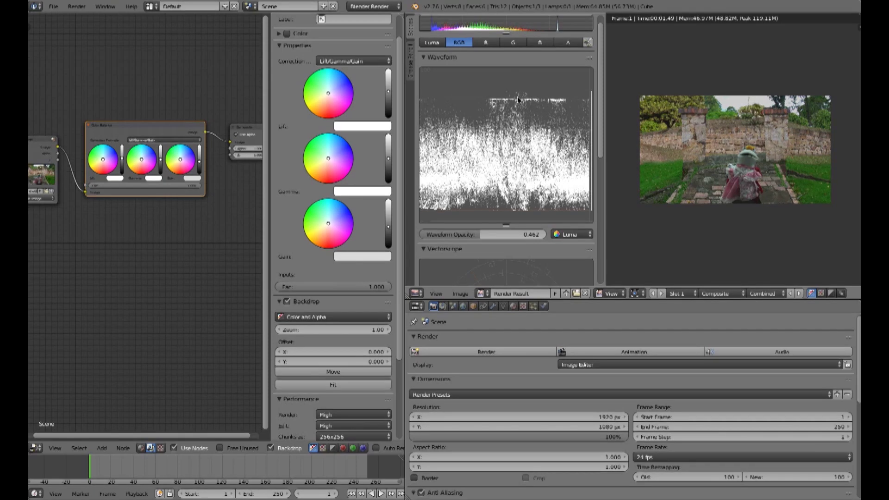
{"action": "left_click", "coordinate": [387, 225]}
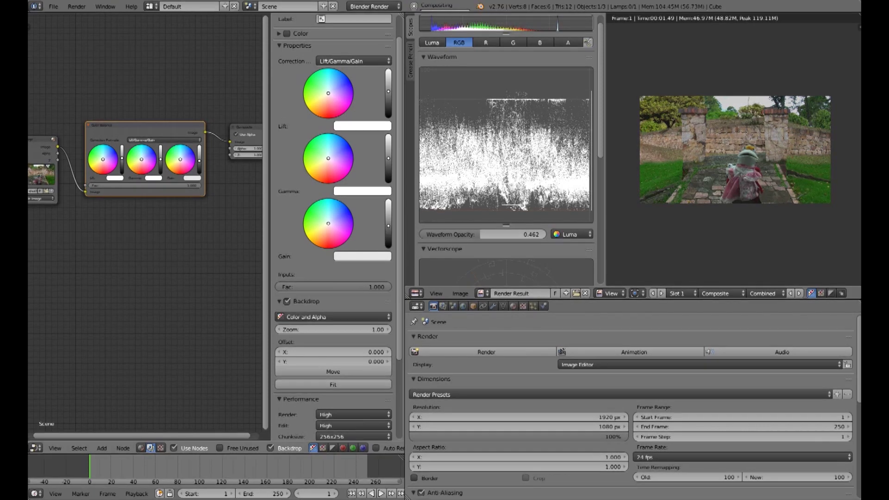
{"action": "left_click_drag", "start_coordinate": [388, 226], "coordinate": [388, 220]}
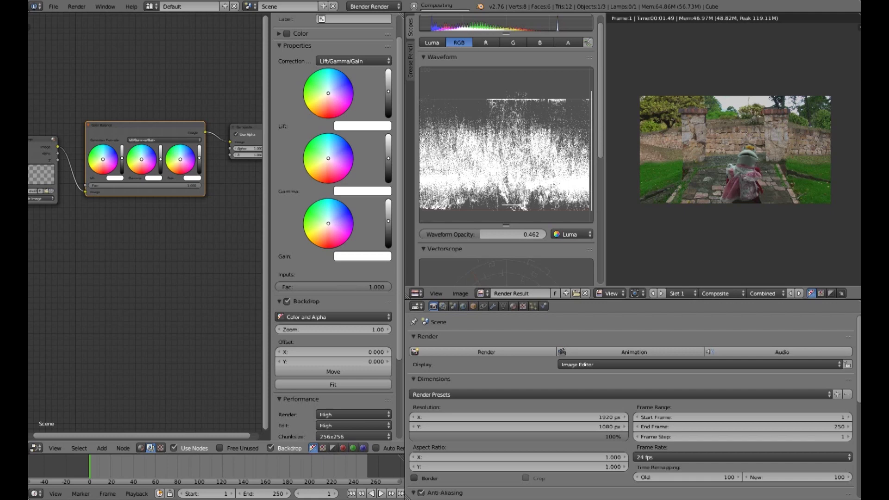
{"action": "left_click_drag", "start_coordinate": [388, 220], "coordinate": [387, 216]}
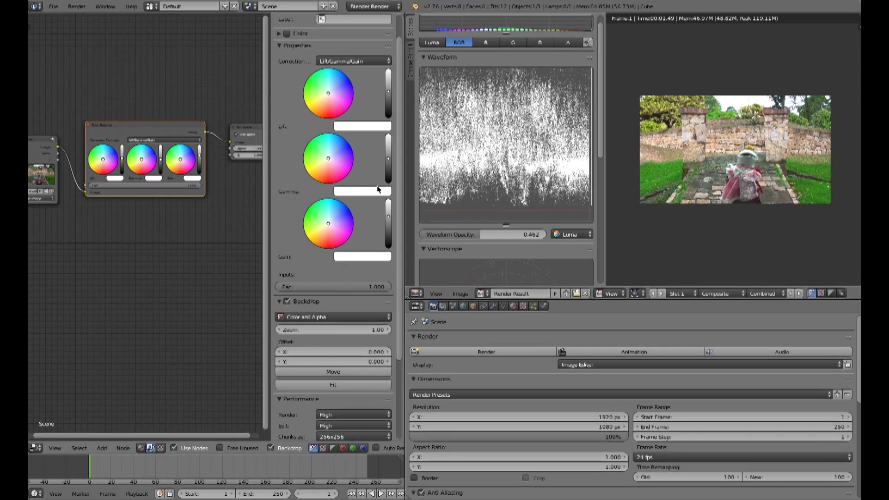
{"action": "left_click", "coordinate": [393, 160]}
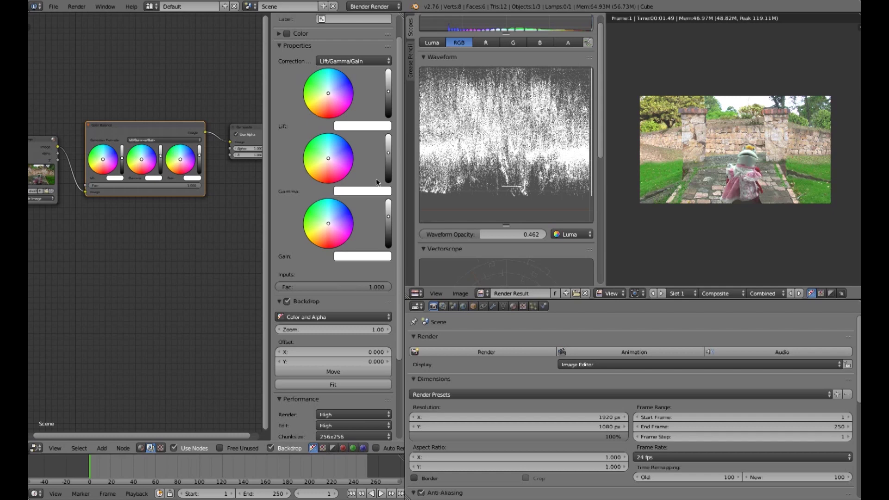
{"action": "left_click", "coordinate": [362, 126]}
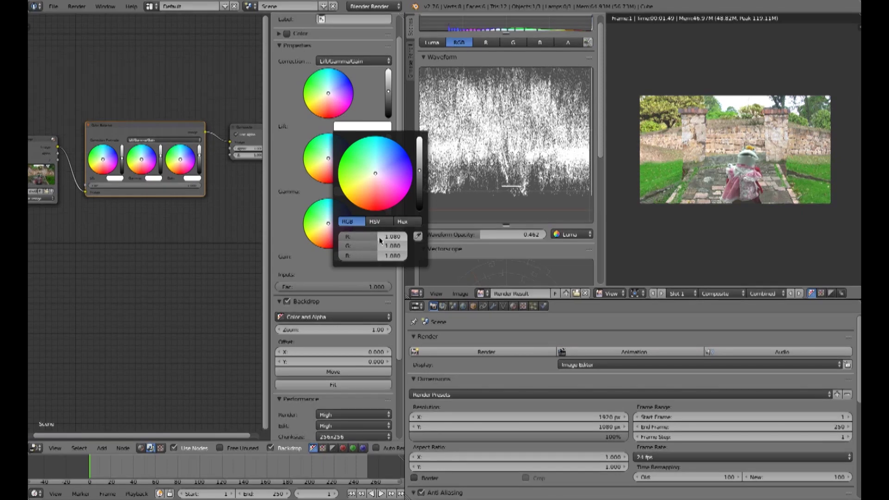
Set the Lift colour brightness to 1.053 and bring its green value to 1.000.
{"action": "left_click", "coordinate": [420, 172]}
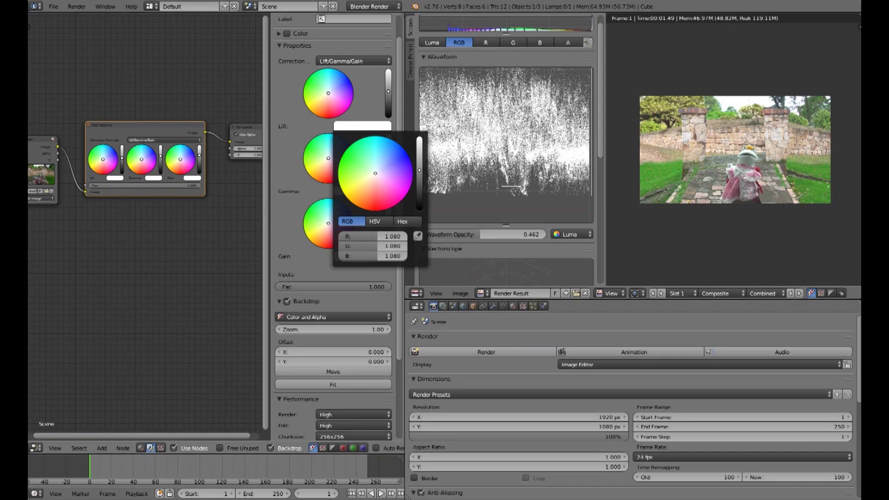
{"action": "scroll", "coordinate": [373, 235], "scroll_direction": "down", "scroll_amount": 1}
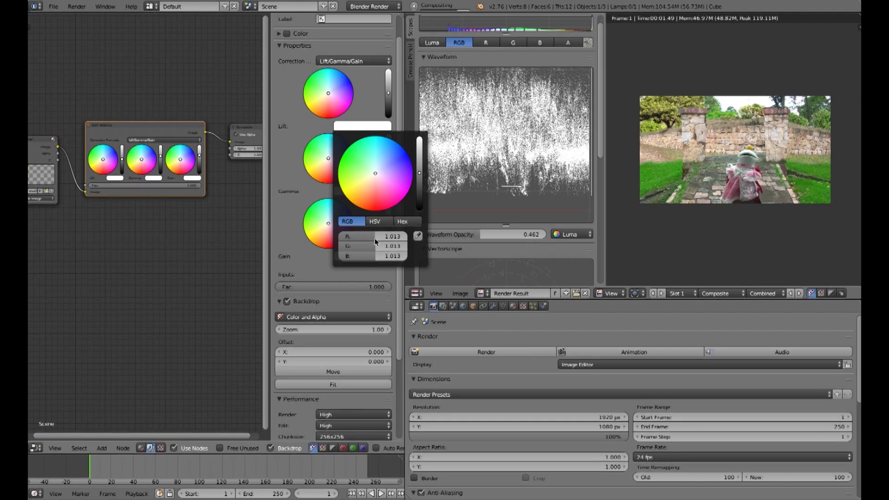
{"action": "left_click", "coordinate": [373, 125]}
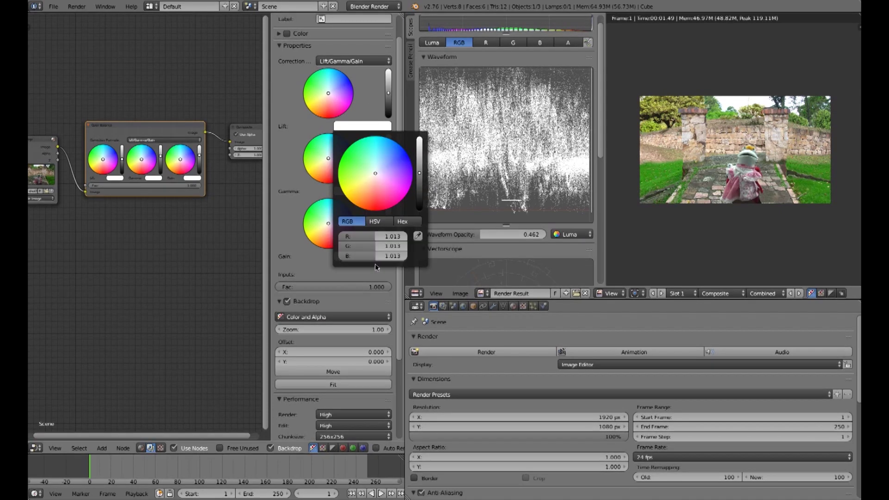
{"action": "left_click_drag", "start_coordinate": [374, 237], "coordinate": [376, 236]}
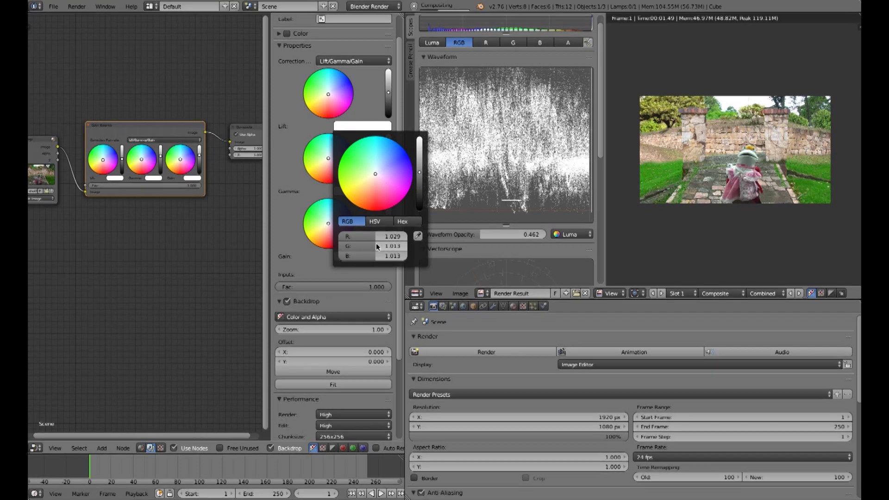
{"action": "left_click_drag", "start_coordinate": [347, 244], "coordinate": [345, 244]}
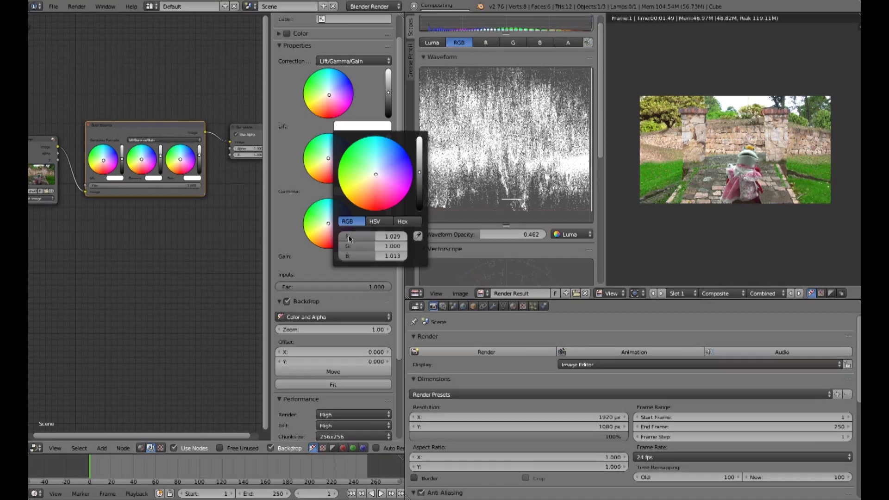
Enter 1 as the Lift red and blue values.
{"action": "left_click", "coordinate": [349, 236]}
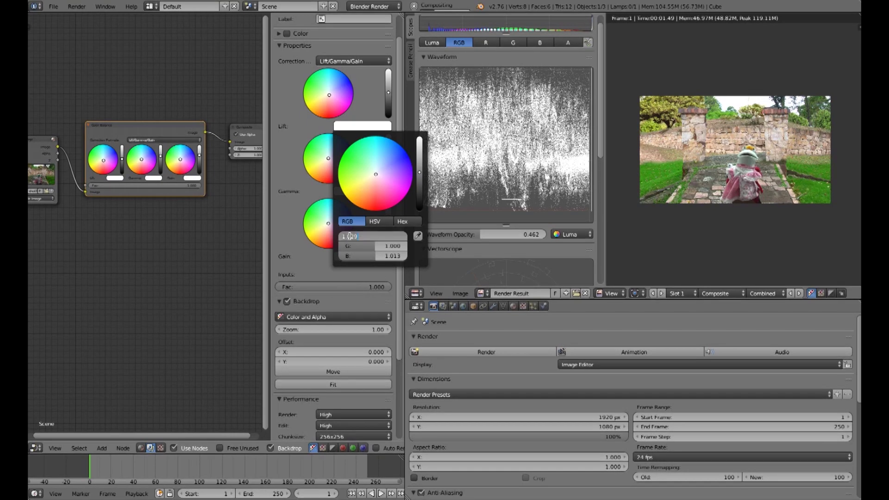
{"action": "type", "text": "1"}
{"action": "key", "text": "Return"}
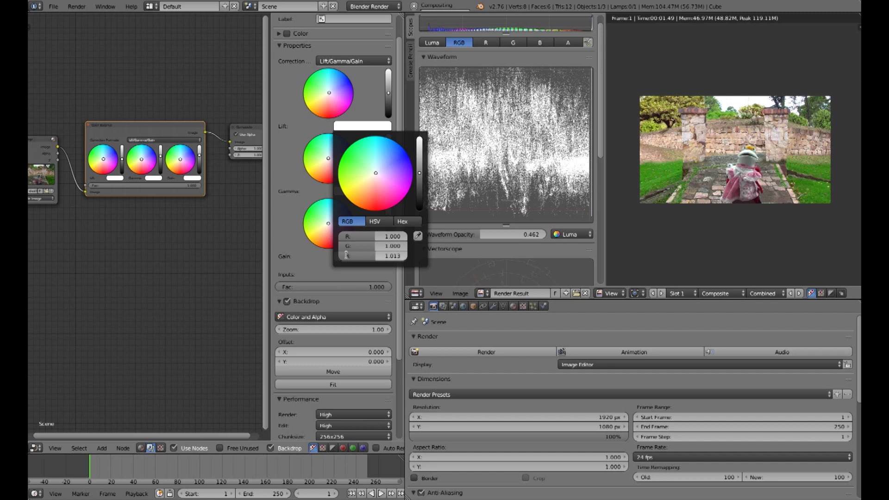
{"action": "left_click", "coordinate": [346, 255]}
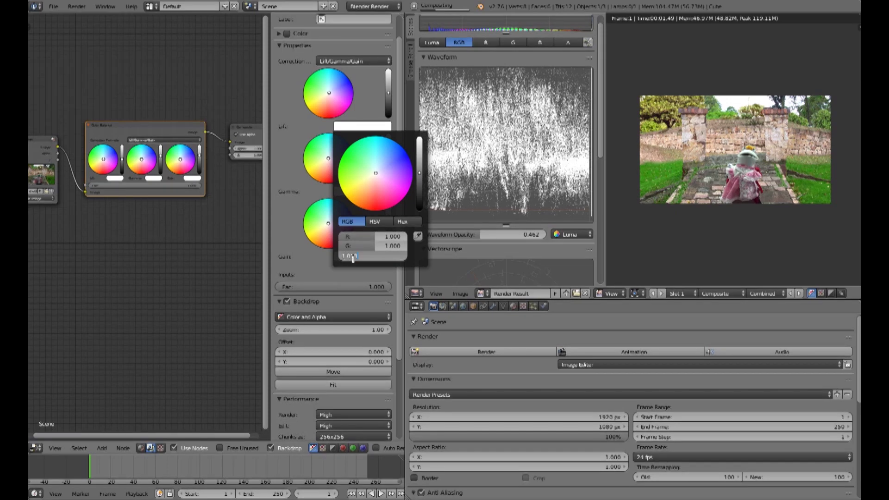
{"action": "type", "text": "1"}
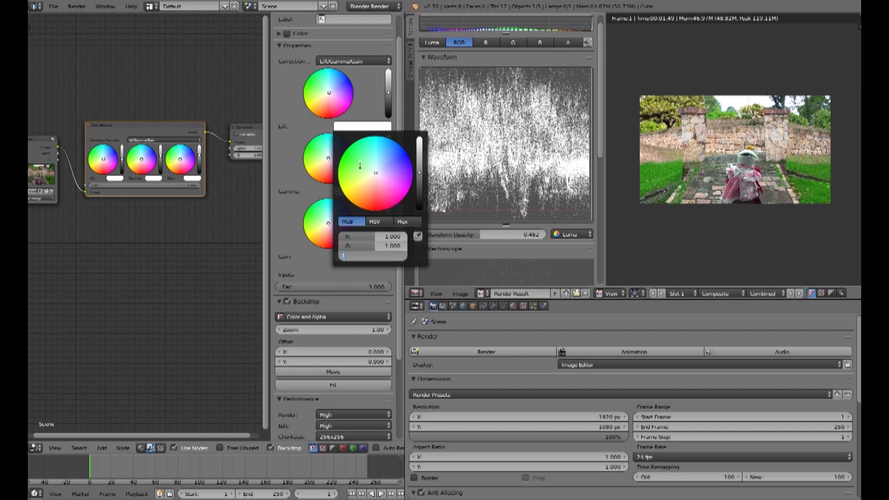
{"action": "key", "text": "Return"}
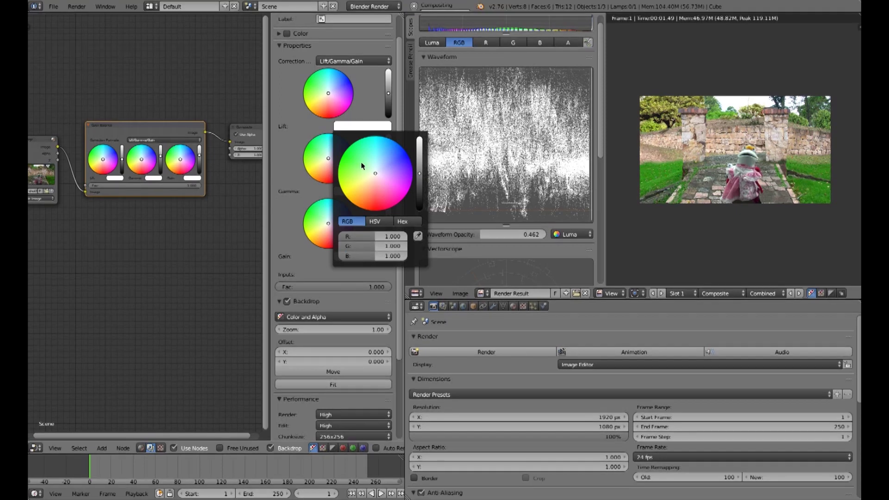
Tint Lift light green, Gamma light blue and Gain warm, checking the Vectorscope.
{"action": "left_click", "coordinate": [360, 162]}
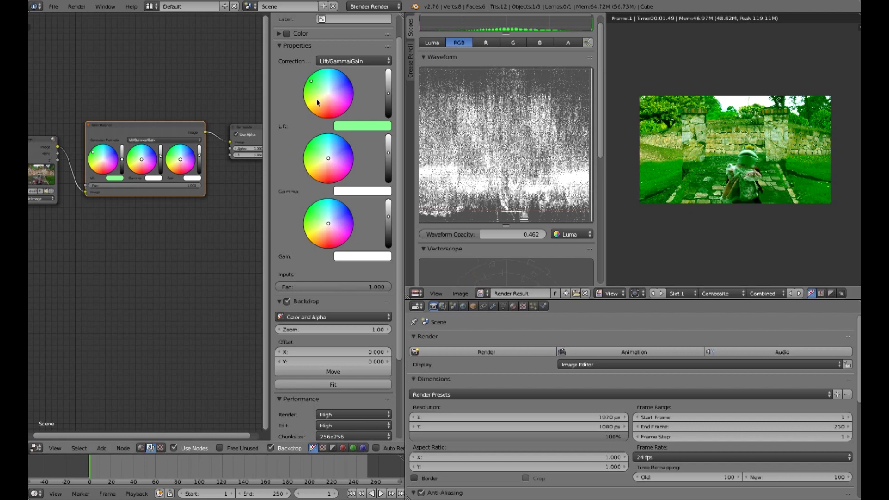
{"action": "left_click_drag", "start_coordinate": [320, 94], "coordinate": [318, 86]}
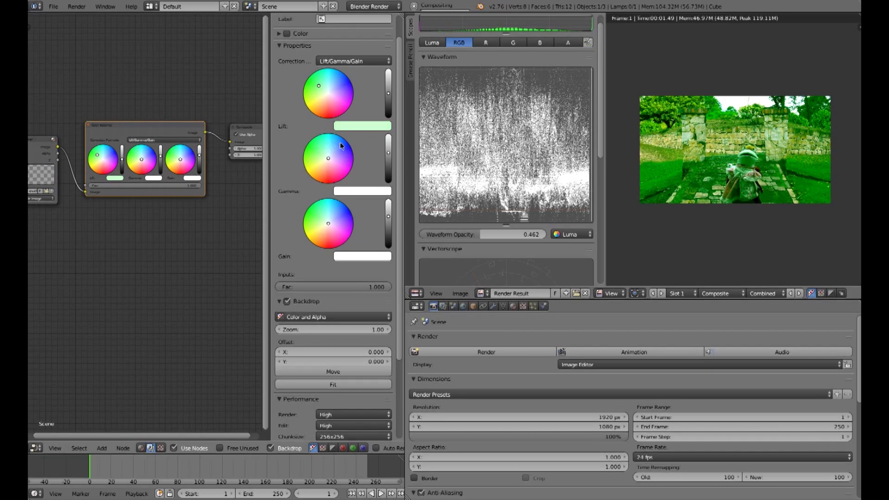
{"action": "left_click", "coordinate": [347, 146]}
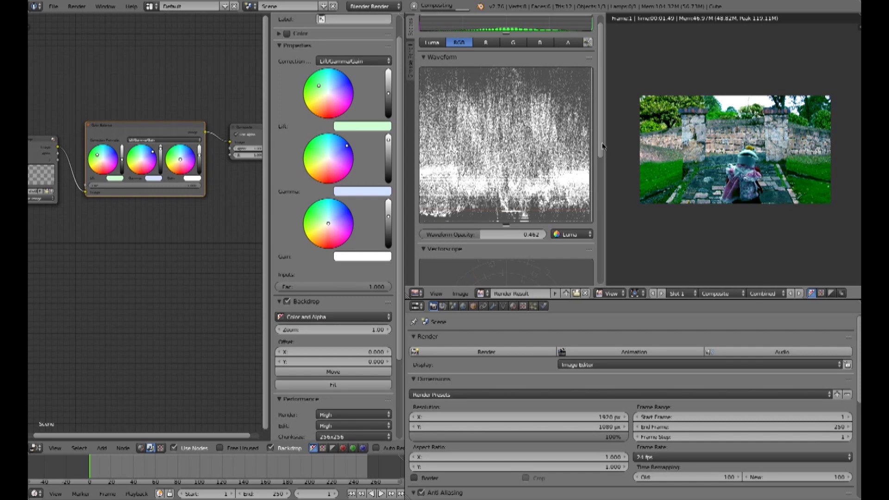
{"action": "left_click_drag", "start_coordinate": [601, 156], "coordinate": [603, 187]}
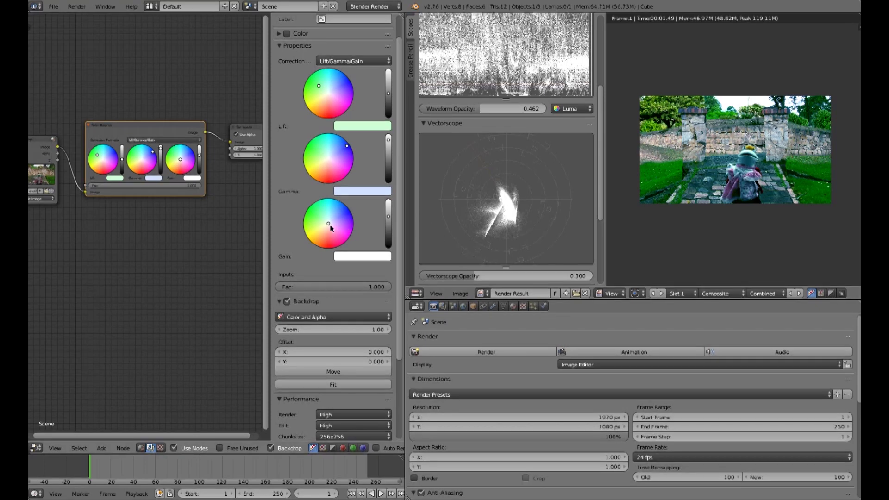
{"action": "left_click", "coordinate": [339, 233]}
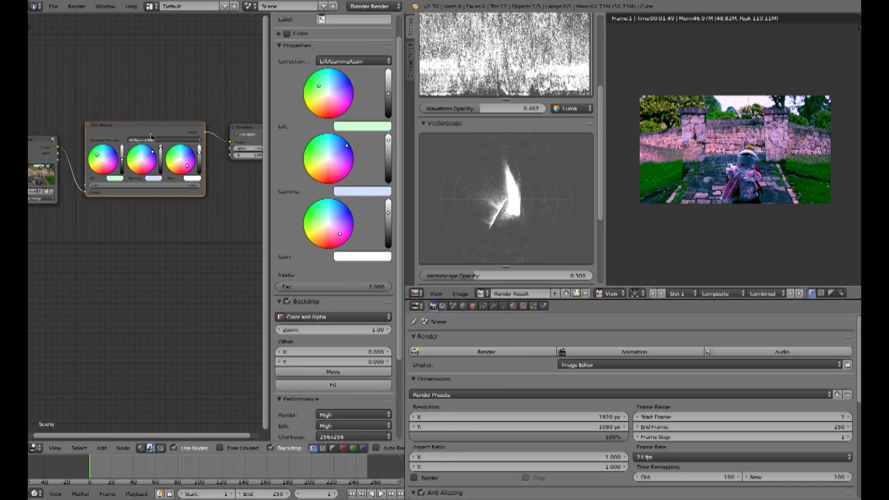
Delete the Color Balance node and add a Hue Correct node.
{"action": "key", "text": "x"}
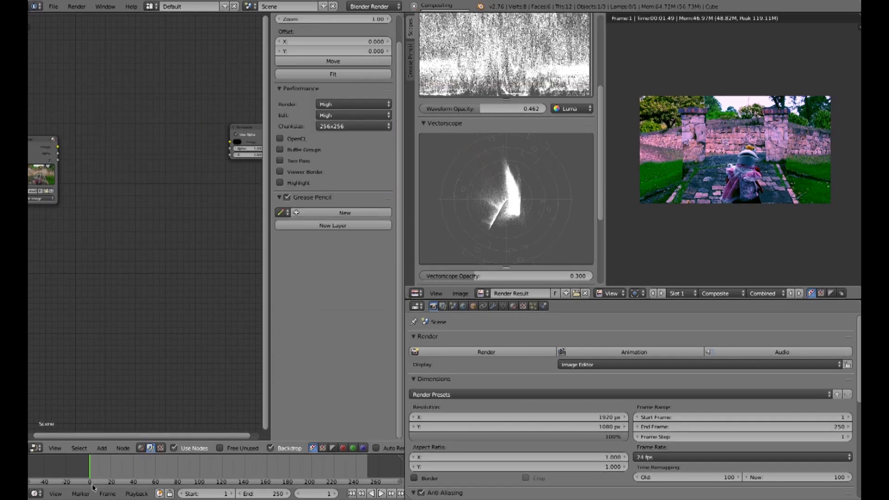
{"action": "left_click", "coordinate": [103, 448]}
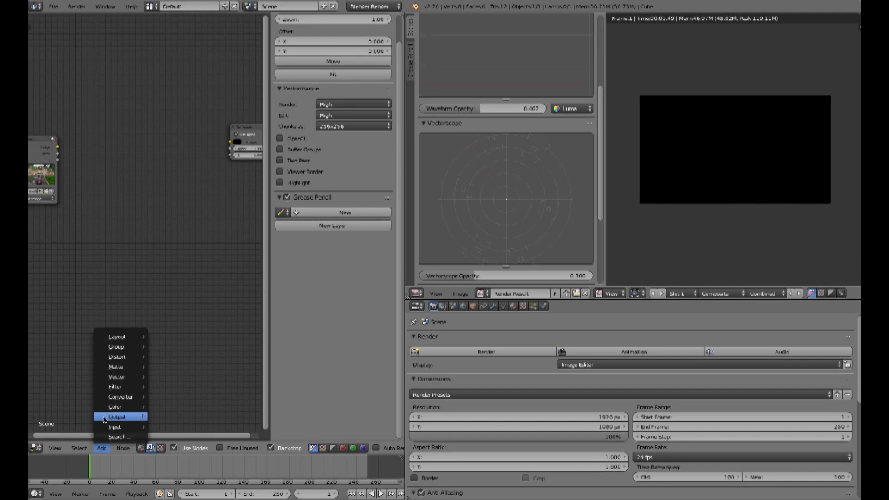
{"action": "mouse_move", "coordinate": [115, 406]}
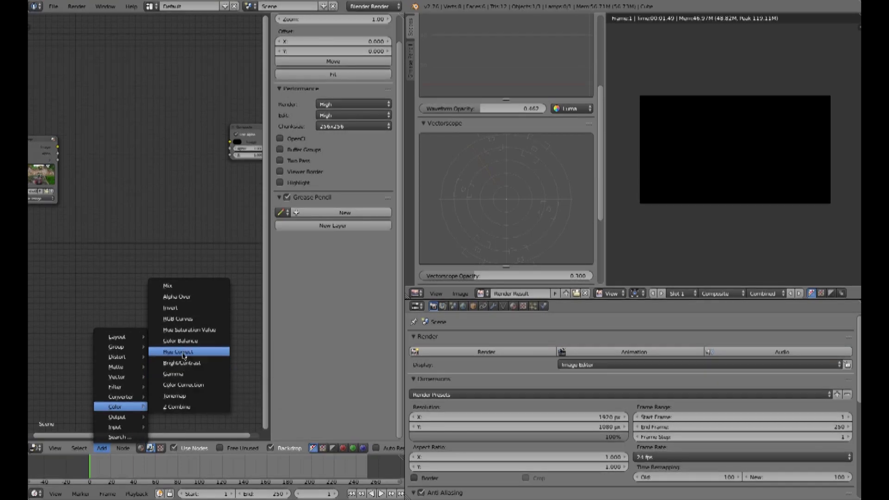
{"action": "left_click", "coordinate": [183, 355]}
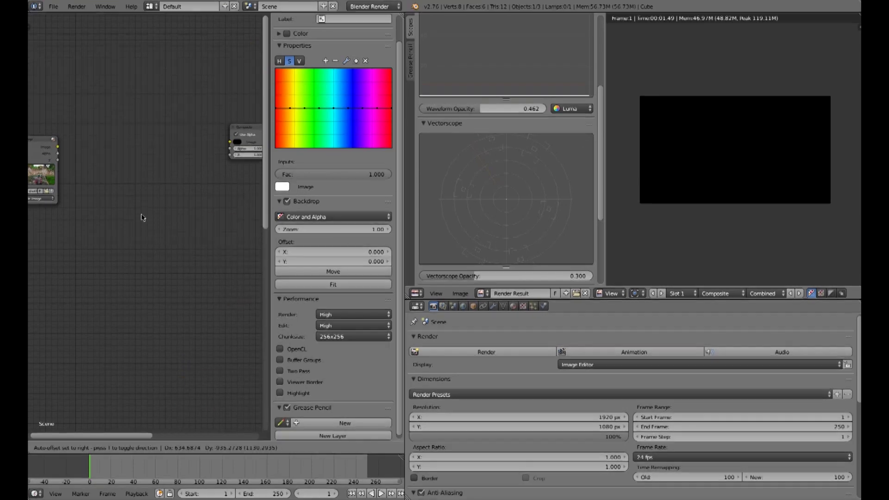
{"action": "left_click", "coordinate": [214, 256]}
Move the Hue Correct node between Image and Composite and feed the photo into it.
{"action": "scroll", "coordinate": [167, 197], "scroll_direction": "down", "scroll_amount": 2}
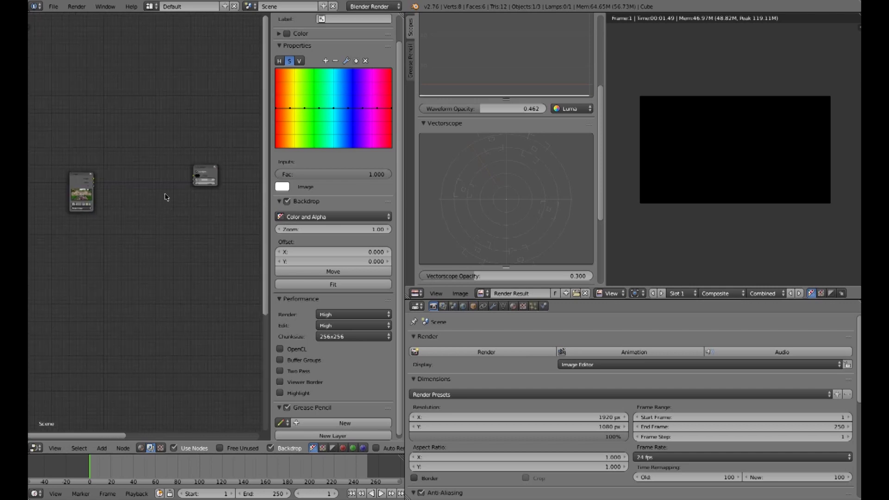
{"action": "scroll", "coordinate": [169, 201], "scroll_direction": "down", "scroll_amount": 2}
{"action": "scroll", "coordinate": [170, 203], "scroll_direction": "down", "scroll_amount": 2}
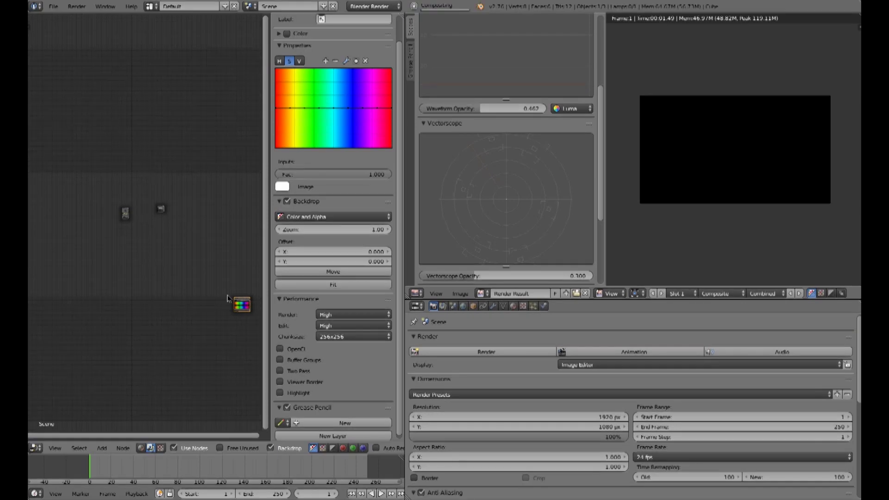
{"action": "left_click_drag", "start_coordinate": [241, 303], "coordinate": [140, 212]}
{"action": "scroll", "coordinate": [141, 212], "scroll_direction": "up", "scroll_amount": 2}
{"action": "scroll", "coordinate": [144, 212], "scroll_direction": "up", "scroll_amount": 2}
{"action": "scroll", "coordinate": [154, 212], "scroll_direction": "up", "scroll_amount": 3}
{"action": "scroll", "coordinate": [154, 212], "scroll_direction": "up", "scroll_amount": 1}
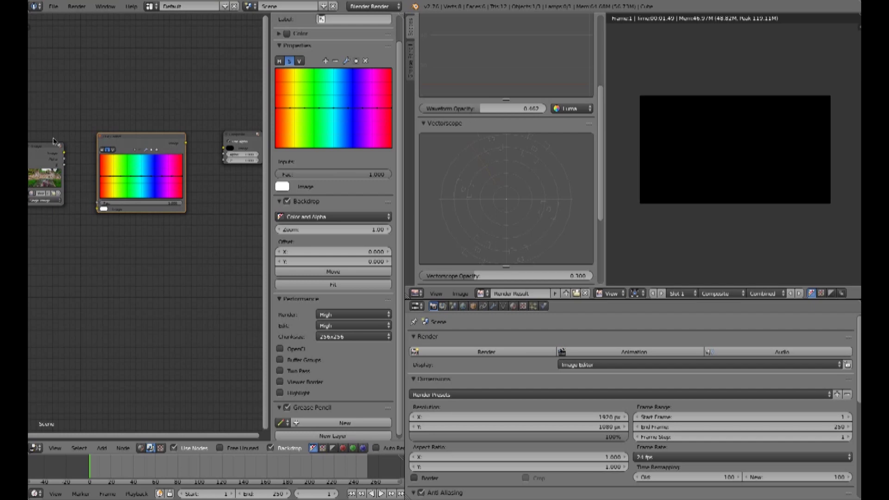
{"action": "left_click_drag", "start_coordinate": [63, 153], "coordinate": [98, 209]}
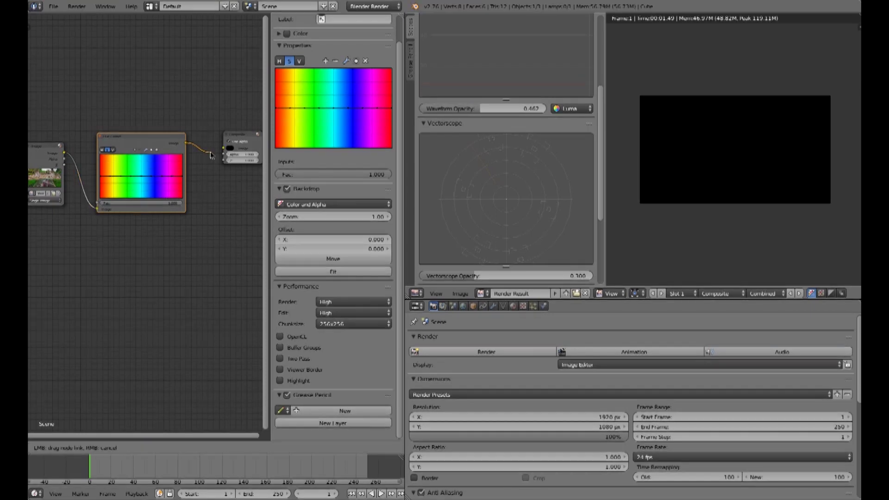
Link Hue Correct to Composite and reshape the existing hue curve points through the greens.
{"action": "left_click_drag", "start_coordinate": [189, 146], "coordinate": [224, 148]}
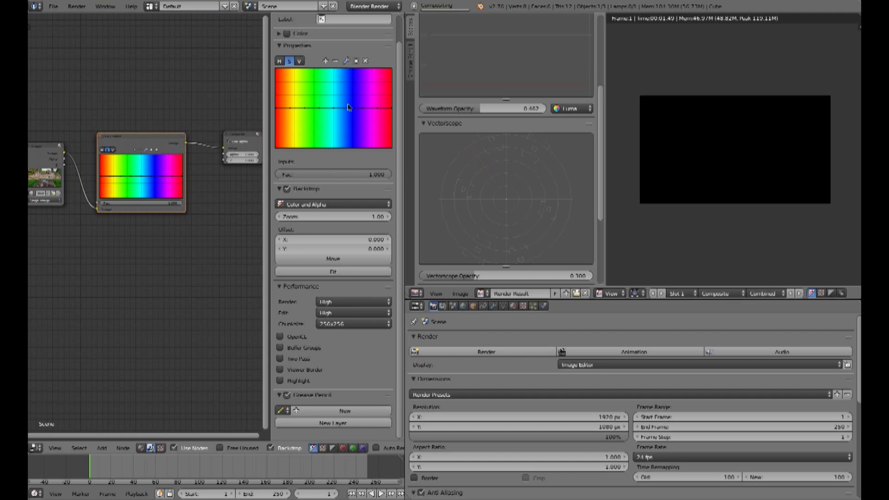
{"action": "left_click", "coordinate": [304, 107]}
{"action": "left_click_drag", "start_coordinate": [304, 107], "coordinate": [306, 82]}
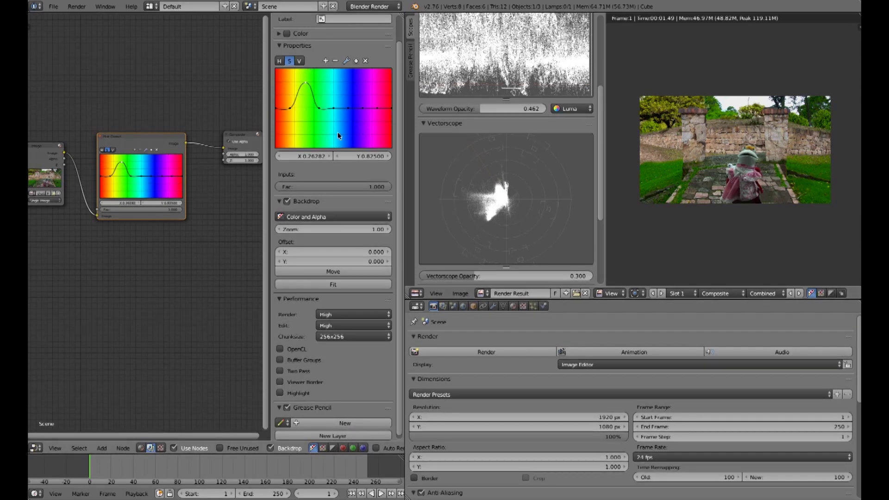
{"action": "left_click_drag", "start_coordinate": [305, 82], "coordinate": [314, 81]}
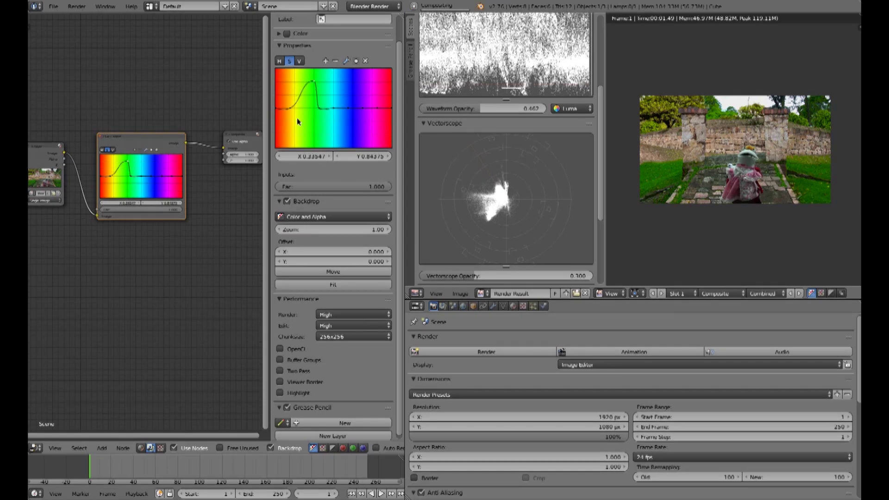
{"action": "left_click_drag", "start_coordinate": [290, 108], "coordinate": [312, 110]}
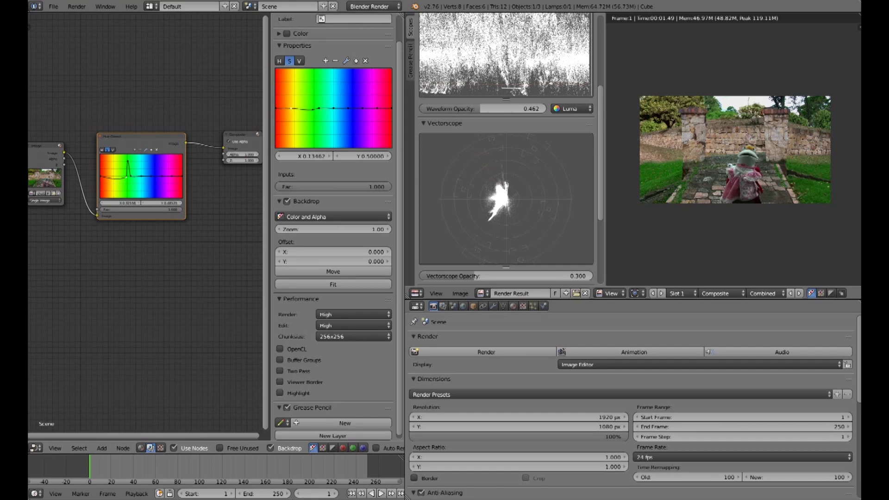
{"action": "left_click_drag", "start_coordinate": [307, 113], "coordinate": [313, 134]}
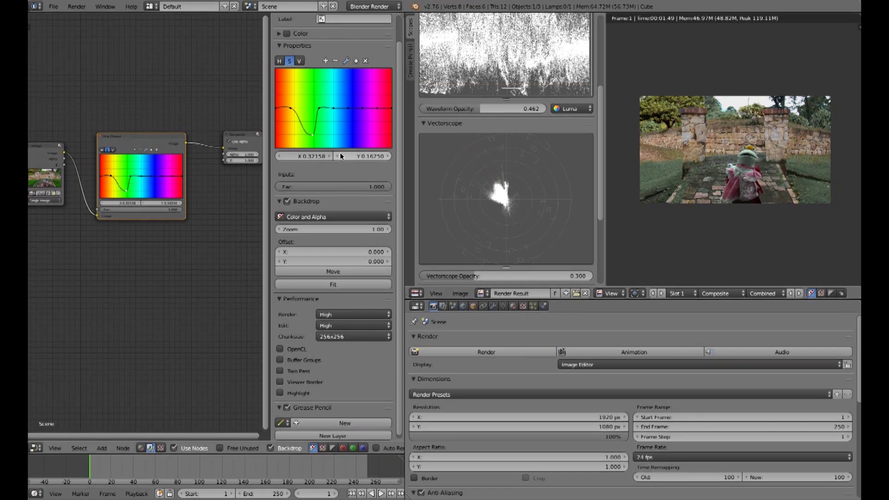
Add a raised hue curve point near the magenta end, then delete the Hue Correct node.
{"action": "left_click", "coordinate": [376, 109]}
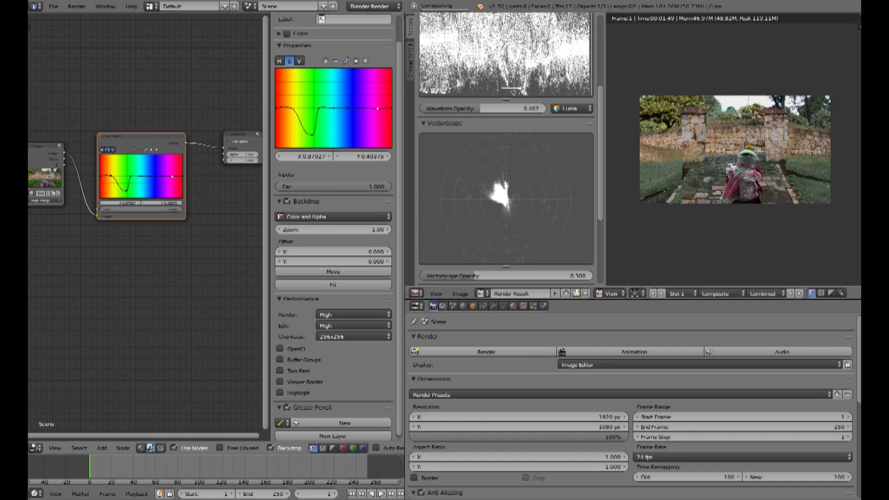
{"action": "left_click_drag", "start_coordinate": [377, 108], "coordinate": [377, 95]}
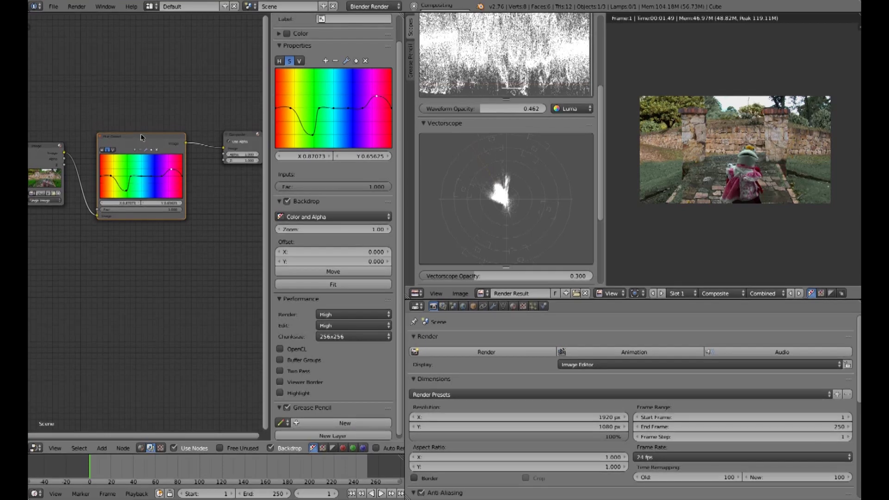
{"action": "key", "text": "x"}
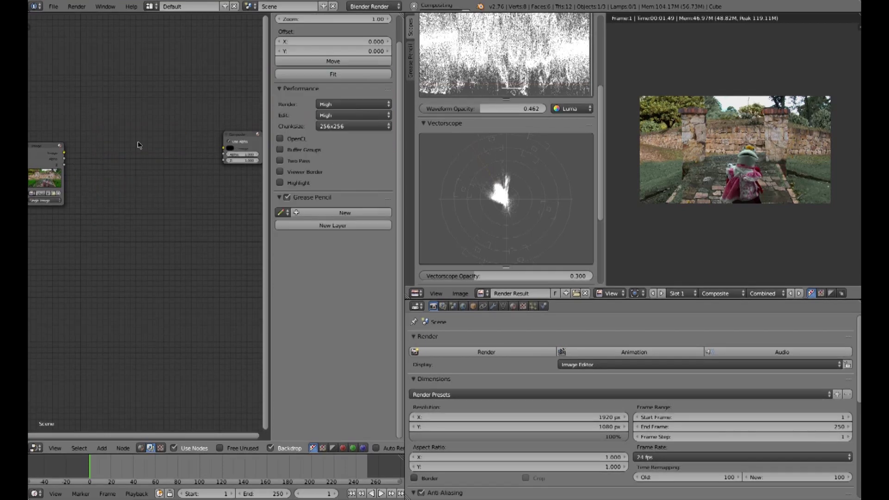
Add an RGB Curves node and link Image → RGB Curves → Composite.
{"action": "left_click", "coordinate": [101, 449]}
{"action": "mouse_move", "coordinate": [116, 406]}
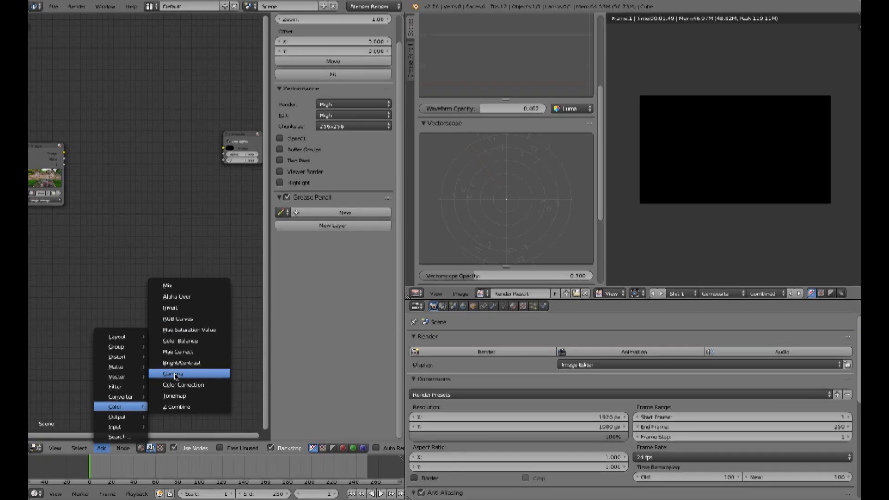
{"action": "left_click", "coordinate": [171, 319]}
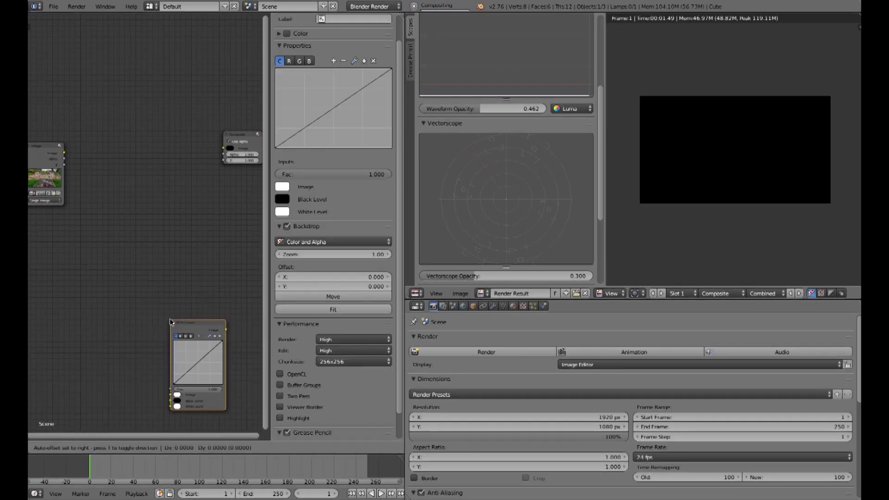
{"action": "left_click", "coordinate": [113, 117]}
{"action": "left_click_drag", "start_coordinate": [65, 156], "coordinate": [113, 189]}
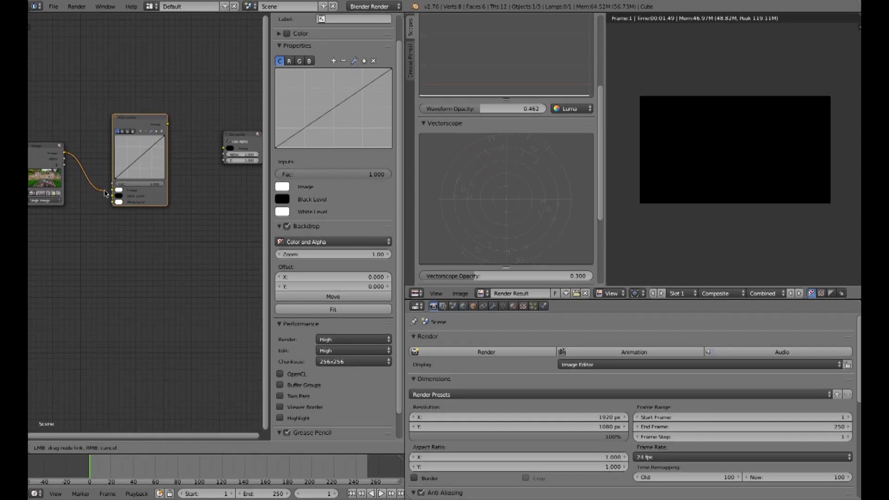
{"action": "left_click_drag", "start_coordinate": [64, 153], "coordinate": [112, 190]}
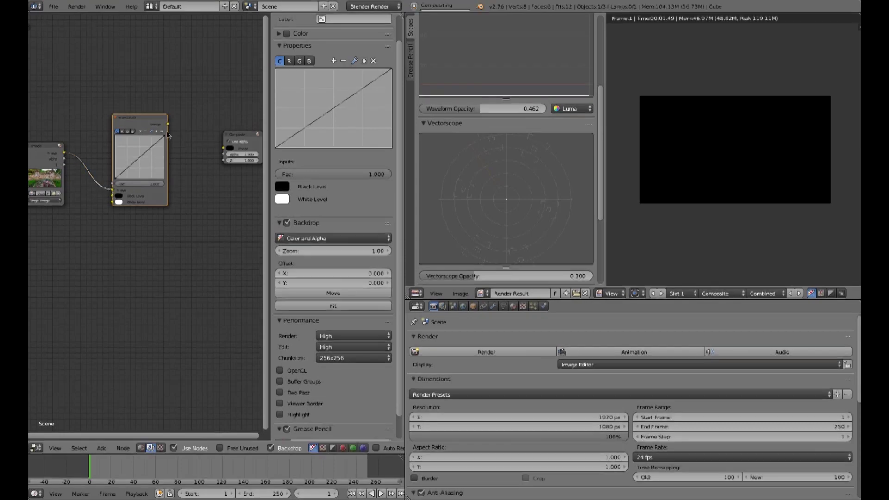
{"action": "left_click_drag", "start_coordinate": [168, 124], "coordinate": [224, 147]}
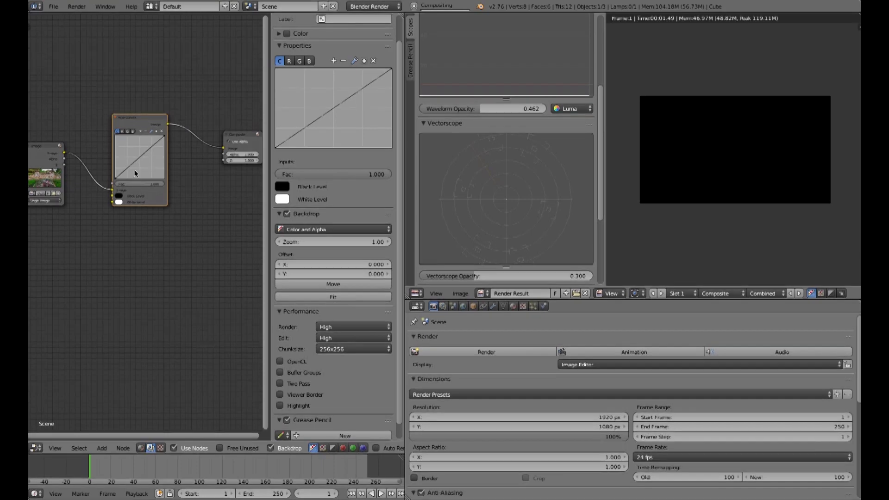
{"action": "left_click", "coordinate": [289, 61]}
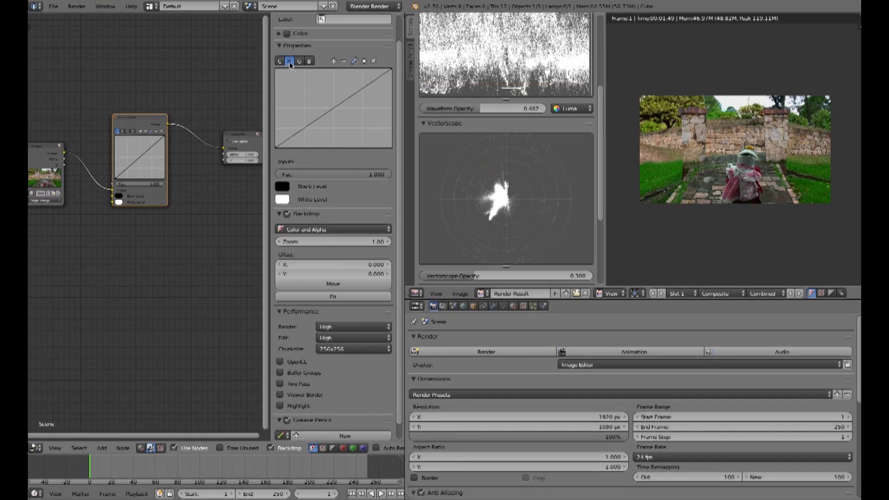
{"action": "left_click", "coordinate": [299, 61]}
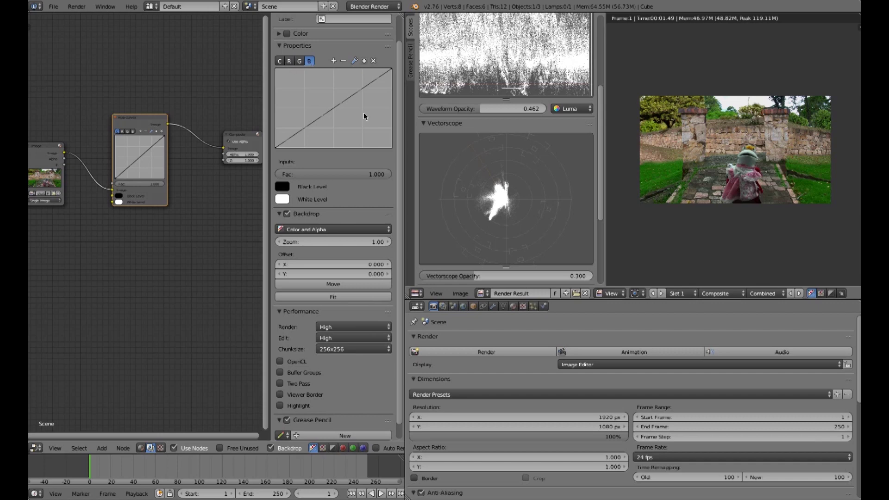
{"action": "left_click", "coordinate": [279, 62]}
{"action": "left_click", "coordinate": [391, 69]}
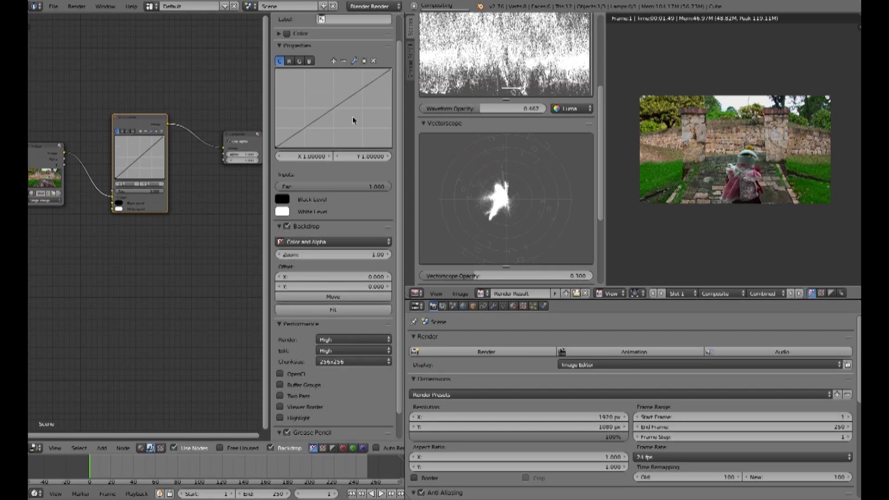
{"action": "scroll", "coordinate": [602, 129], "scroll_direction": "up", "scroll_amount": 3}
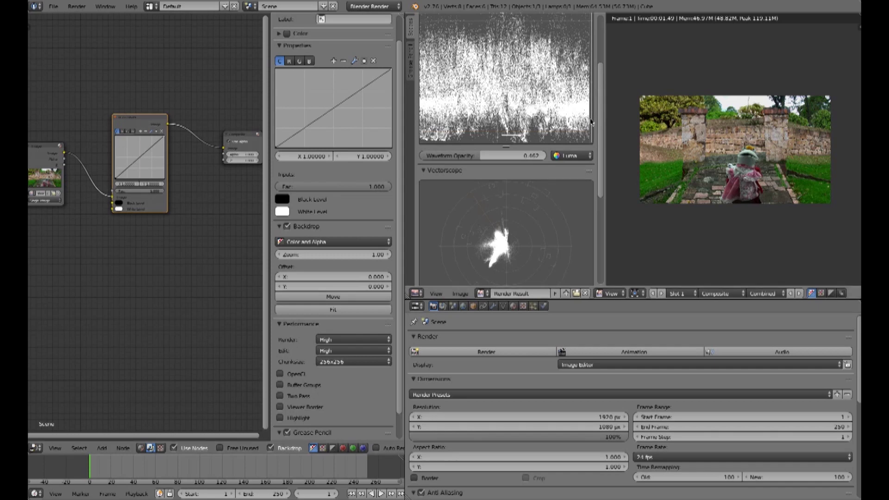
{"action": "scroll", "coordinate": [602, 96], "scroll_direction": "up", "scroll_amount": 4}
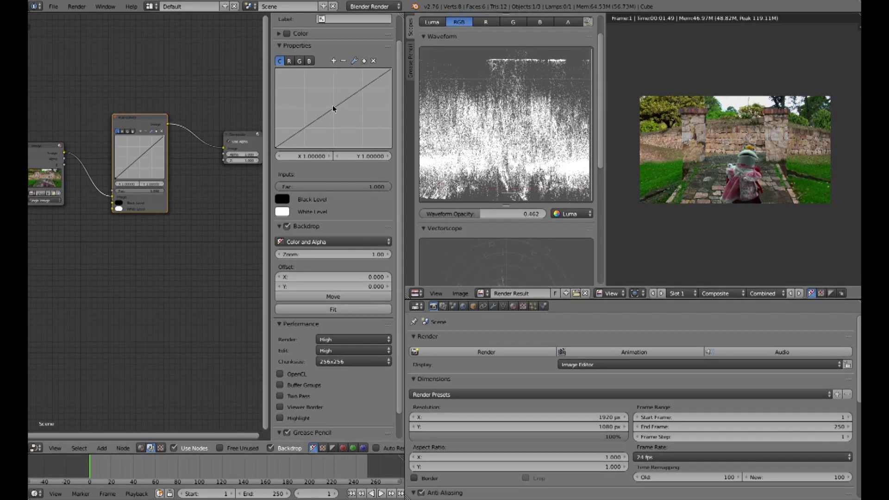
{"action": "left_click_drag", "start_coordinate": [331, 113], "coordinate": [324, 100]}
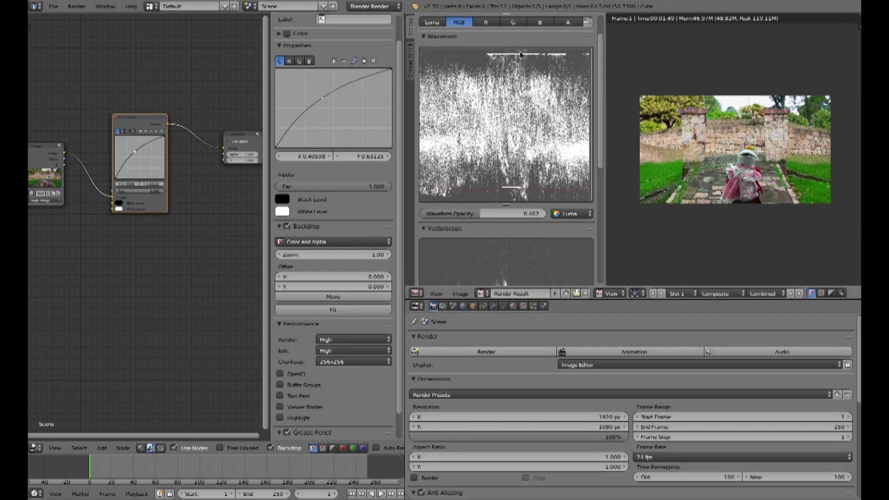
{"action": "left_click_drag", "start_coordinate": [324, 100], "coordinate": [345, 119]}
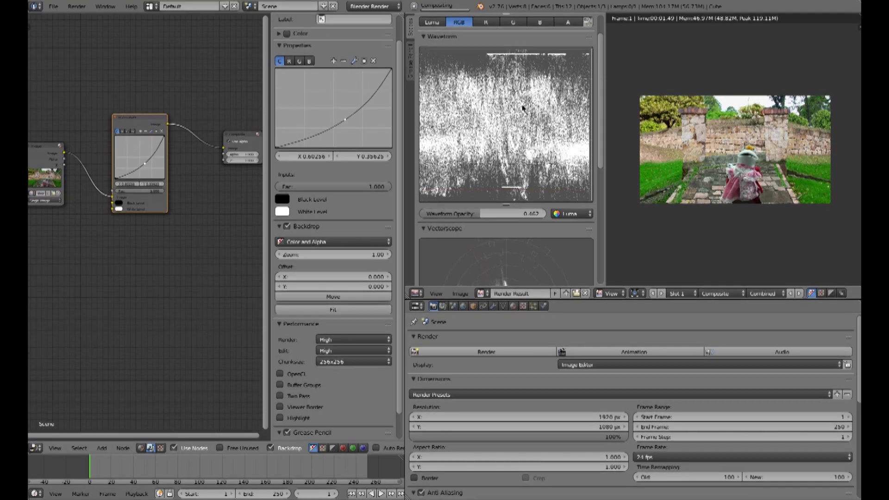
{"action": "left_click", "coordinate": [345, 120]}
{"action": "left_click", "coordinate": [375, 61]}
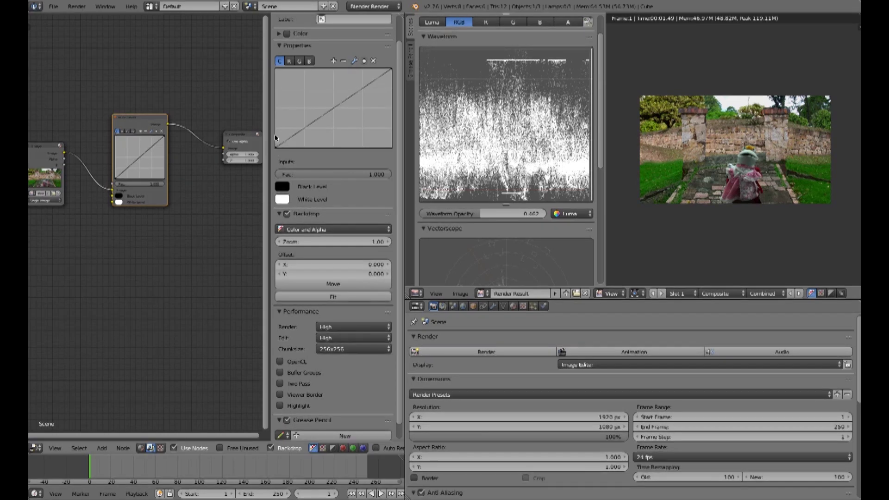
{"action": "left_click", "coordinate": [277, 147]}
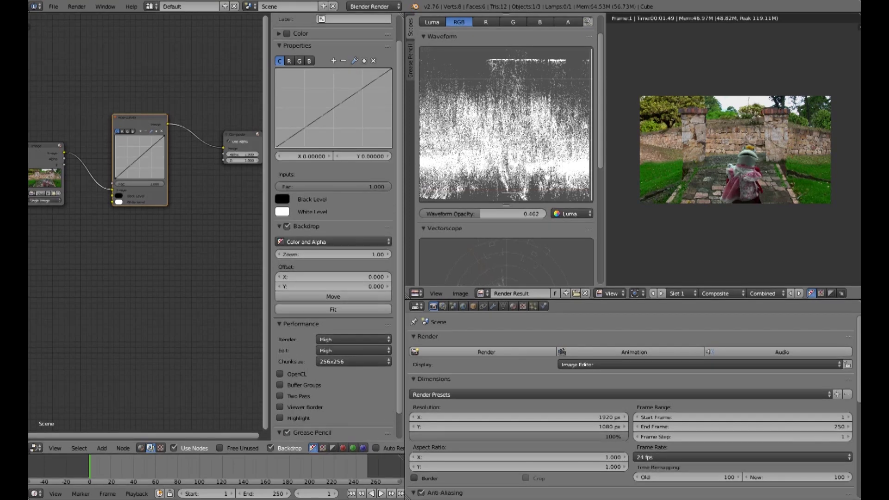
{"action": "left_click_drag", "start_coordinate": [277, 144], "coordinate": [278, 139]}
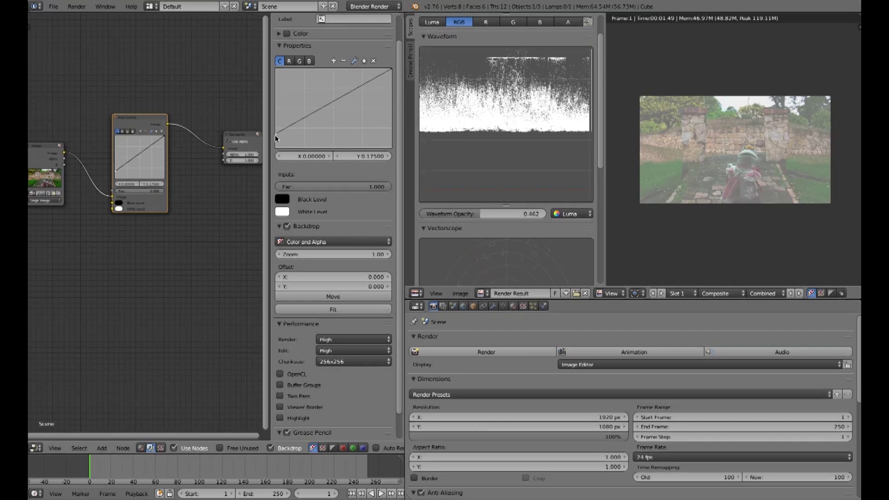
{"action": "mouse_move", "coordinate": [277, 133]}
{"action": "left_mouse_down"}
{"action": "mouse_move", "coordinate": [276, 148]}
{"action": "mouse_move", "coordinate": [287, 147]}
{"action": "left_mouse_up"}
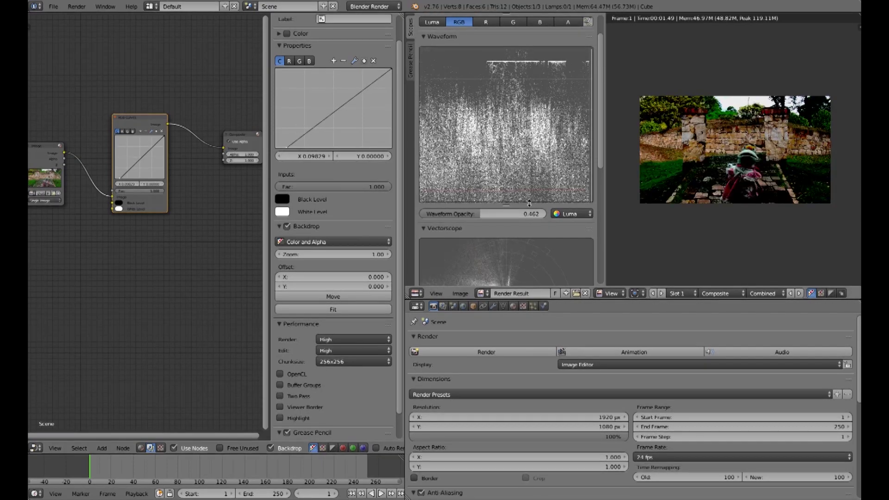
{"action": "left_click_drag", "start_coordinate": [287, 147], "coordinate": [277, 147]}
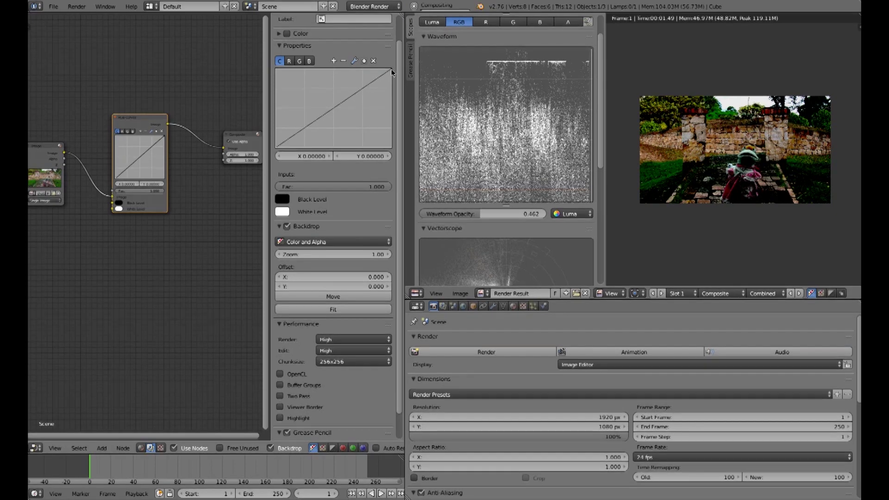
{"action": "left_click_drag", "start_coordinate": [392, 70], "coordinate": [382, 70]}
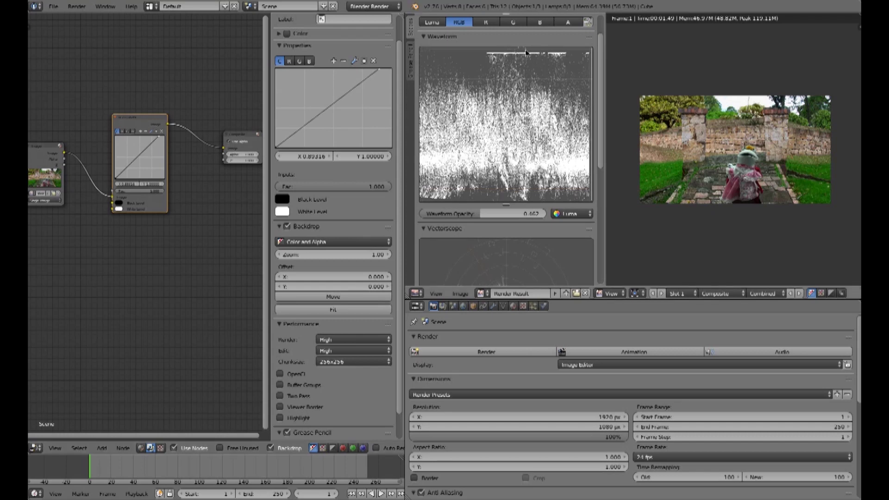
{"action": "left_click_drag", "start_coordinate": [380, 72], "coordinate": [378, 72]}
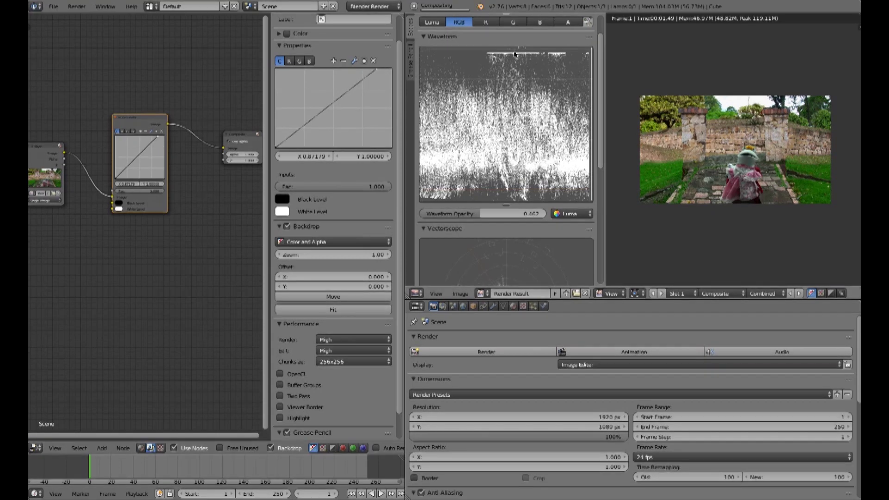
{"action": "left_click_drag", "start_coordinate": [376, 70], "coordinate": [370, 70]}
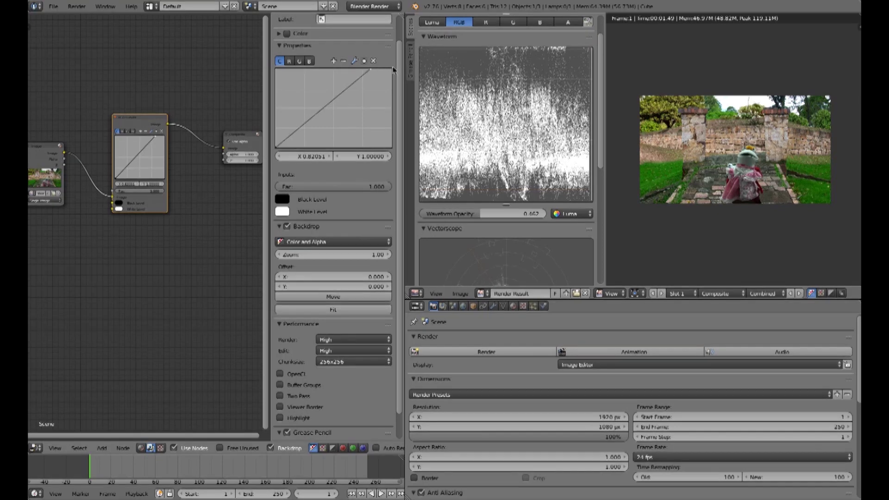
{"action": "left_click_drag", "start_coordinate": [372, 71], "coordinate": [392, 87]}
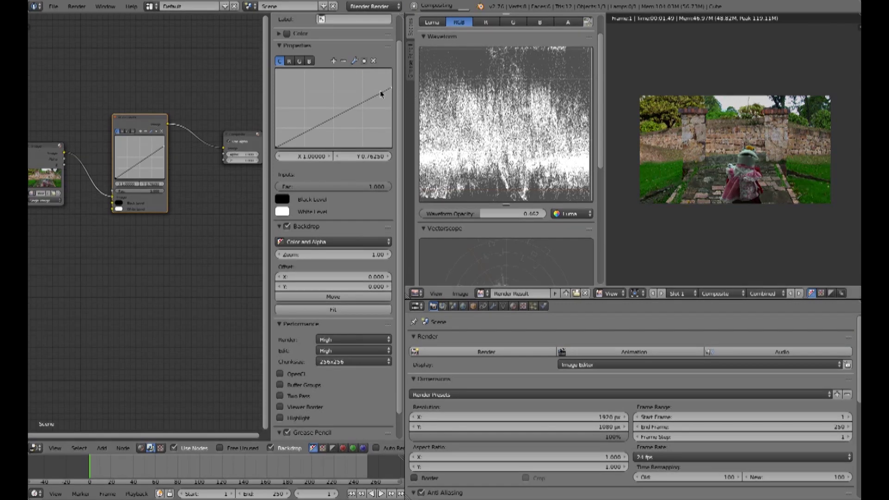
{"action": "left_click_drag", "start_coordinate": [392, 90], "coordinate": [452, 76]}
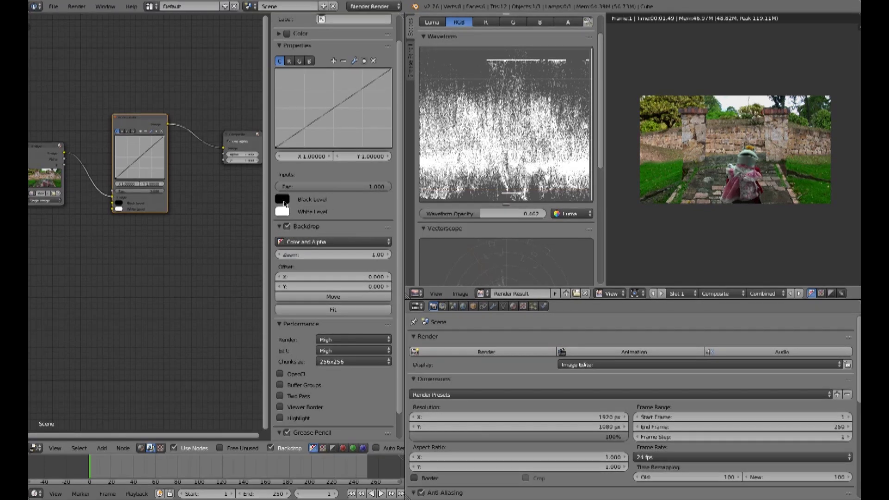
Undo an olive Black Level tint, check the White Level colour, and lower the Image node.
{"action": "left_click", "coordinate": [282, 200]}
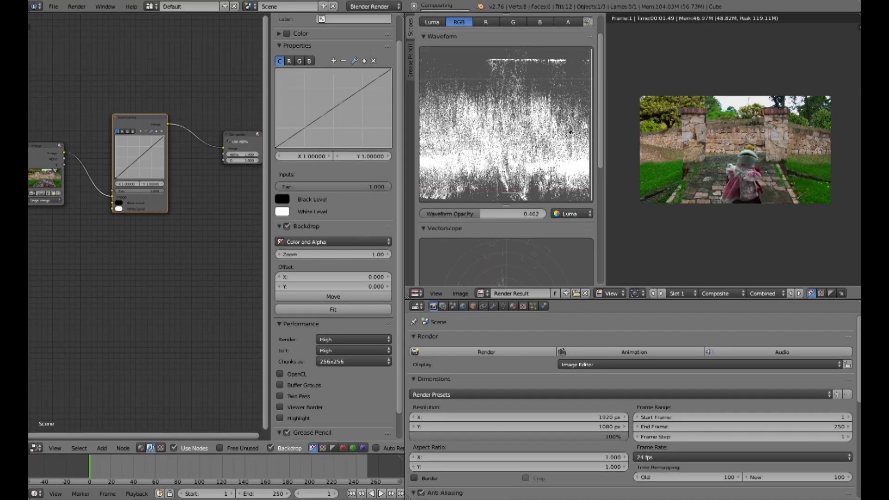
{"action": "left_click", "coordinate": [661, 110]}
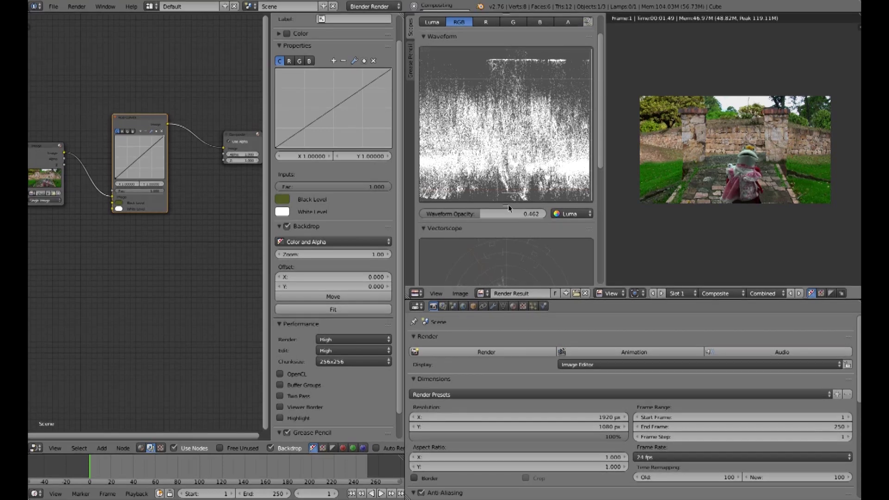
{"action": "left_click", "coordinate": [284, 200]}
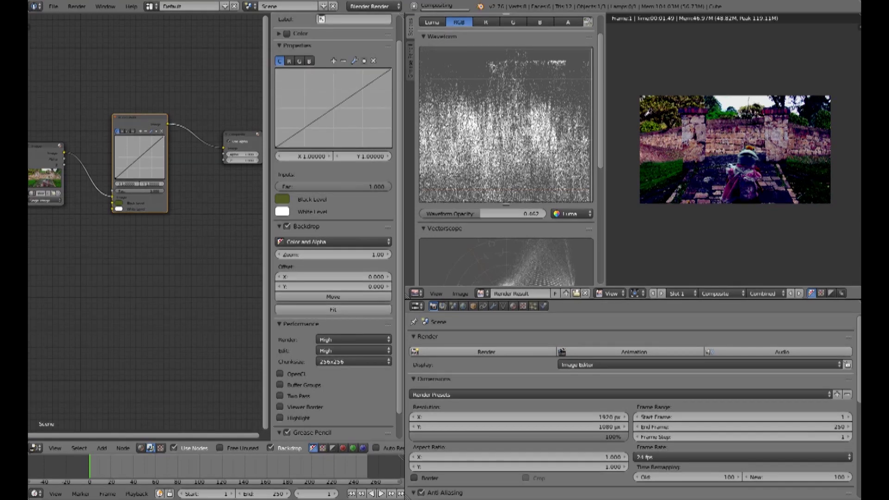
{"action": "key", "text": "ctrl+z"}
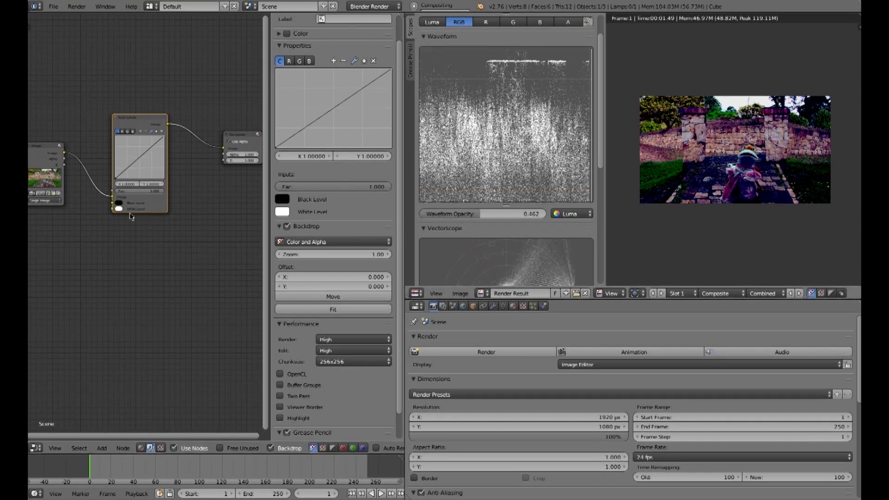
{"action": "left_click", "coordinate": [282, 212]}
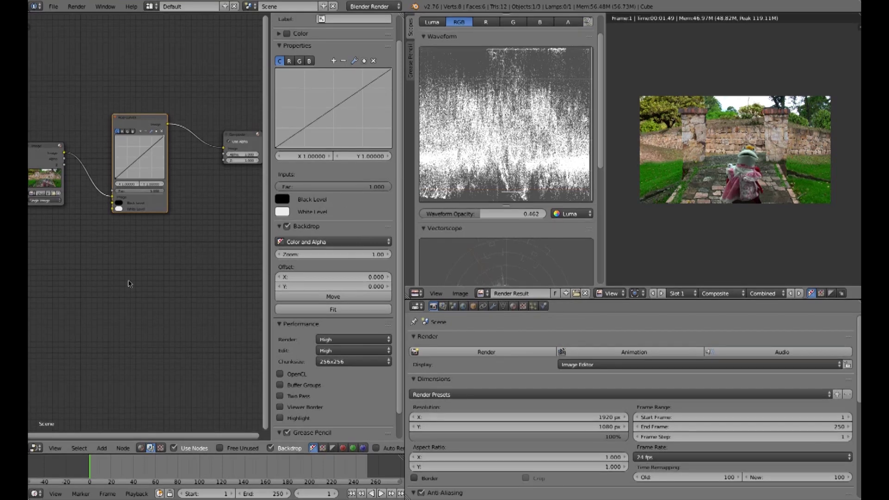
{"action": "left_click_drag", "start_coordinate": [62, 145], "coordinate": [55, 166]}
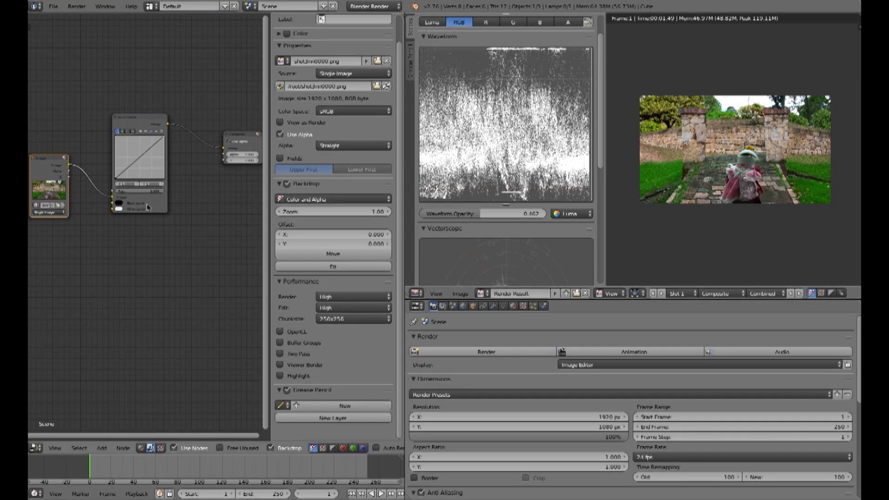
Insert a Mix node on the link between RGB Curves and Composite.
{"action": "left_click", "coordinate": [102, 448]}
{"action": "mouse_move", "coordinate": [116, 407]}
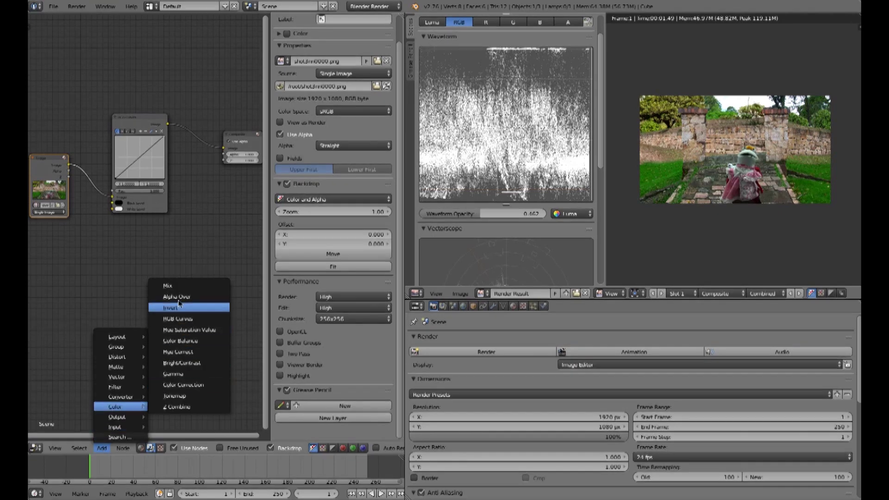
{"action": "left_click", "coordinate": [167, 286]}
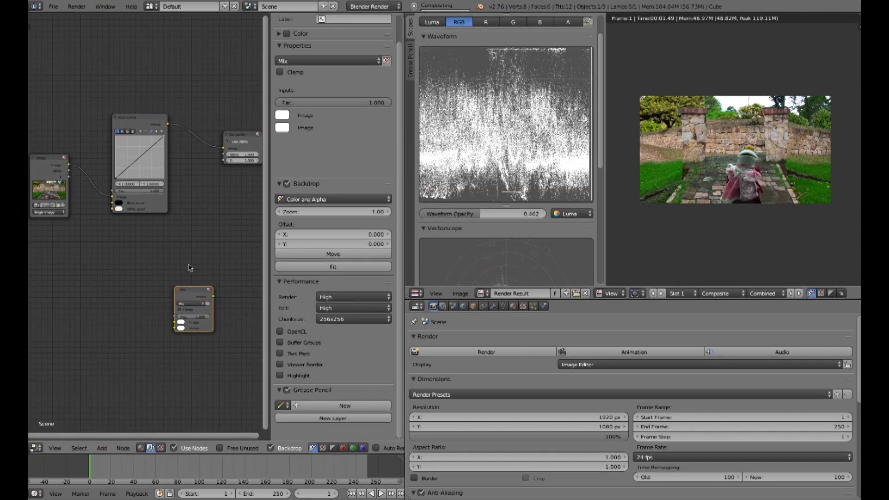
{"action": "left_click_drag", "start_coordinate": [175, 289], "coordinate": [184, 130]}
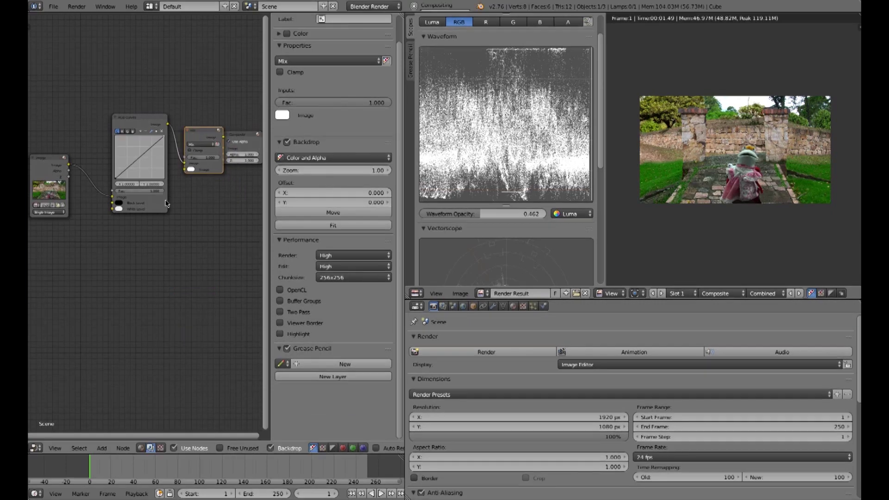
Shift the Composite and Mix nodes right and bring the Image node back into view.
{"action": "scroll", "coordinate": [147, 205], "scroll_direction": "right", "scroll_amount": 5, "text": "ctrl"}
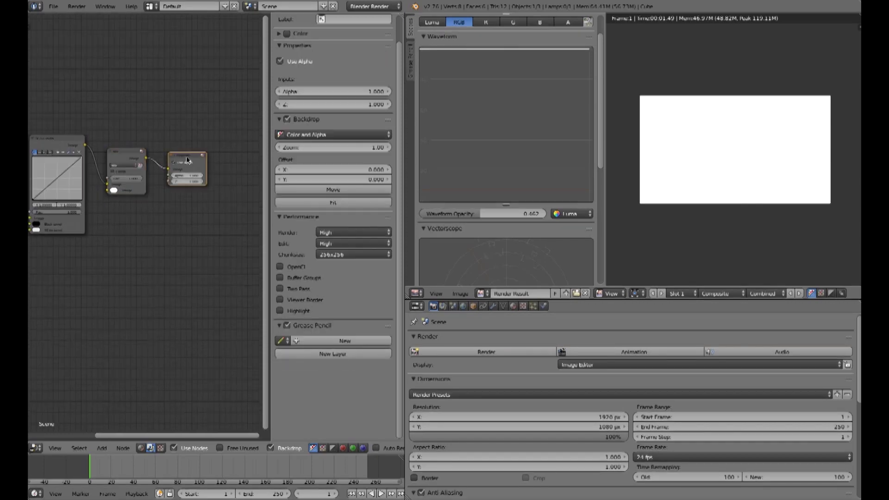
{"action": "left_click_drag", "start_coordinate": [190, 163], "coordinate": [228, 158]}
{"action": "left_click_drag", "start_coordinate": [133, 157], "coordinate": [161, 154]}
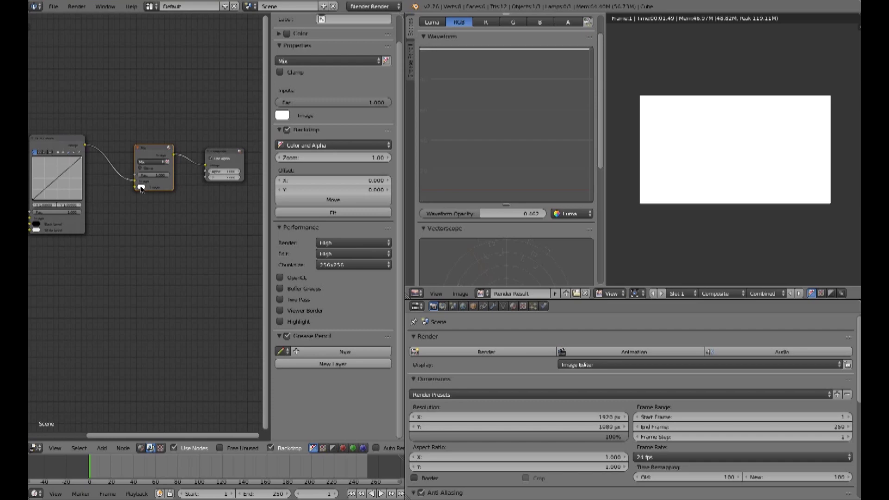
{"action": "middle_click_drag", "start_coordinate": [113, 252], "coordinate": [197, 198]}
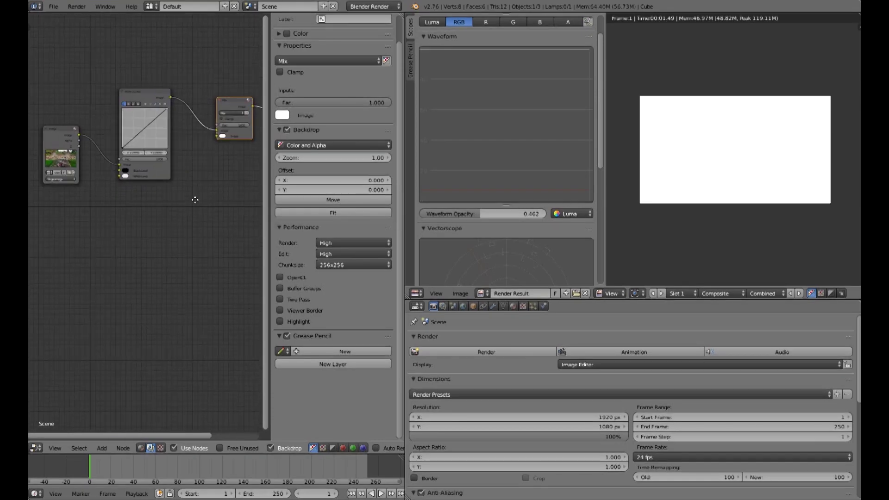
{"action": "left_click", "coordinate": [101, 447]}
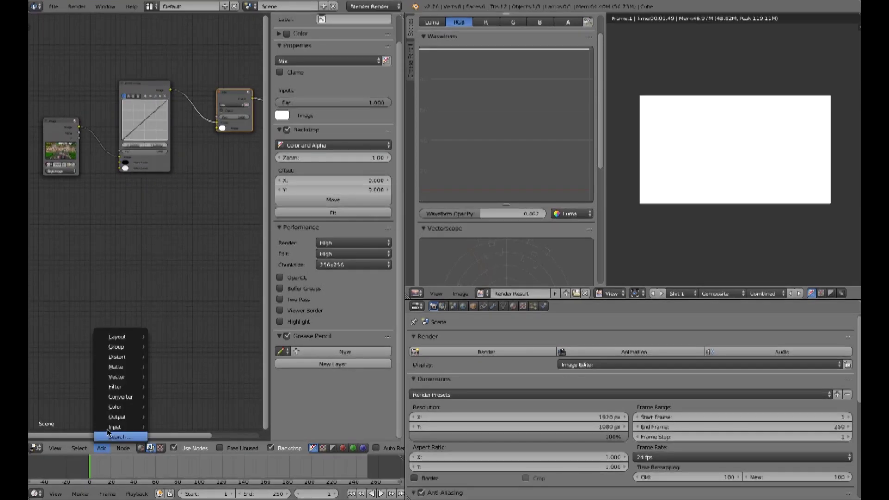
{"action": "mouse_move", "coordinate": [117, 417]}
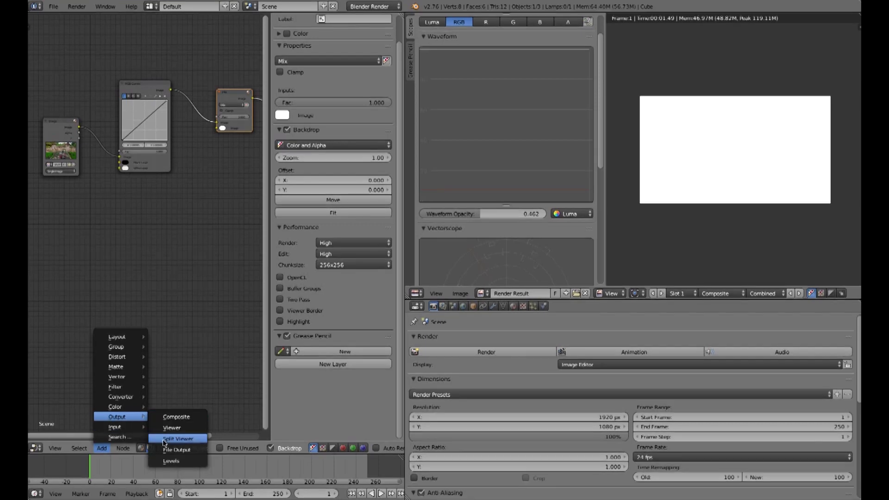
Add a Viewer node below the Mix node, fed by RGB Curves, and shrink the backdrop photo.
{"action": "left_click", "coordinate": [175, 428]}
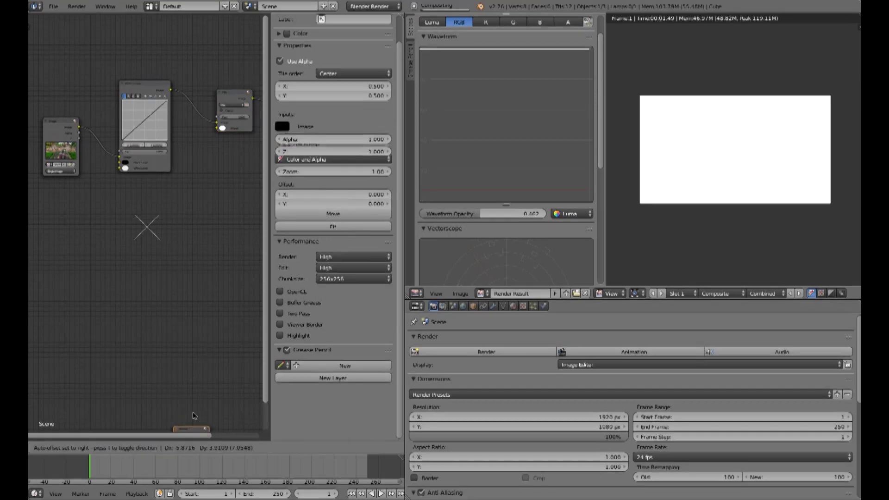
{"action": "left_click", "coordinate": [227, 175]}
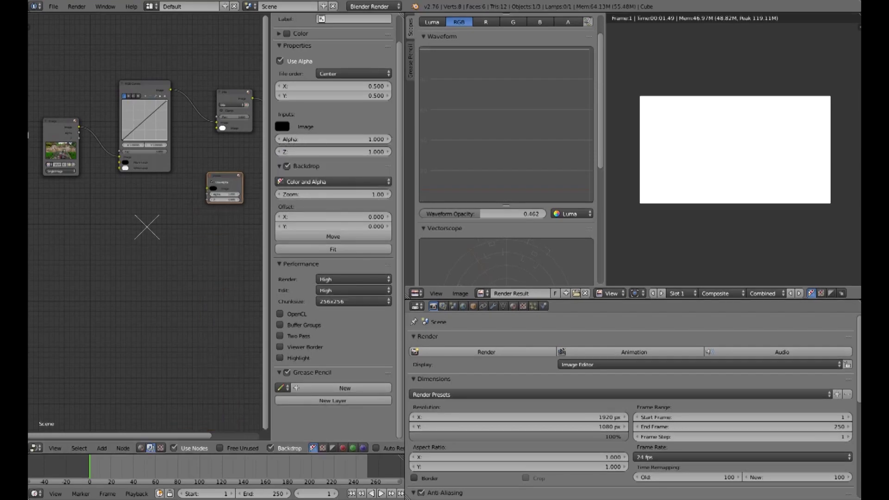
{"action": "left_click_drag", "start_coordinate": [172, 91], "coordinate": [213, 188]}
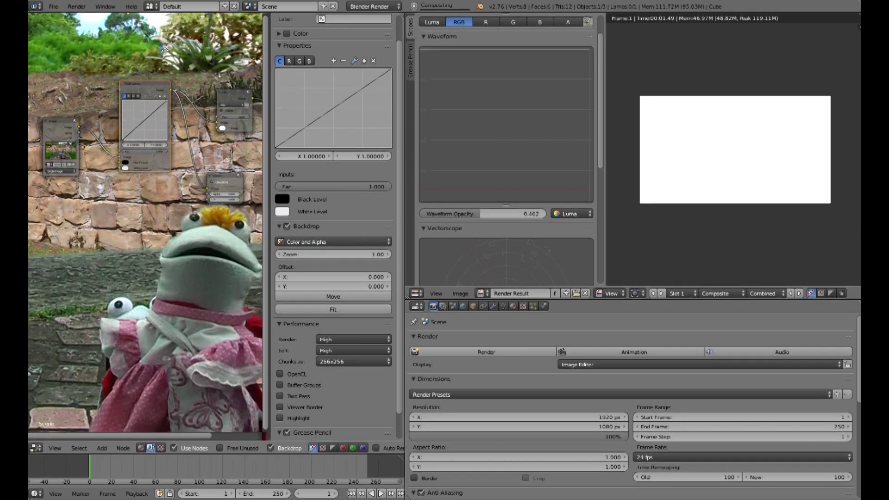
{"action": "key", "text": "v"}
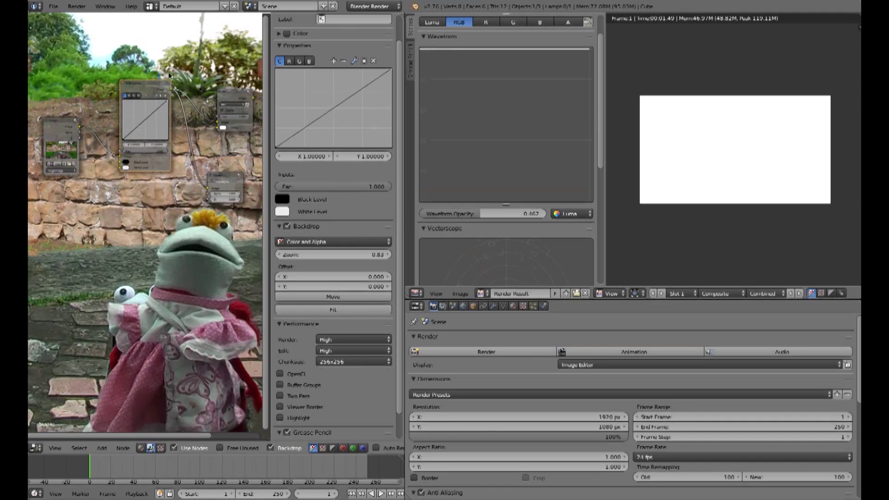
{"action": "key", "text": "v"}
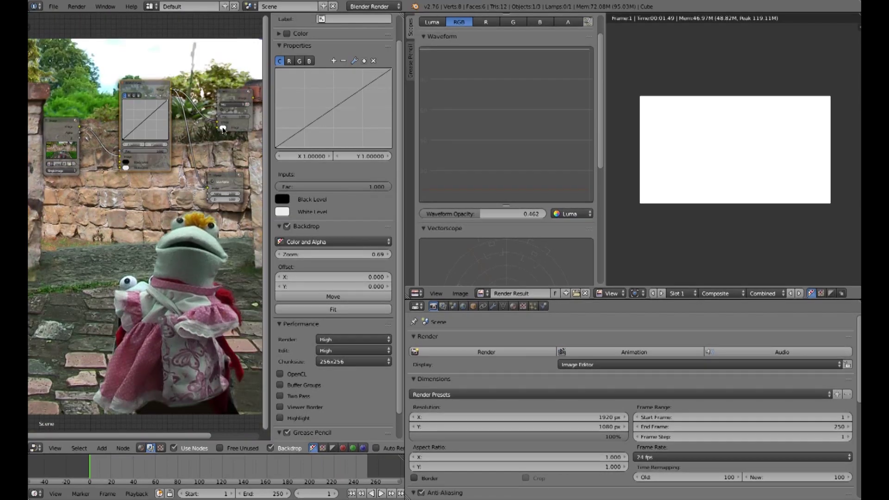
{"action": "left_click", "coordinate": [224, 132]}
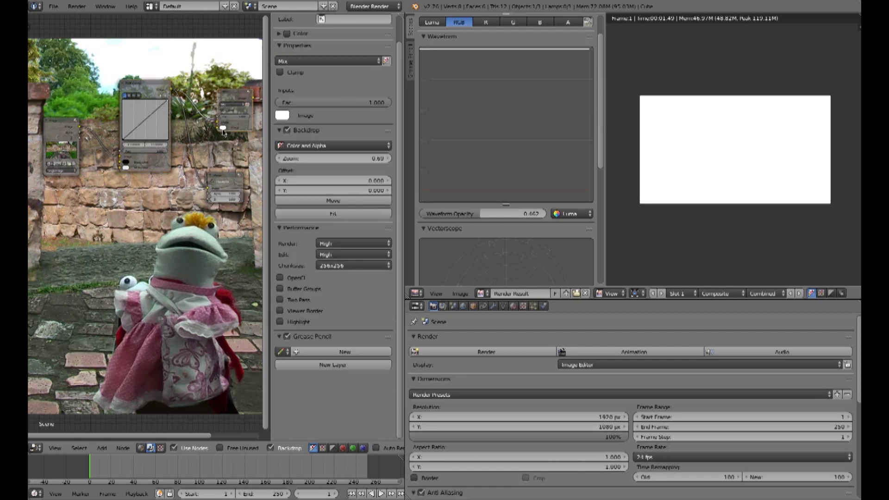
Switch the Mix node's blend mode to Divide.
{"action": "left_click", "coordinate": [223, 129]}
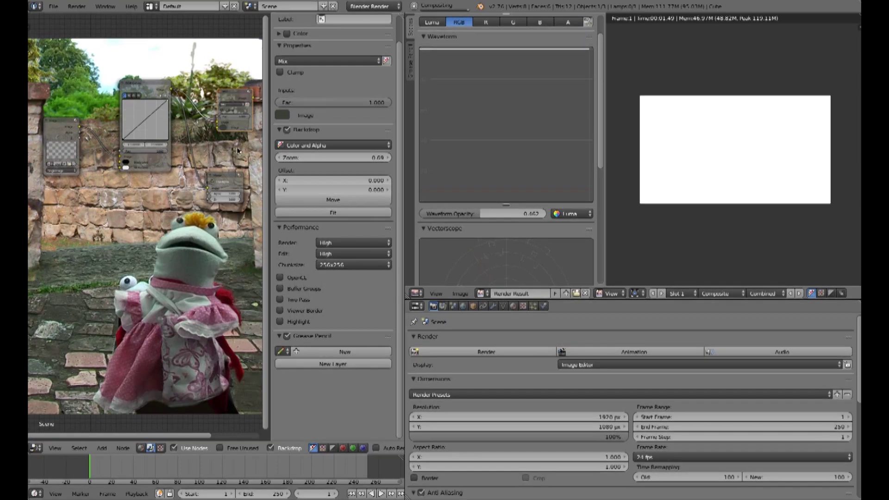
{"action": "left_click", "coordinate": [230, 108]}
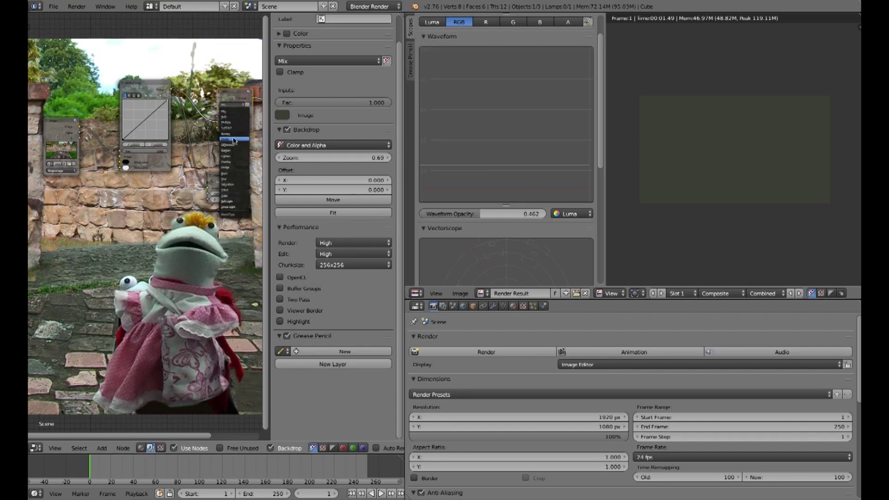
{"action": "left_click", "coordinate": [234, 140]}
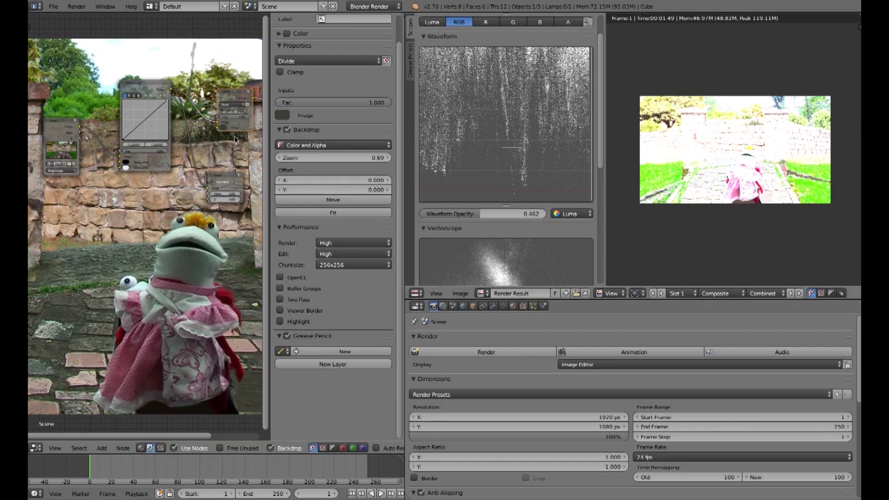
Set the divide colour by sampling the white sky, then tint it light green.
{"action": "left_click", "coordinate": [224, 131]}
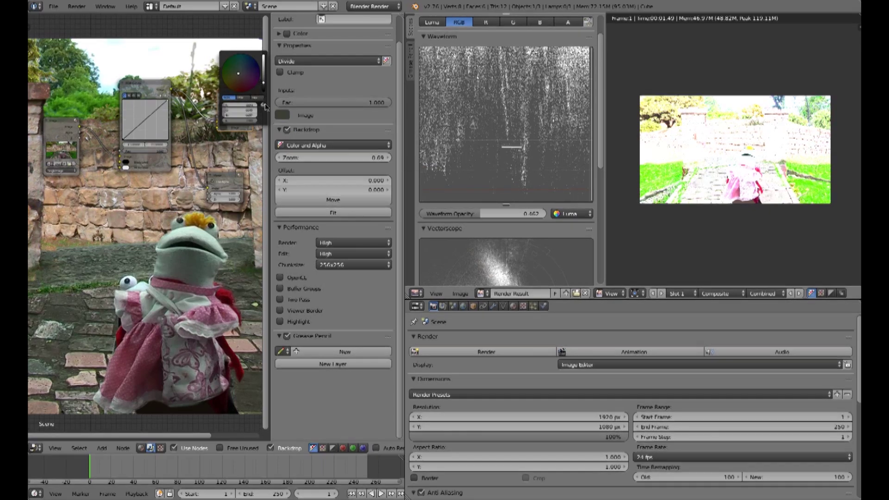
{"action": "left_click", "coordinate": [137, 56]}
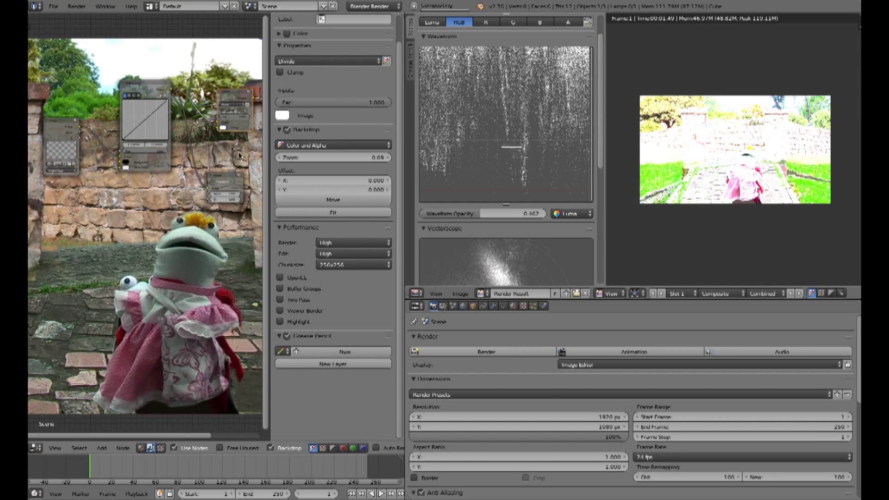
{"action": "left_click", "coordinate": [223, 129]}
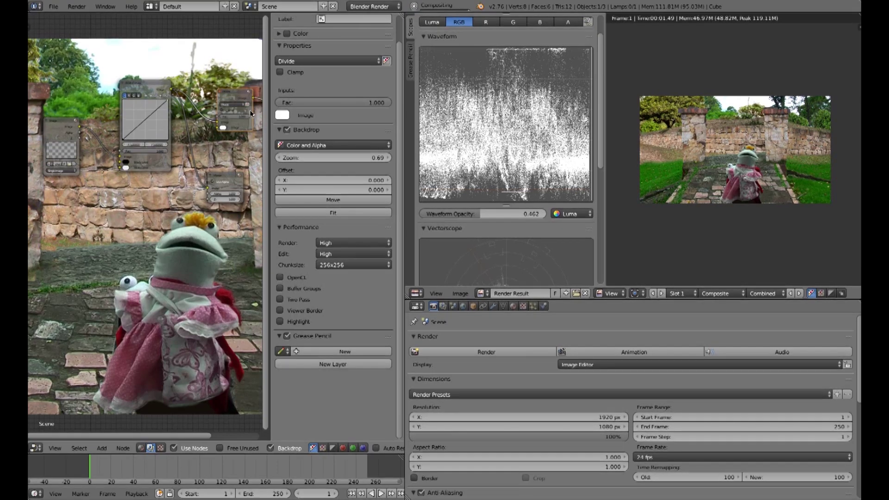
{"action": "left_click", "coordinate": [224, 129]}
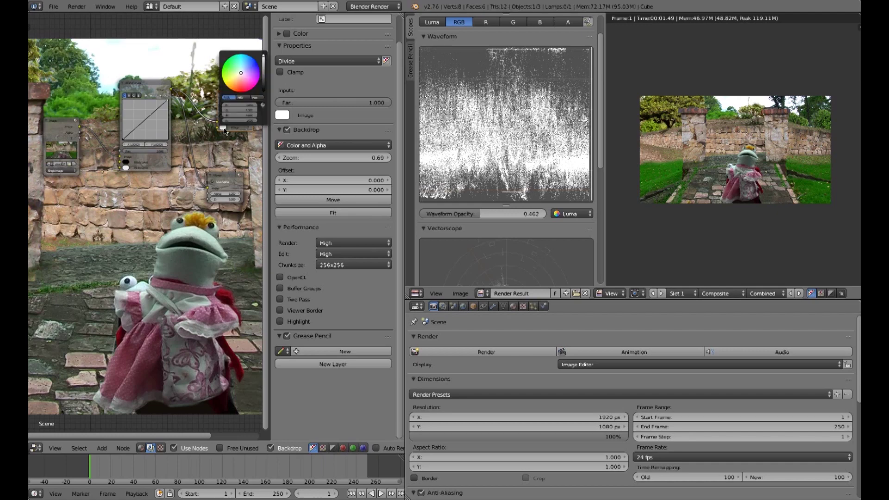
{"action": "left_click", "coordinate": [237, 69]}
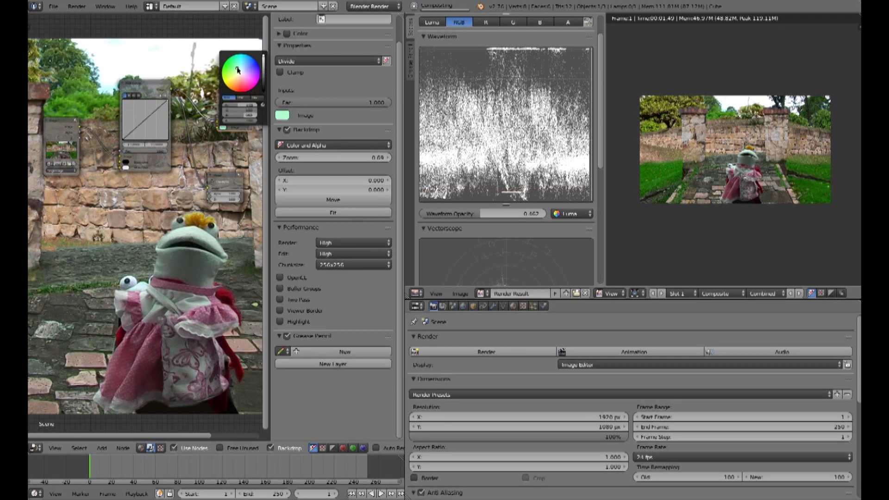
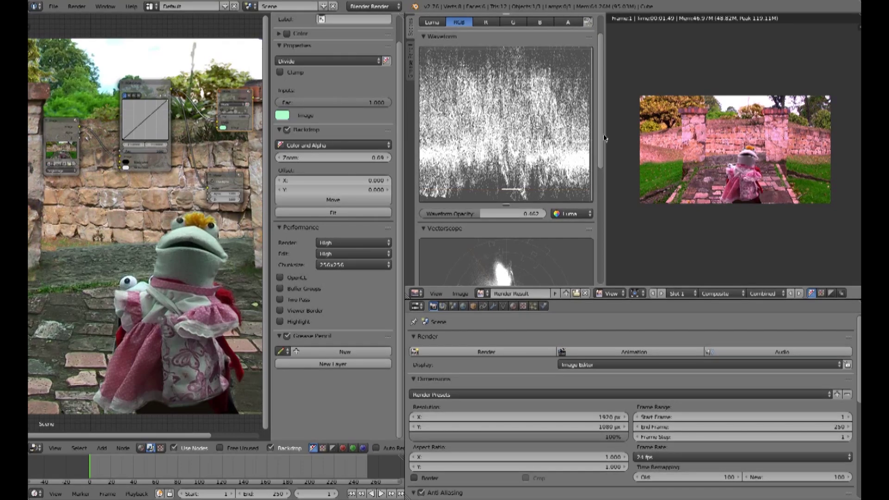
Adjust the Divide node's mix colour brightness and shift the node further right.
{"action": "scroll", "coordinate": [508, 228], "scroll_direction": "down", "scroll_amount": 3}
{"action": "scroll", "coordinate": [508, 229], "scroll_direction": "down", "scroll_amount": 3}
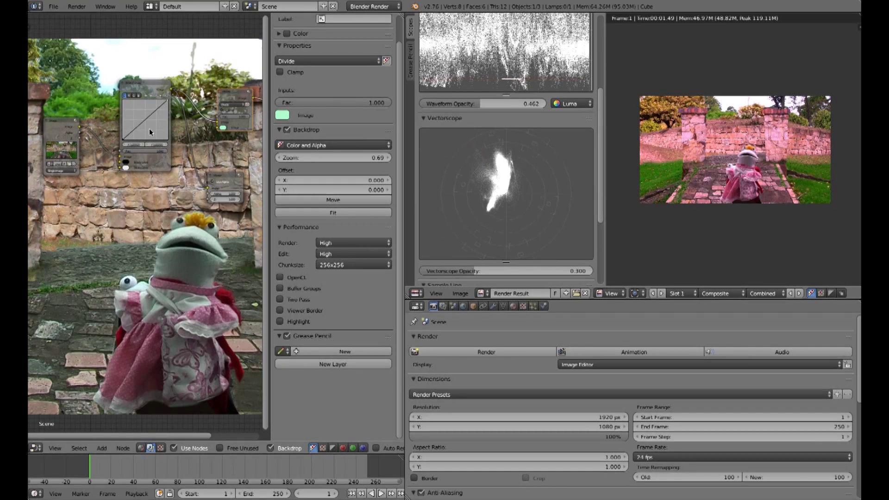
{"action": "left_click", "coordinate": [223, 129]}
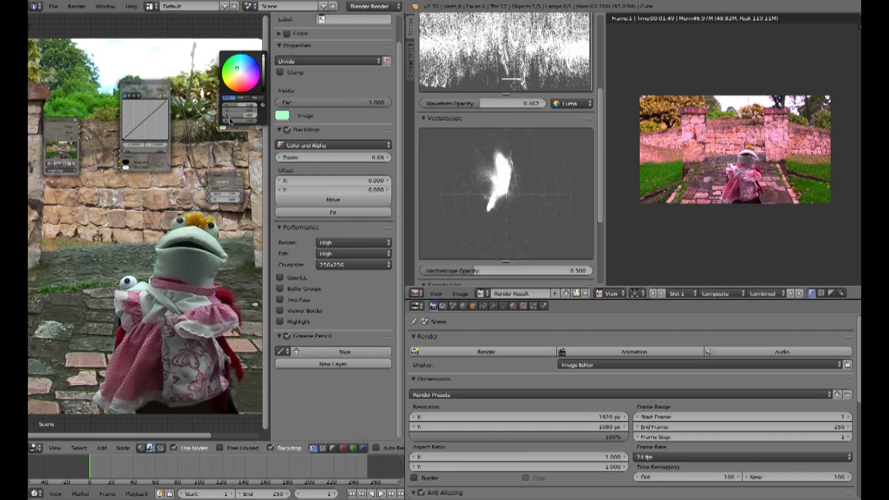
{"action": "left_click_drag", "start_coordinate": [253, 117], "coordinate": [235, 104]}
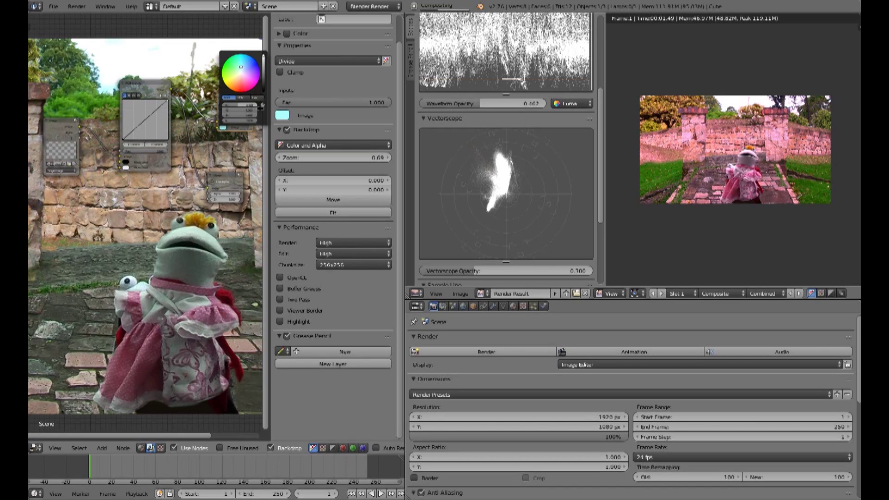
{"action": "left_click_drag", "start_coordinate": [263, 106], "coordinate": [291, 106]}
{"action": "left_click", "coordinate": [211, 110]}
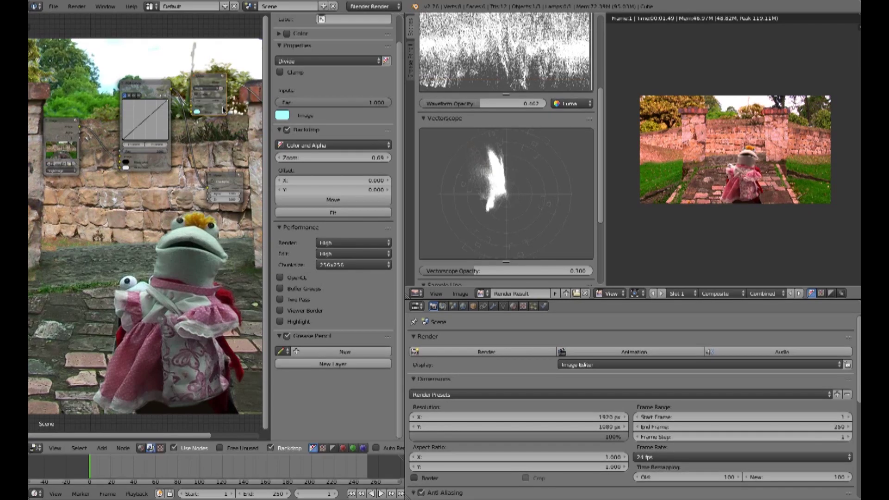
Change the Divide node's mix colour to a light green.
{"action": "left_click", "coordinate": [199, 114]}
{"action": "left_click_drag", "start_coordinate": [213, 91], "coordinate": [226, 88]}
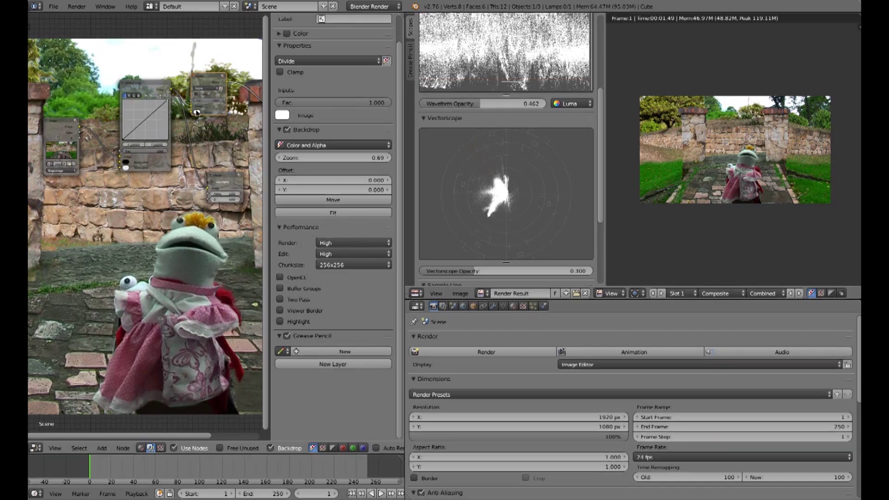
{"action": "left_click", "coordinate": [196, 112]}
{"action": "left_click", "coordinate": [209, 53]}
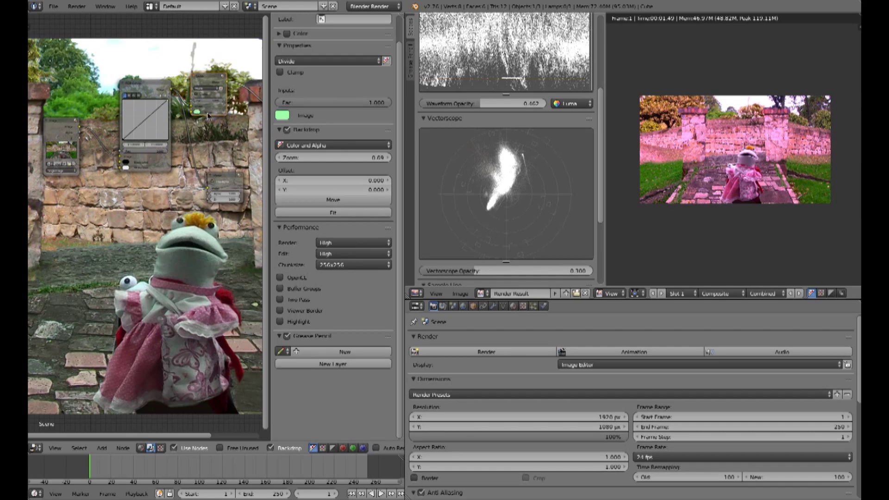
{"action": "left_click", "coordinate": [204, 88]}
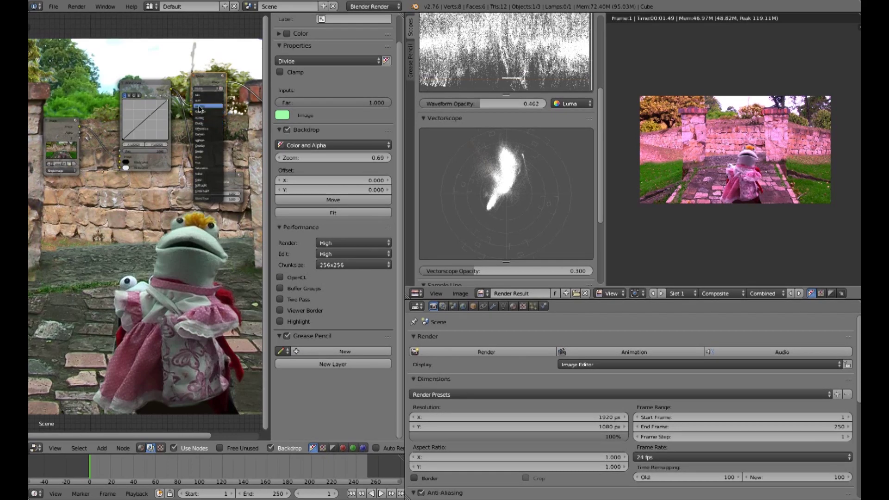
Switch the mix node to Multiply, drop its factor to 0.364, and tweak the green's brightness.
{"action": "left_click", "coordinate": [204, 106]}
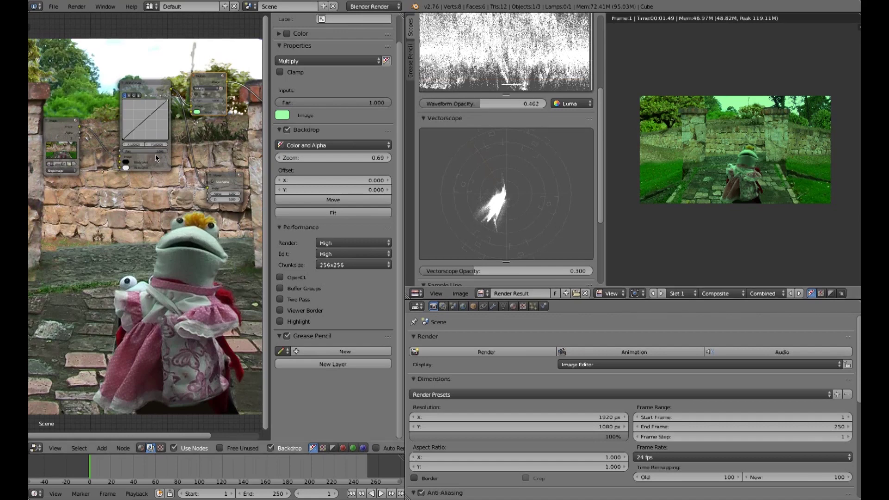
{"action": "scroll", "coordinate": [239, 86], "scroll_direction": "up", "scroll_amount": 2}
{"action": "middle_click_drag", "start_coordinate": [239, 86], "coordinate": [225, 158]}
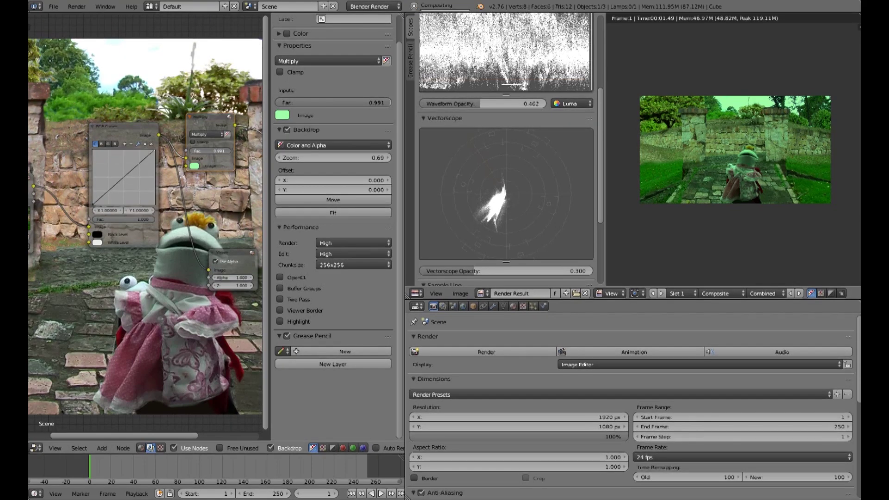
{"action": "left_click_drag", "start_coordinate": [366, 103], "coordinate": [308, 103]}
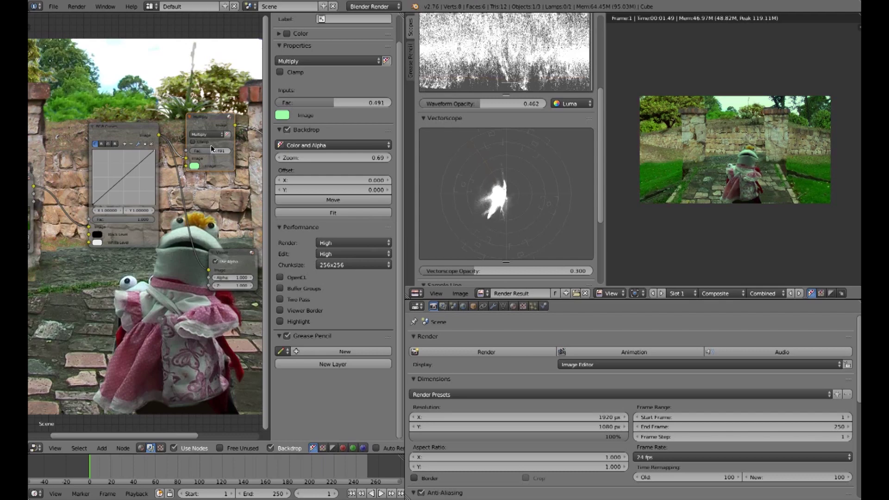
{"action": "left_click", "coordinate": [195, 166]}
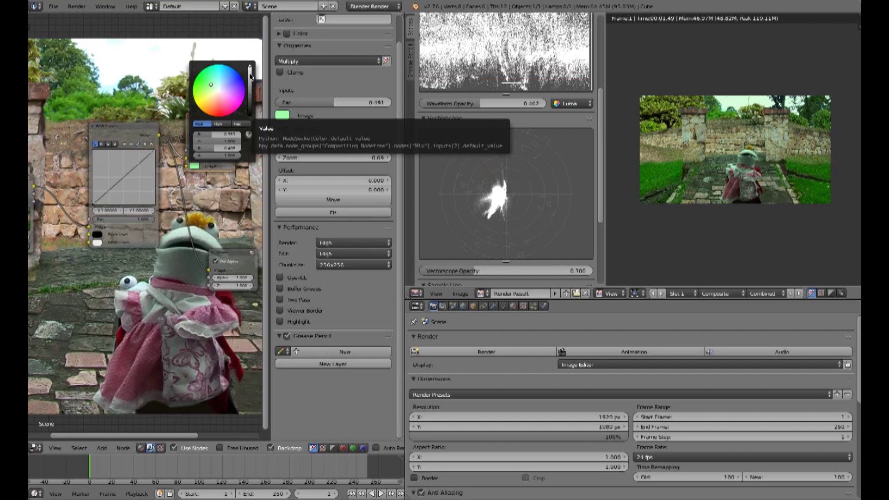
{"action": "left_click", "coordinate": [250, 69]}
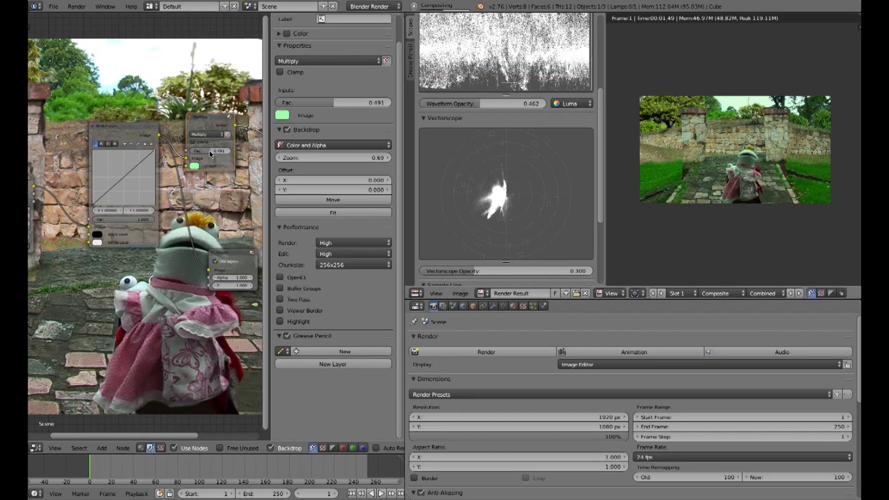
{"action": "left_click_drag", "start_coordinate": [207, 154], "coordinate": [206, 154]}
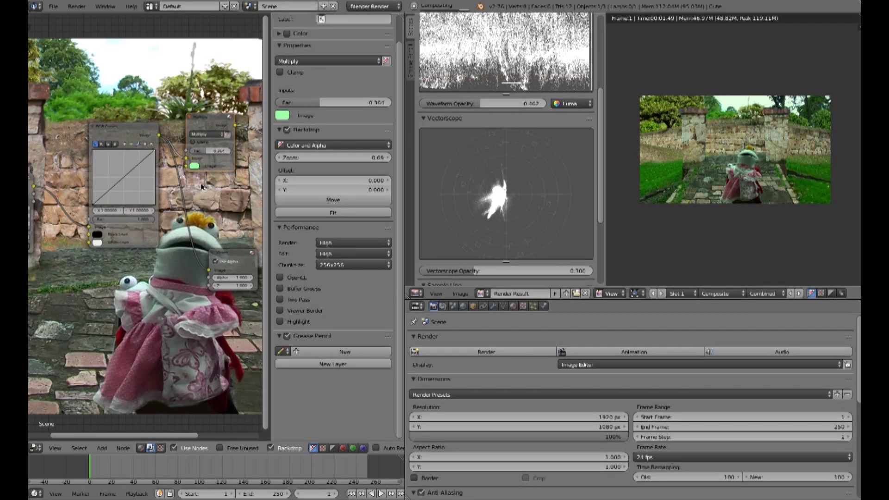
{"action": "scroll", "coordinate": [201, 193], "scroll_direction": "down", "scroll_amount": 2}
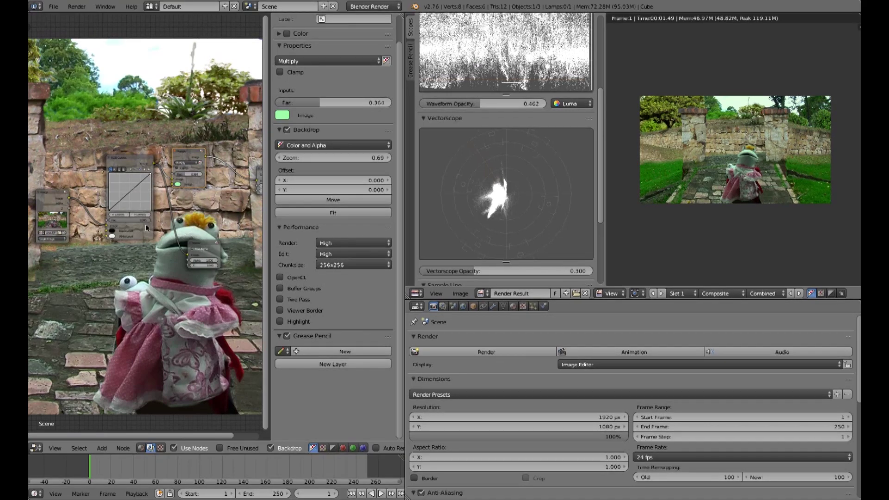
Rearrange the nodes: Viewer lower down, Multiply node higher up.
{"action": "middle_click_drag", "start_coordinate": [147, 236], "coordinate": [78, 201]}
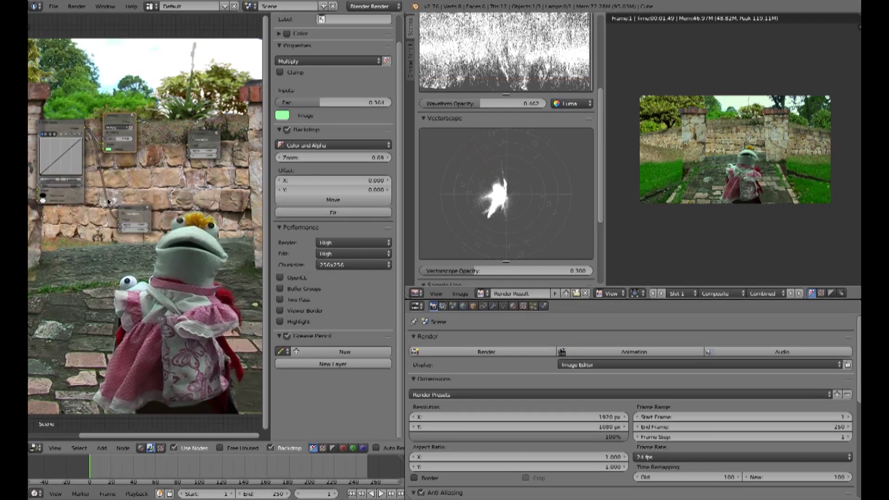
{"action": "left_click", "coordinate": [211, 134]}
{"action": "left_click_drag", "start_coordinate": [210, 134], "coordinate": [210, 189]}
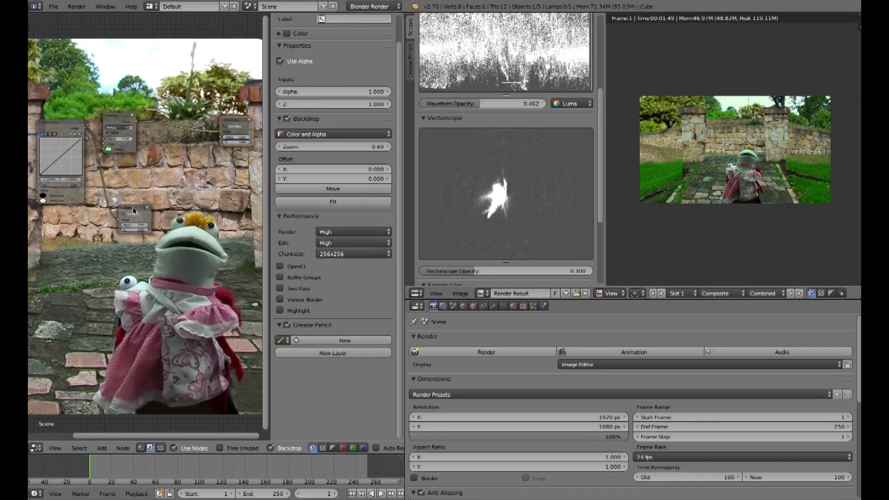
{"action": "left_click_drag", "start_coordinate": [119, 121], "coordinate": [110, 78]}
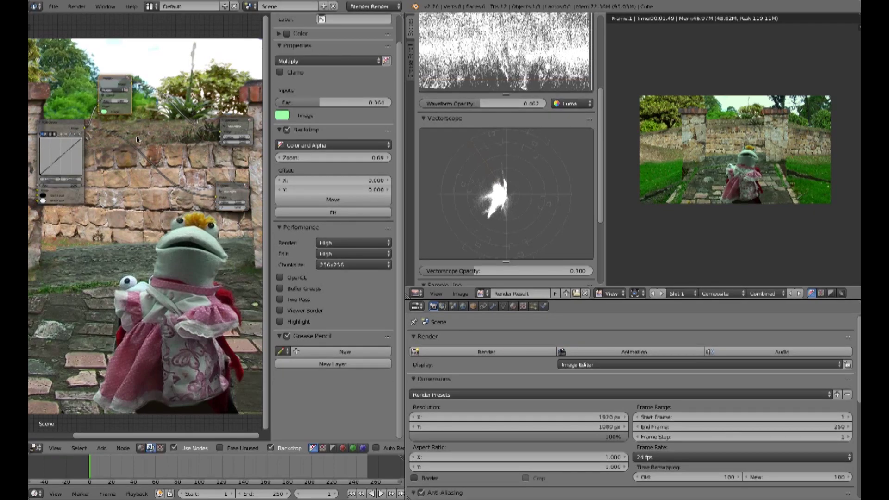
Insert a Converter > ColorRamp node into the link feeding the Viewer.
{"action": "left_click", "coordinate": [103, 448]}
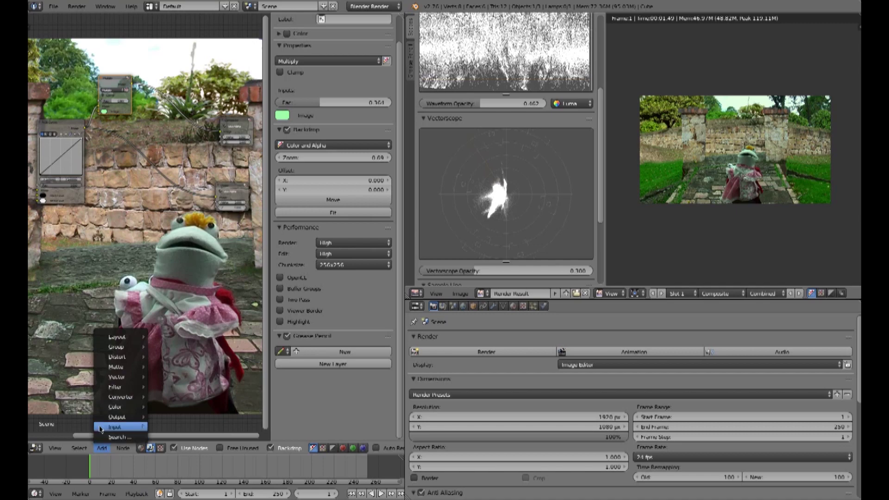
{"action": "mouse_move", "coordinate": [119, 396]}
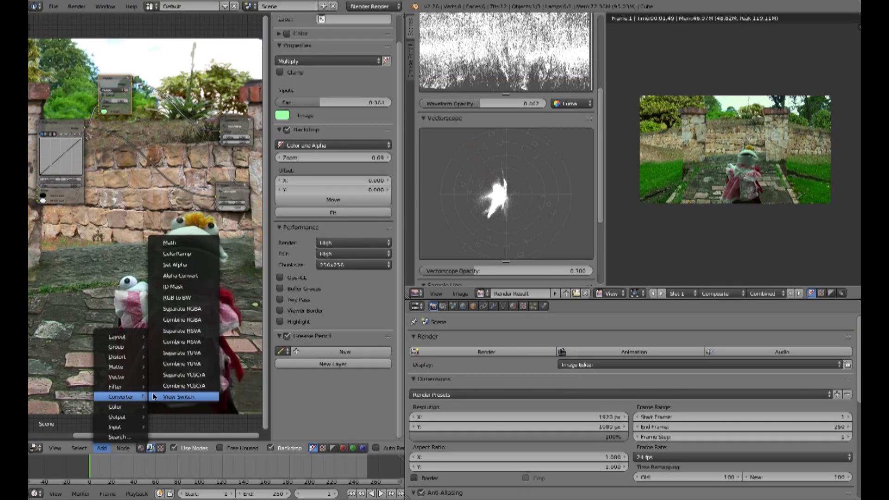
{"action": "left_click", "coordinate": [177, 254]}
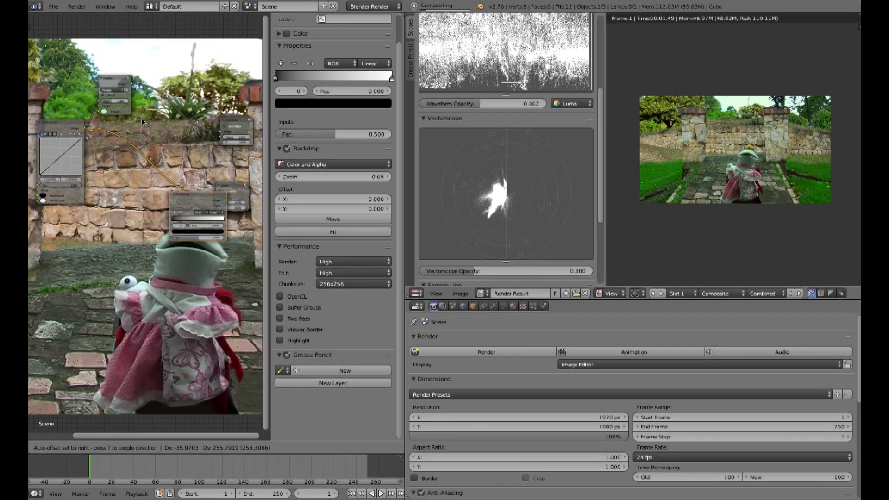
{"action": "left_click", "coordinate": [182, 137]}
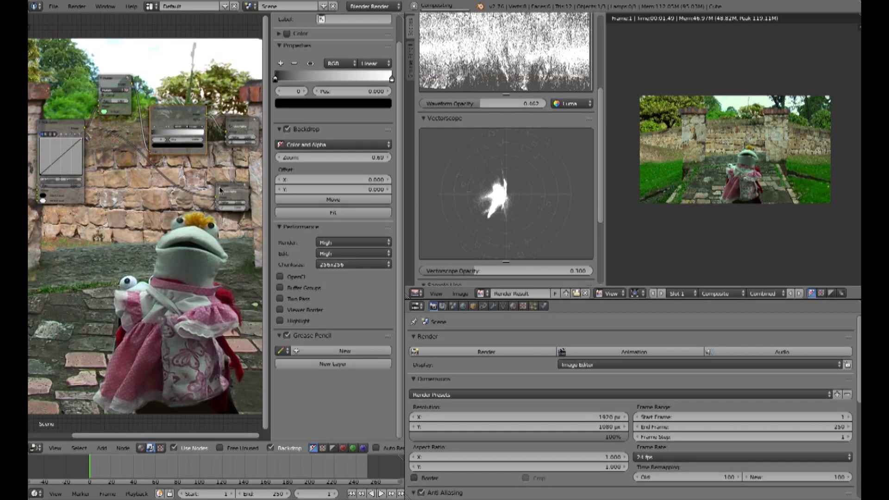
{"action": "left_click_drag", "start_coordinate": [220, 194], "coordinate": [208, 200]}
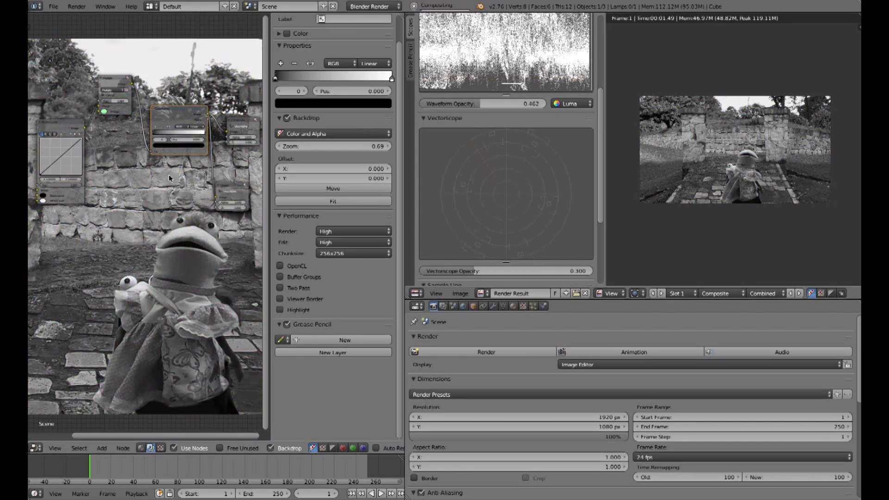
Add a ColorRamp stop at 0.418 and colour it dark blue.
{"action": "scroll", "coordinate": [142, 192], "scroll_direction": "up", "scroll_amount": 3}
{"action": "middle_click_drag", "start_coordinate": [177, 54], "coordinate": [135, 92]}
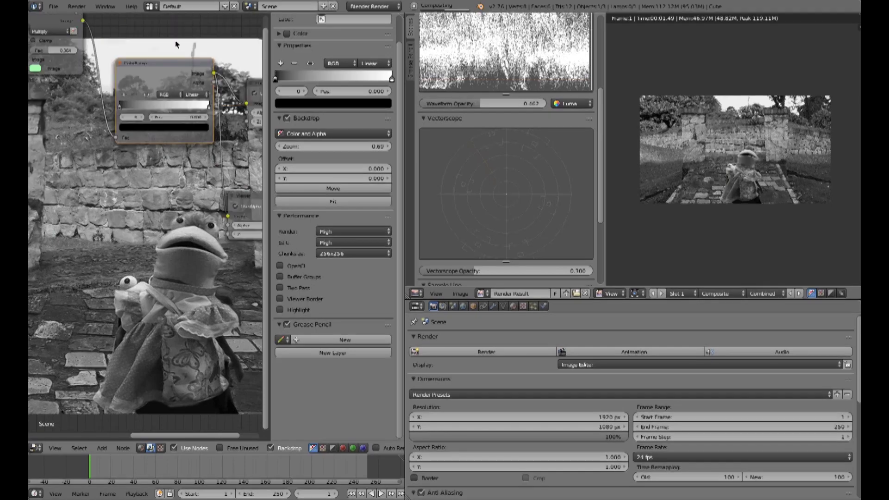
{"action": "scroll", "coordinate": [135, 120], "scroll_direction": "up", "scroll_amount": 1}
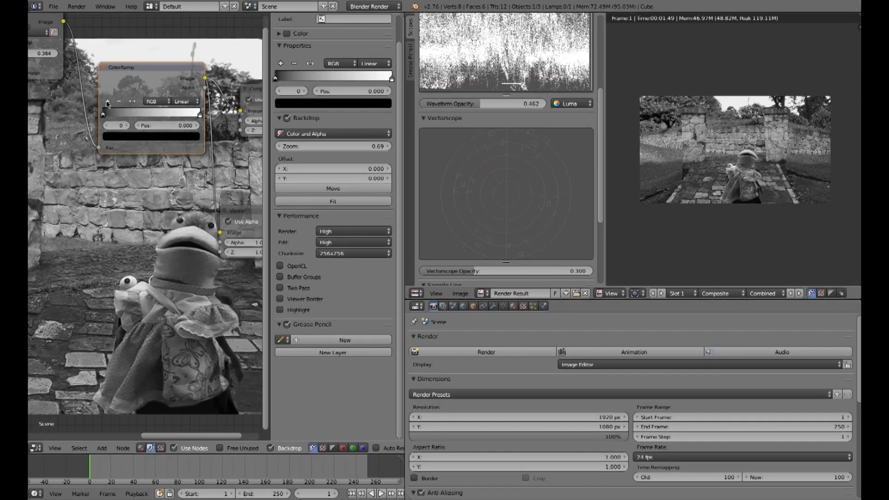
{"action": "left_click", "coordinate": [106, 101]}
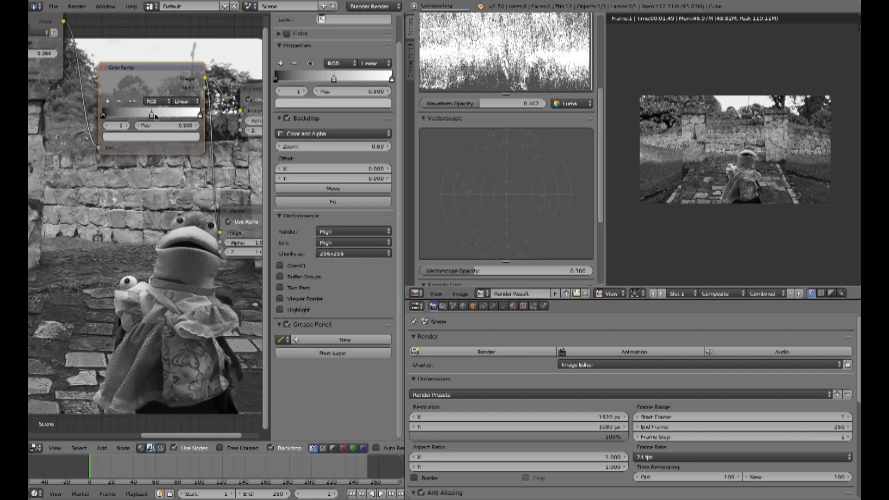
{"action": "left_click_drag", "start_coordinate": [144, 116], "coordinate": [159, 114]}
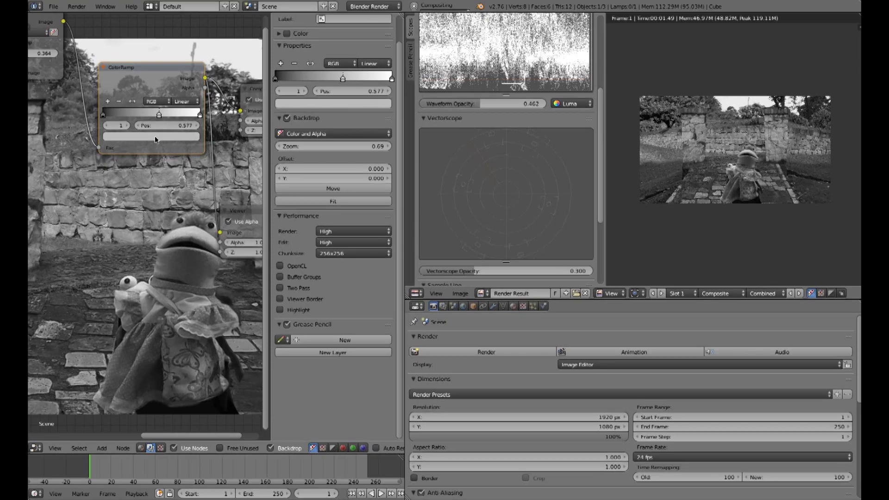
{"action": "left_click", "coordinate": [155, 138]}
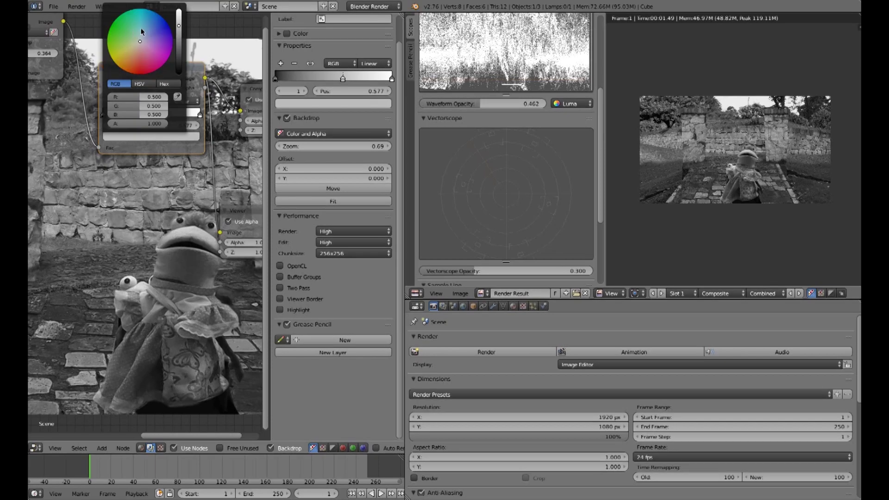
{"action": "left_click", "coordinate": [162, 30]}
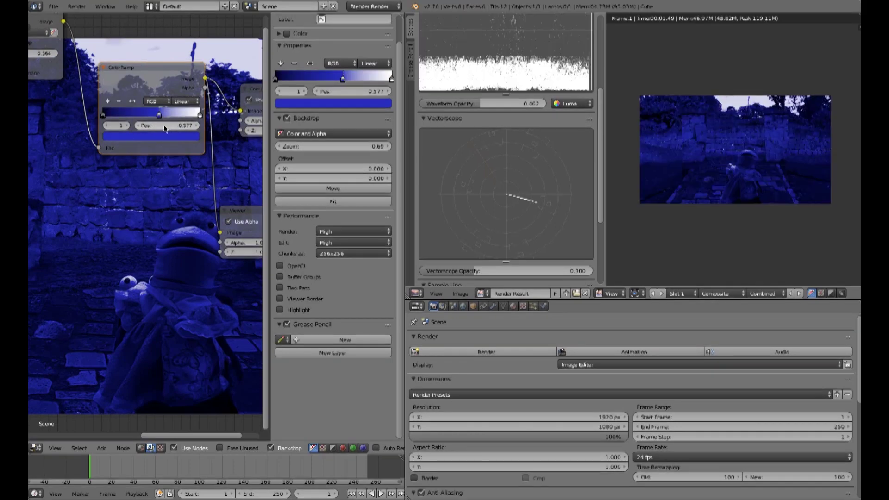
Add another stop around 0.643, make a stop orange, and spread the orange and blue stops.
{"action": "left_click", "coordinate": [108, 101]}
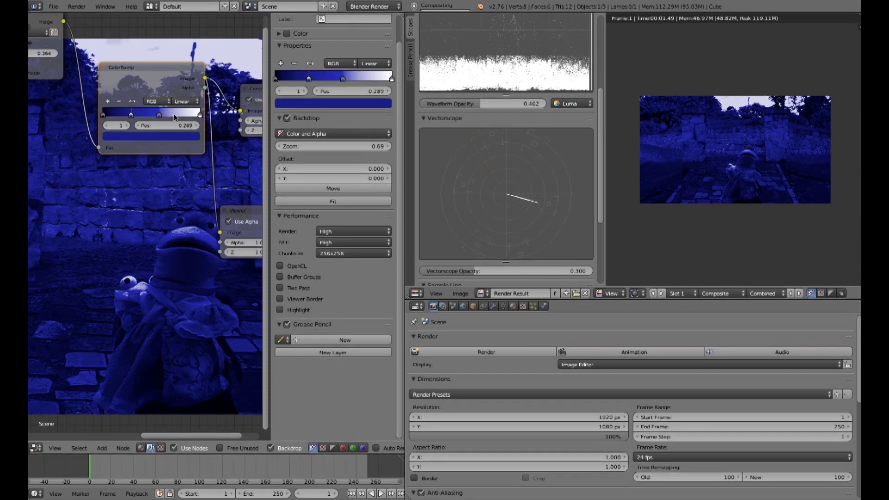
{"action": "left_click_drag", "start_coordinate": [173, 114], "coordinate": [144, 115]}
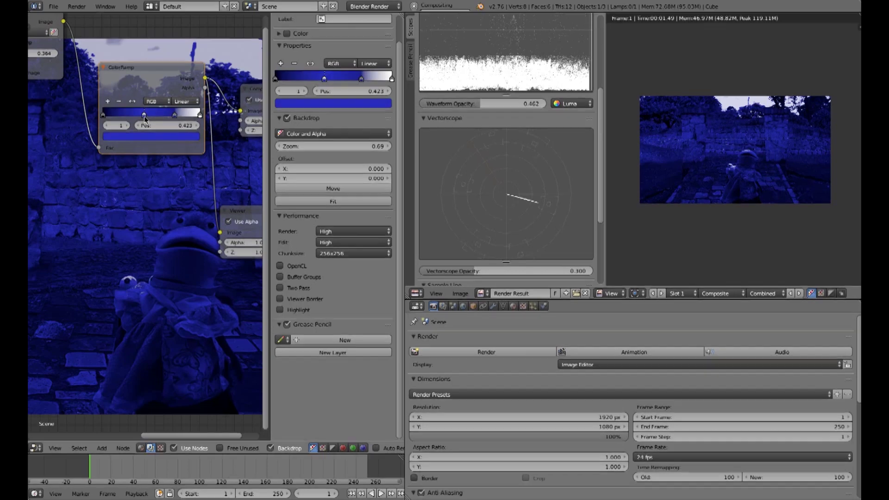
{"action": "left_click_drag", "start_coordinate": [175, 115], "coordinate": [166, 115]}
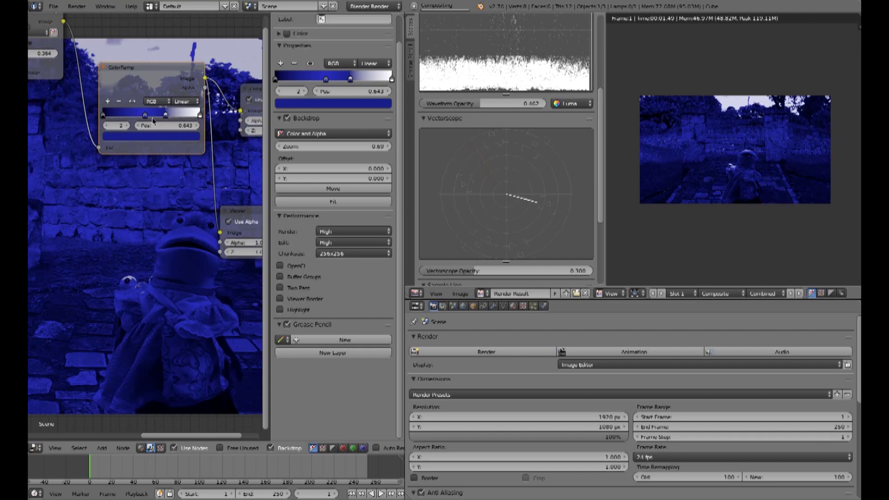
{"action": "scroll", "coordinate": [147, 138], "scroll_direction": "down", "scroll_amount": 1, "text": "ctrl"}
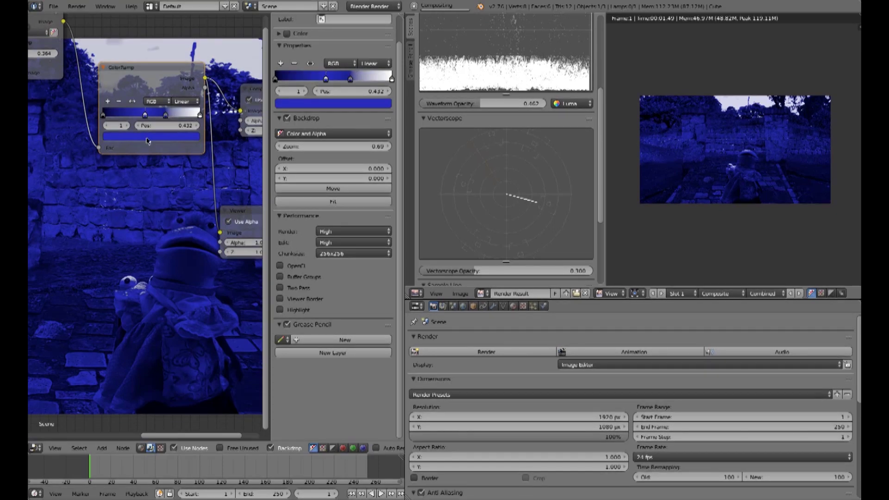
{"action": "left_click", "coordinate": [147, 140]}
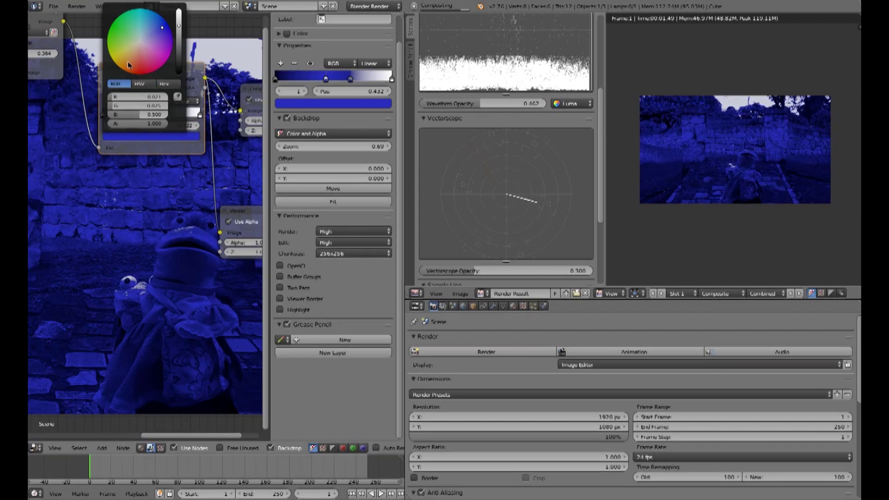
{"action": "left_click", "coordinate": [128, 63]}
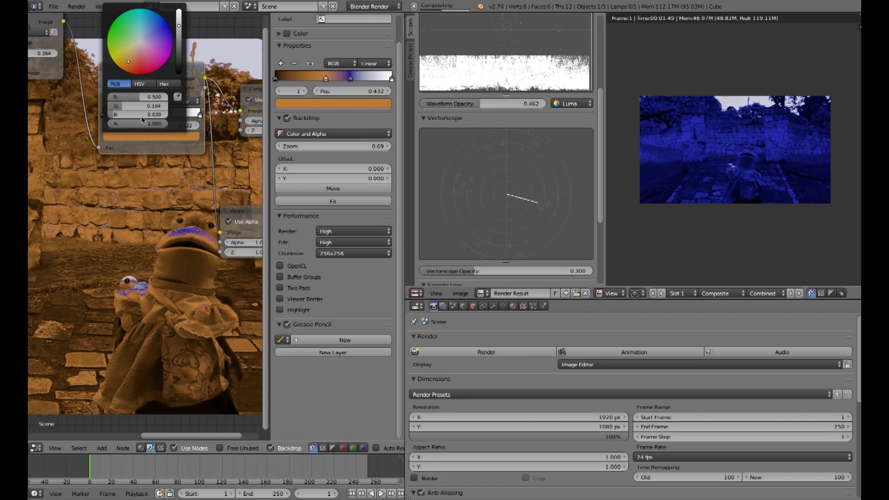
{"action": "left_click_drag", "start_coordinate": [146, 118], "coordinate": [135, 119]}
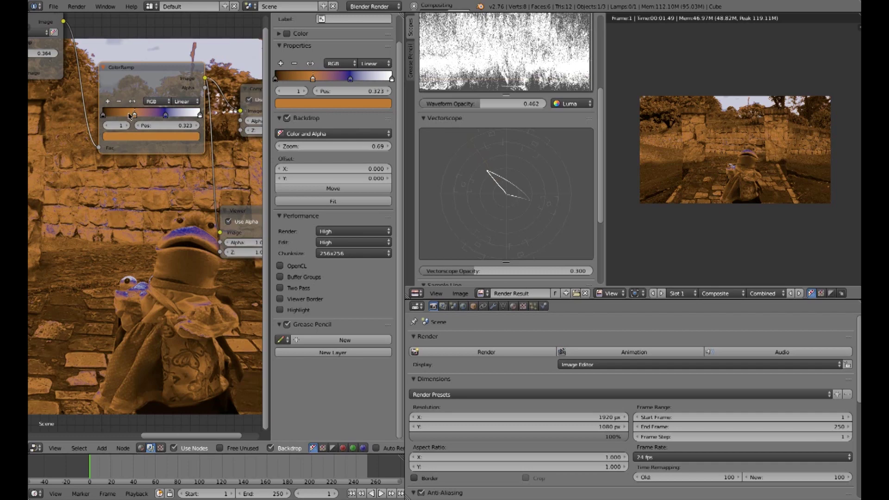
{"action": "left_click_drag", "start_coordinate": [165, 116], "coordinate": [200, 116]}
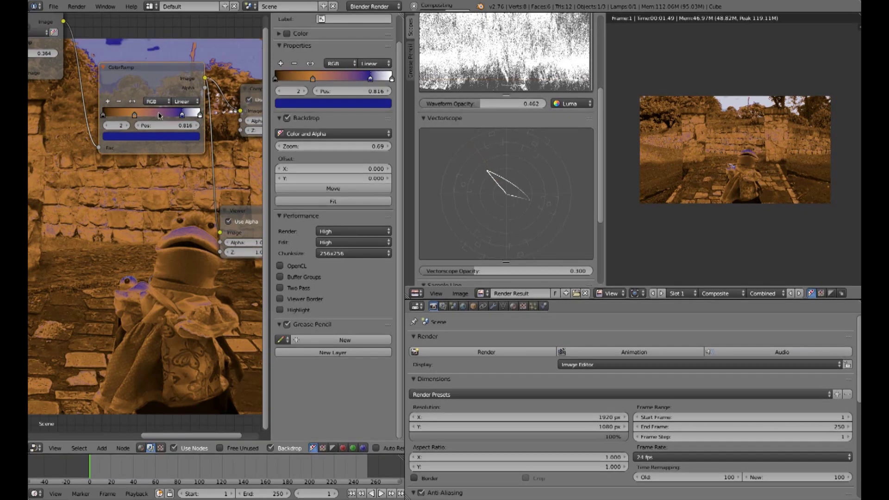
{"action": "left_click_drag", "start_coordinate": [159, 116], "coordinate": [159, 117]}
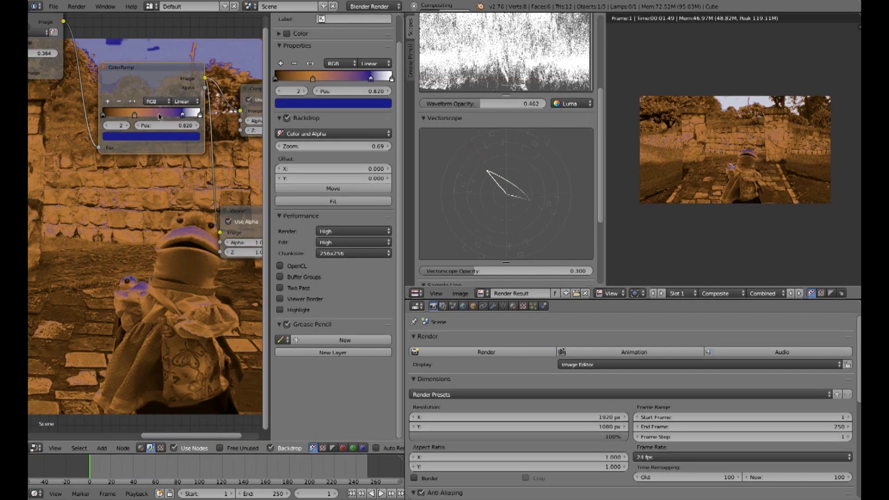
Add a green stop in the middle of the ColorRamp at 0.572.
{"action": "left_click", "coordinate": [107, 102]}
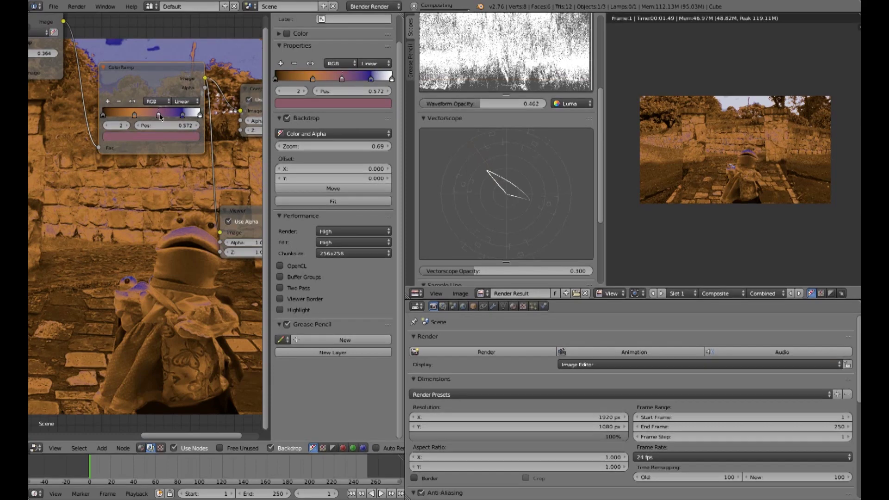
{"action": "left_click", "coordinate": [154, 137]}
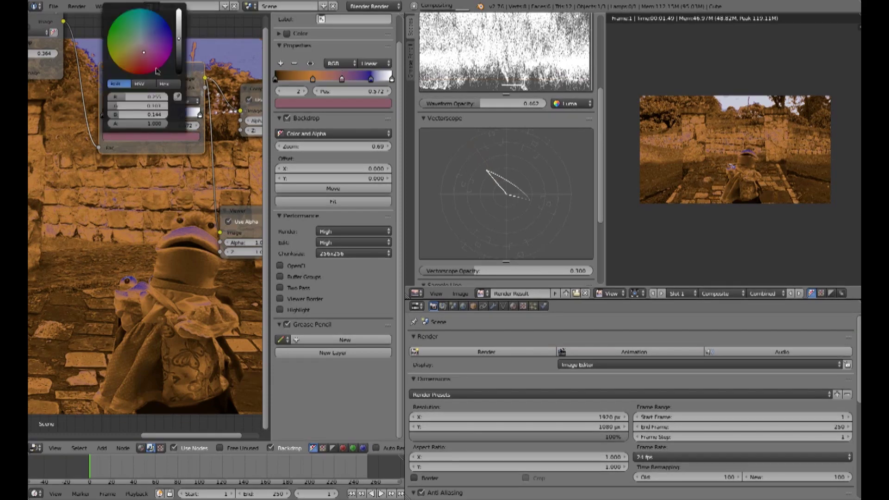
{"action": "left_click", "coordinate": [120, 27]}
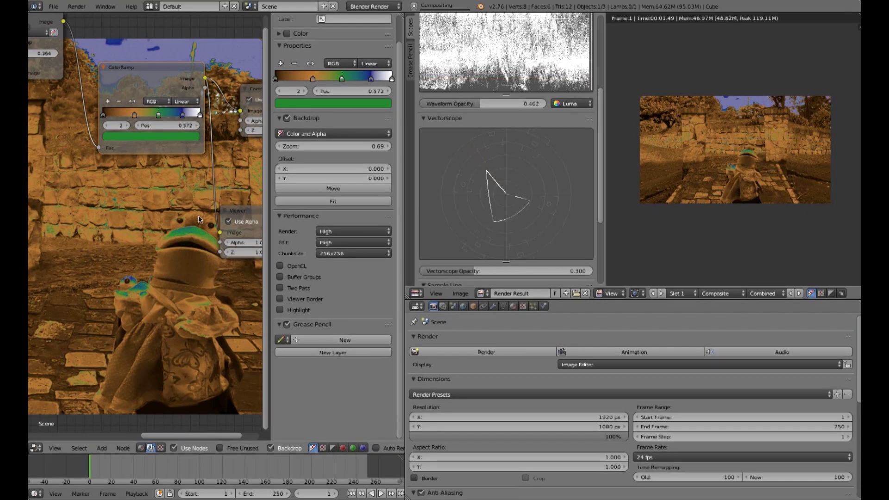
{"action": "scroll", "coordinate": [178, 184], "scroll_direction": "down", "scroll_amount": 2}
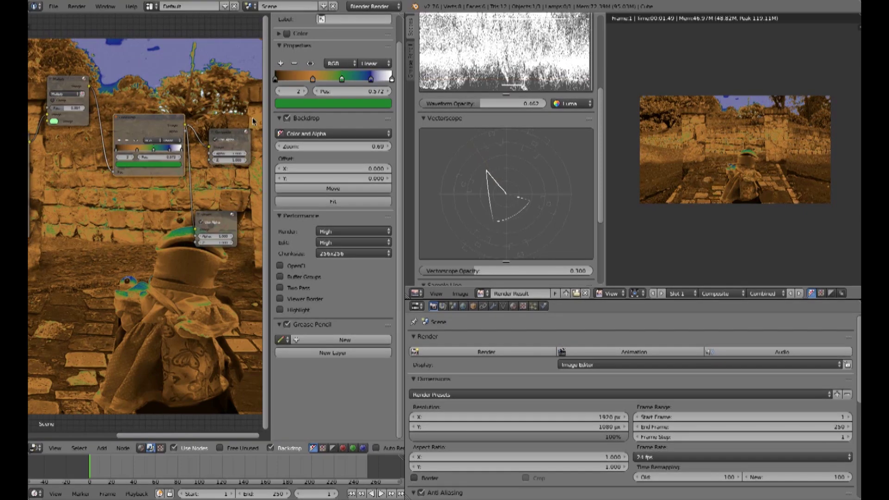
Widen the node editor and move the Composite and Viewer nodes to the right.
{"action": "mouse_move", "coordinate": [268, 126]}
{"action": "left_mouse_down"}
{"action": "mouse_move", "coordinate": [371, 128]}
{"action": "mouse_move", "coordinate": [404, 118]}
{"action": "left_mouse_up"}
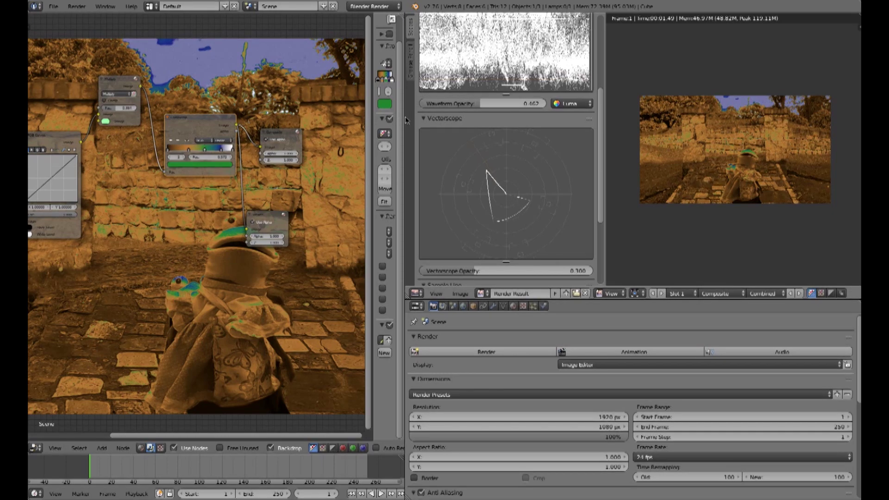
{"action": "left_click_drag", "start_coordinate": [404, 118], "coordinate": [477, 118]}
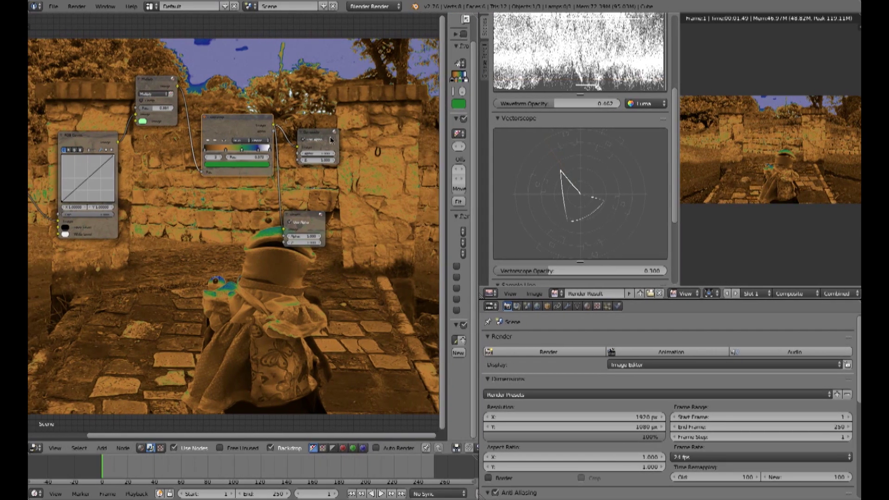
{"action": "mouse_move", "coordinate": [319, 139]}
{"action": "left_mouse_down"}
{"action": "mouse_move", "coordinate": [407, 131]}
{"action": "mouse_move", "coordinate": [423, 120]}
{"action": "left_mouse_up"}
{"action": "mouse_move", "coordinate": [309, 216]}
{"action": "left_mouse_down"}
{"action": "mouse_move", "coordinate": [431, 194]}
{"action": "mouse_move", "coordinate": [407, 198]}
{"action": "left_mouse_up"}
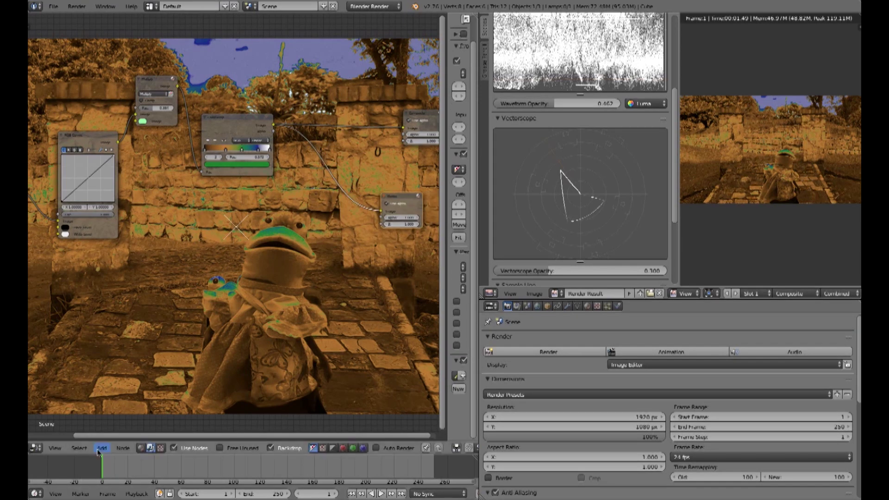
Insert a Color > Mix node before Composite, with Multiply's output in its second Image.
{"action": "left_click", "coordinate": [102, 448]}
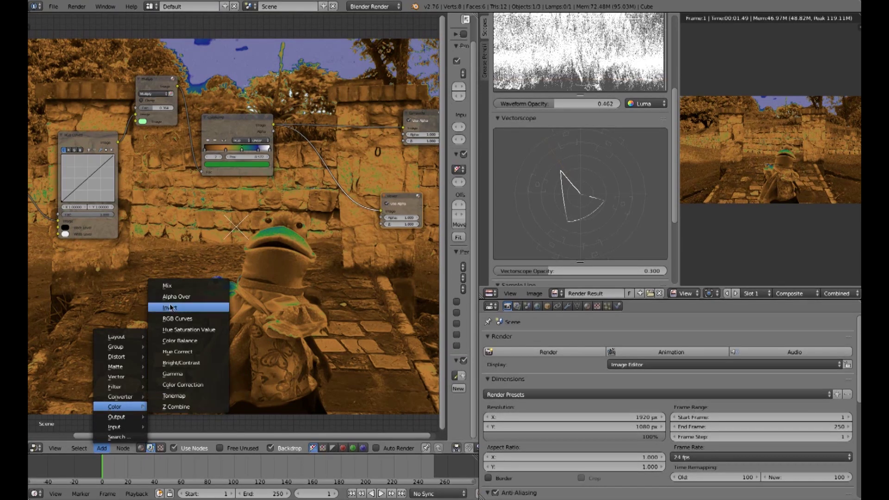
{"action": "left_click", "coordinate": [167, 285]}
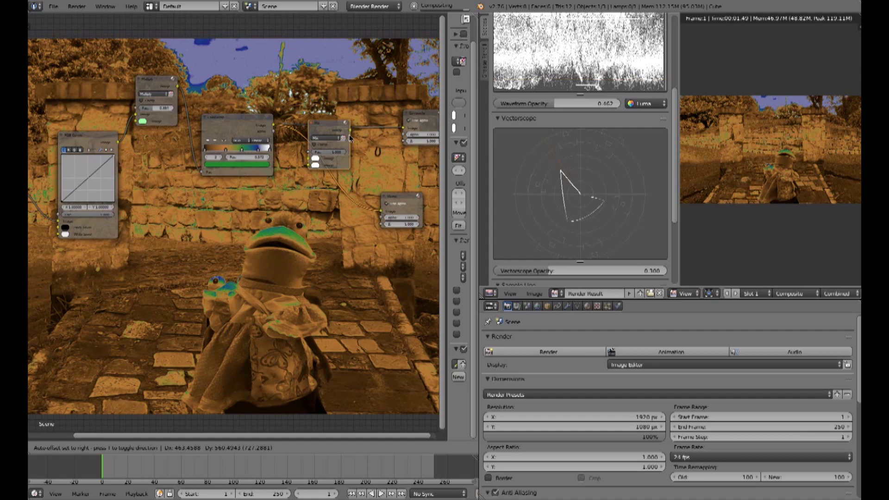
{"action": "left_click", "coordinate": [350, 132]}
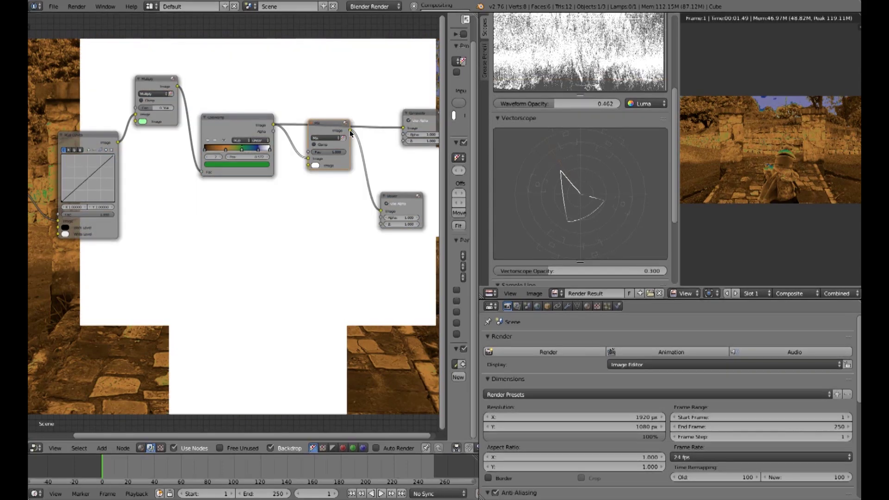
{"action": "left_click_drag", "start_coordinate": [400, 124], "coordinate": [401, 126]}
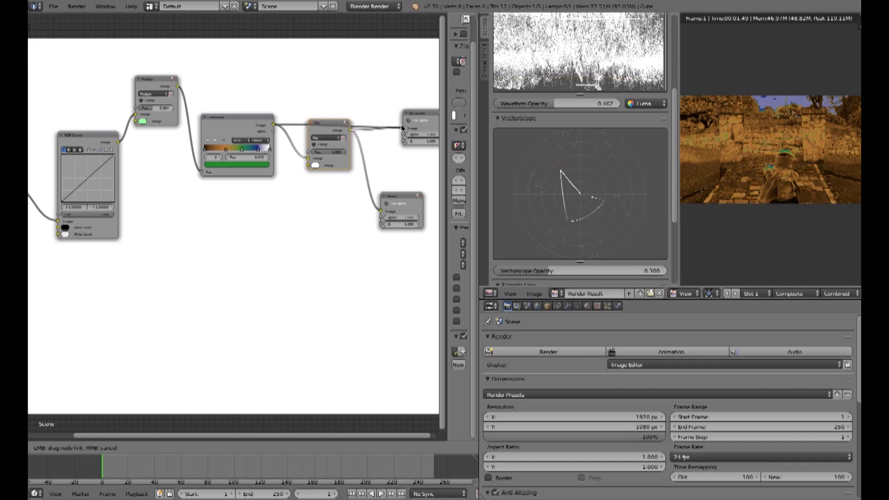
{"action": "left_click_drag", "start_coordinate": [400, 124], "coordinate": [401, 124]}
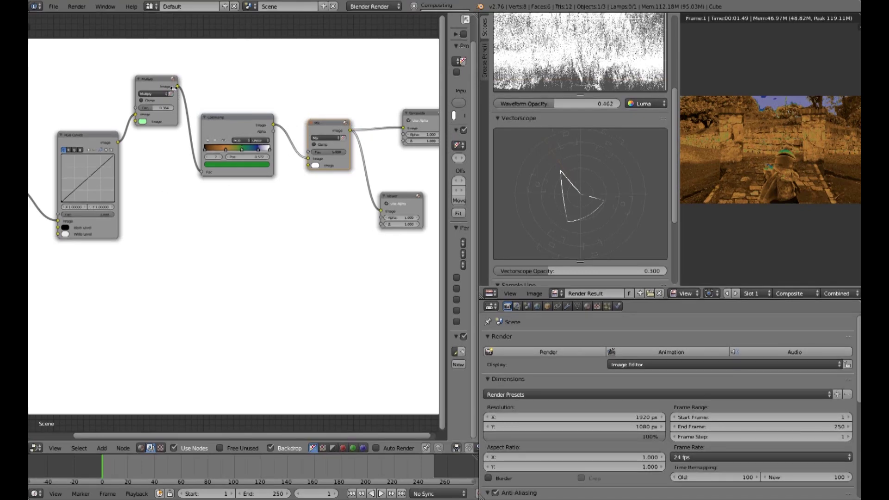
{"action": "left_click_drag", "start_coordinate": [179, 89], "coordinate": [310, 166]}
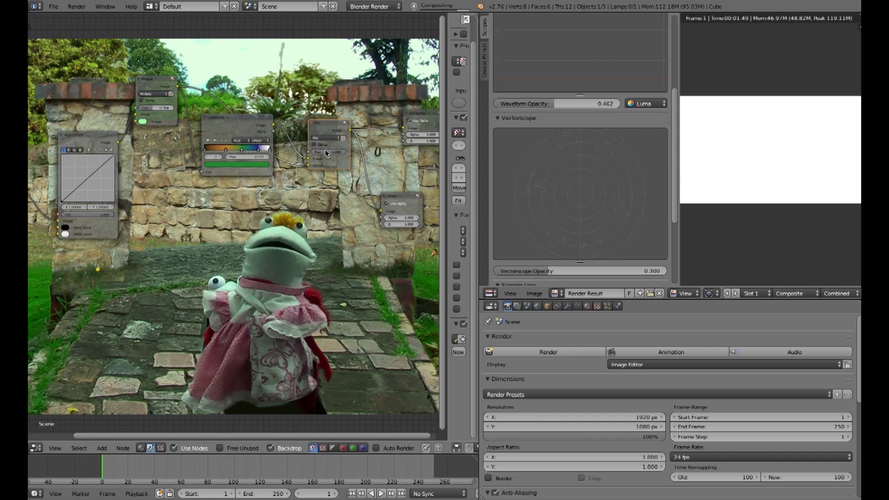
Set the Mix node to Soft Light with a factor around 0.77, and reposition it.
{"action": "left_click_drag", "start_coordinate": [336, 156], "coordinate": [324, 156]}
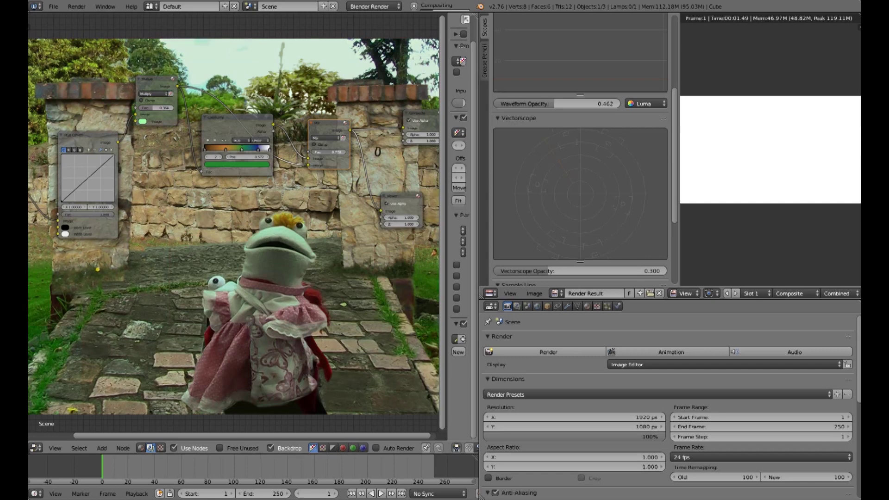
{"action": "left_click", "coordinate": [322, 139]}
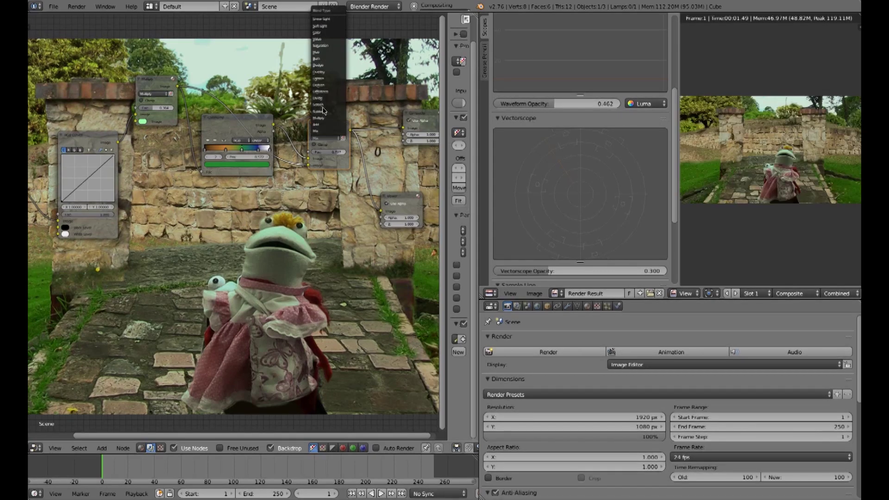
{"action": "left_click", "coordinate": [319, 27]}
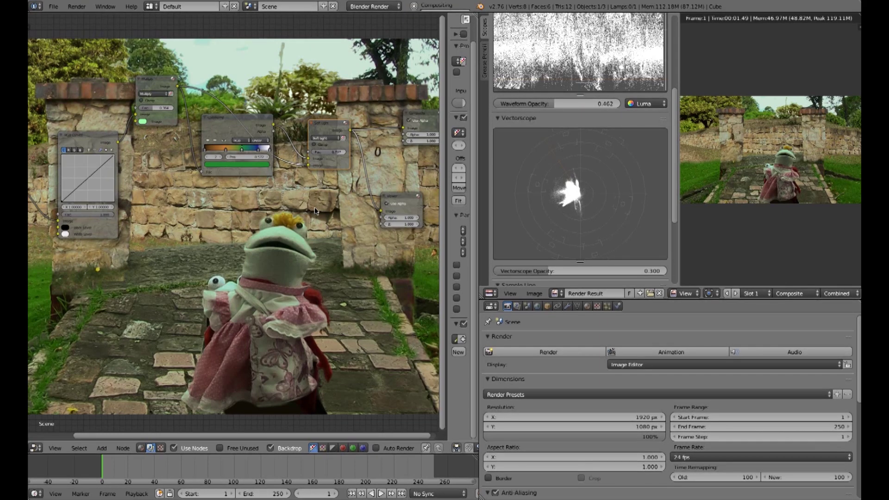
{"action": "key", "text": "g"}
{"action": "left_click", "coordinate": [326, 158]}
{"action": "left_click_drag", "start_coordinate": [324, 159], "coordinate": [338, 153]}
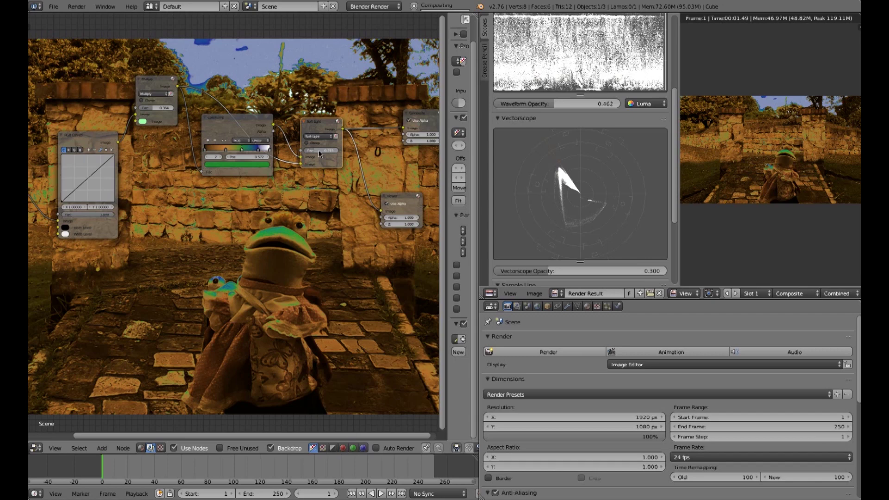
{"action": "left_click_drag", "start_coordinate": [318, 155], "coordinate": [317, 154]}
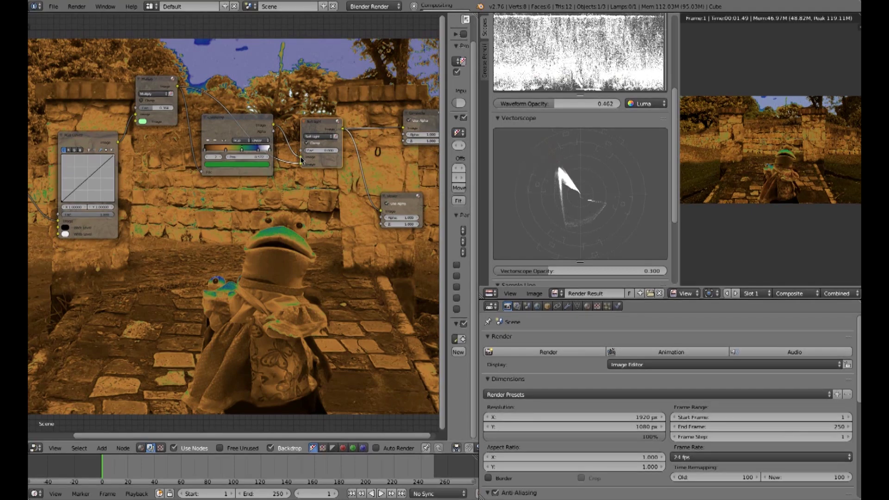
{"action": "left_click_drag", "start_coordinate": [302, 159], "coordinate": [302, 157]}
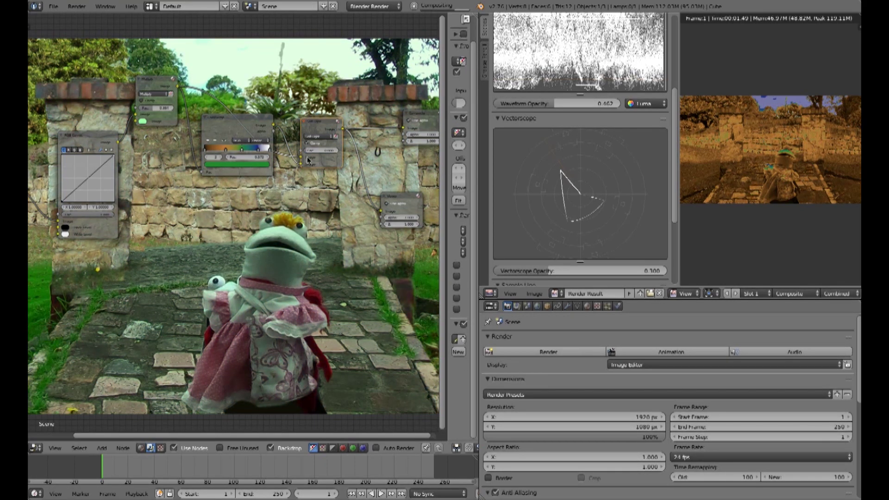
Fine-tune the Soft Light factor, move the ColorRamp node down, and scroll Scopes to the Vectorscope.
{"action": "left_click_drag", "start_coordinate": [311, 151], "coordinate": [323, 151]}
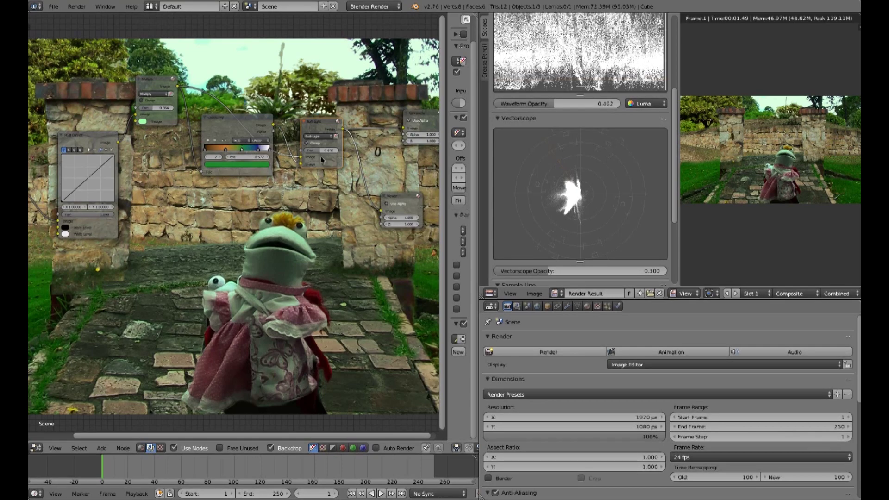
{"action": "left_click_drag", "start_coordinate": [327, 151], "coordinate": [320, 150]}
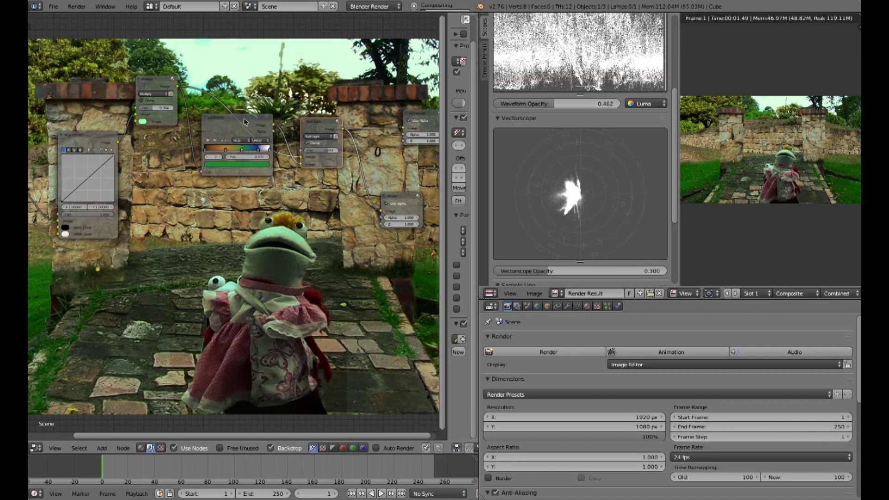
{"action": "left_click_drag", "start_coordinate": [241, 135], "coordinate": [95, 267]}
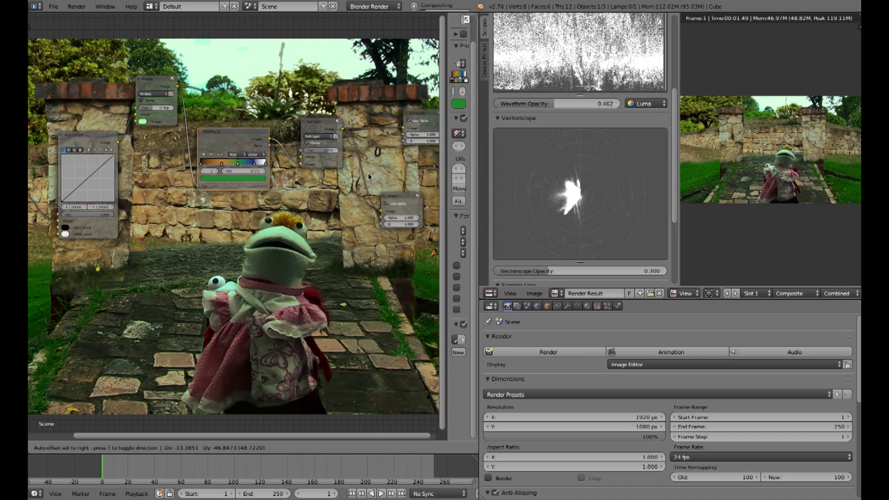
{"action": "left_click", "coordinate": [95, 267]}
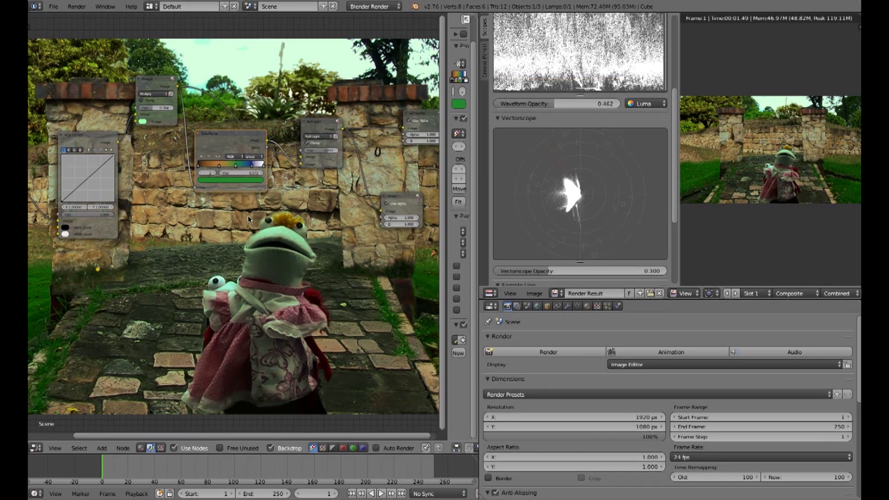
{"action": "left_click_drag", "start_coordinate": [676, 119], "coordinate": [672, 74]}
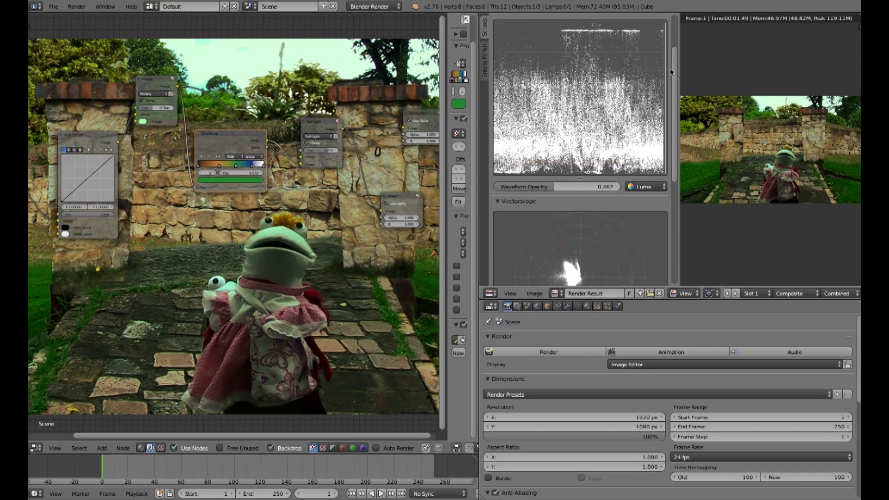
{"action": "scroll", "coordinate": [673, 65], "scroll_direction": "down", "scroll_amount": 2}
{"action": "scroll", "coordinate": [672, 65], "scroll_direction": "down", "scroll_amount": 2}
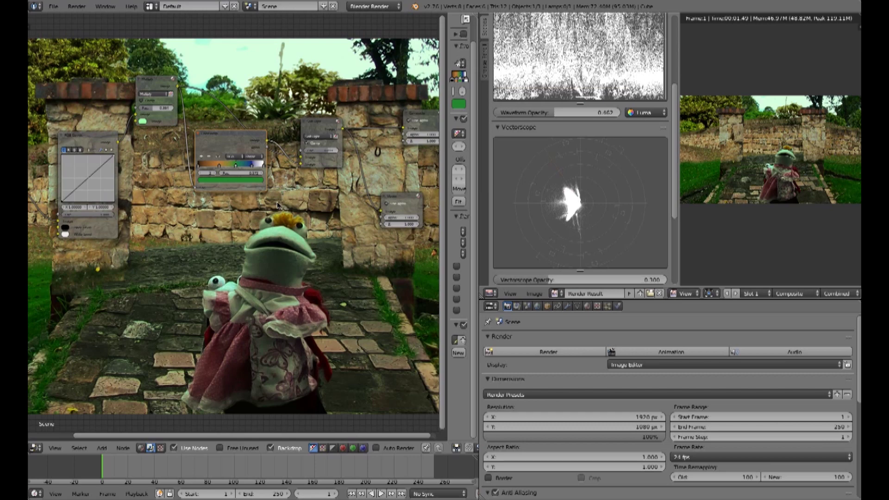